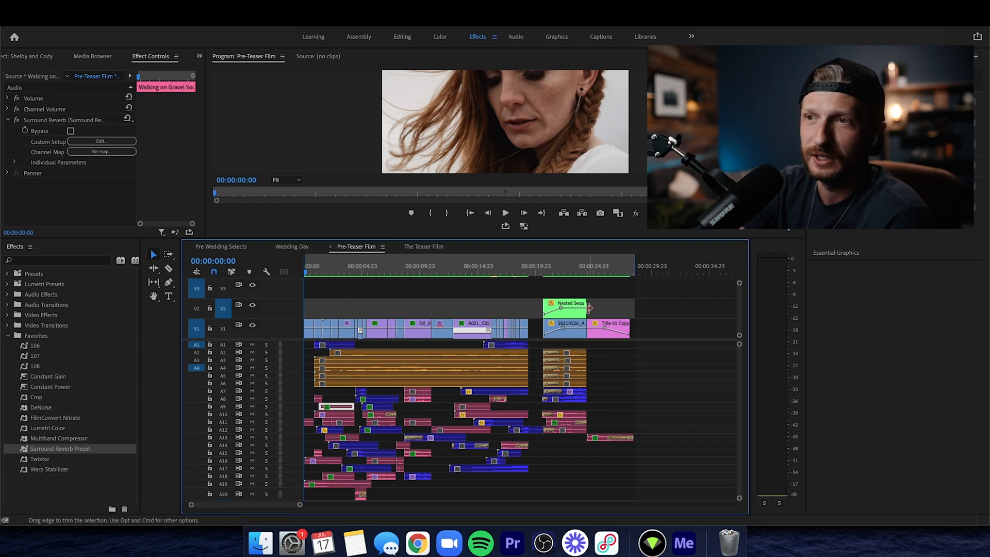
Scrub through the Pre-Teaser Film sequence between the closing title shot and the opening to review its overall structure
click(567, 271)
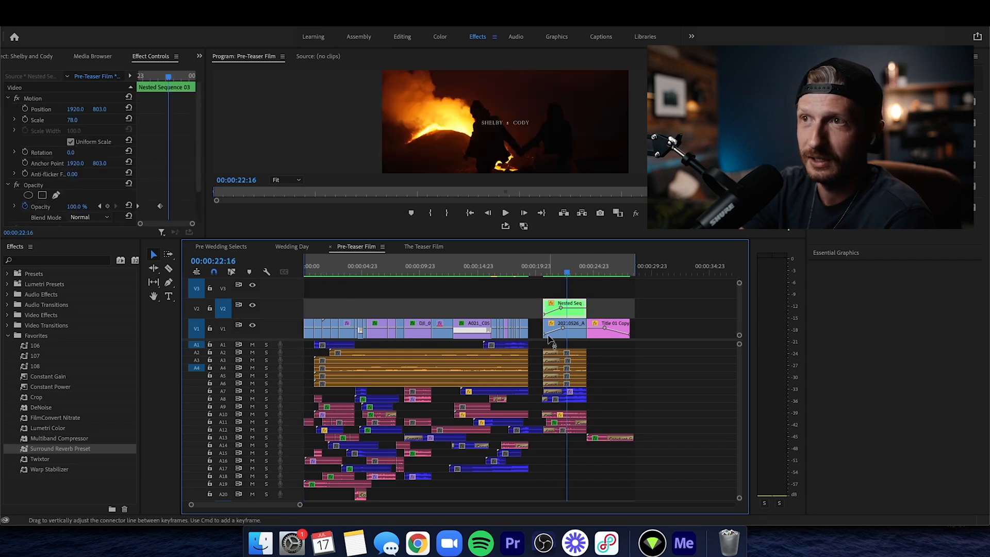
click(467, 271)
drag(372, 271, 266, 279)
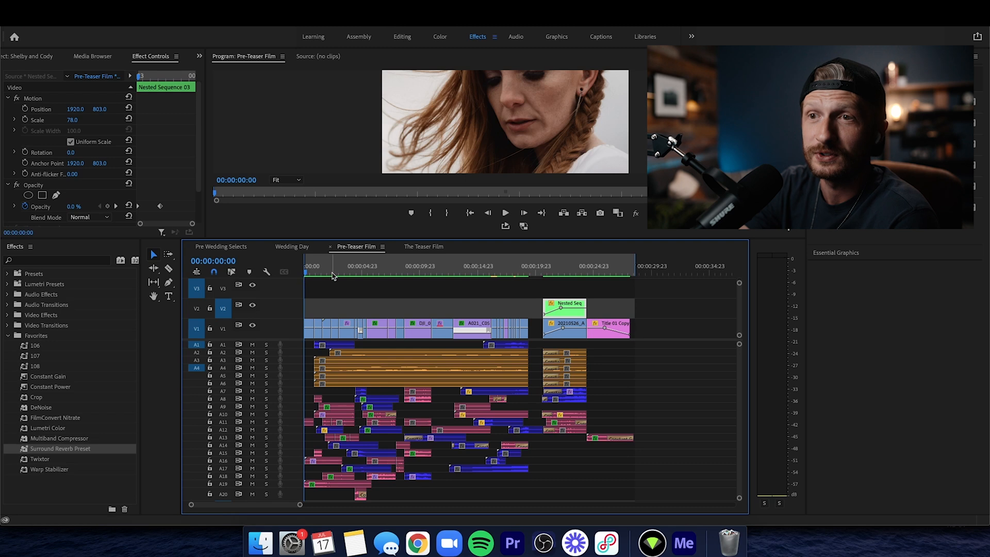
click(483, 272)
drag(484, 269, 360, 271)
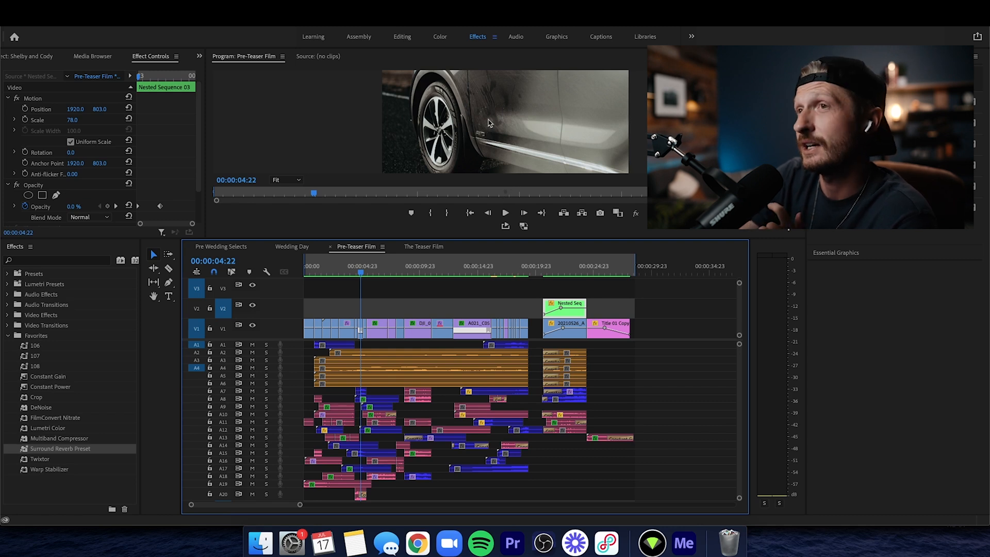
Scrub back and forth over the cut from the car shot to the lava shot, around 5 seconds into the sequence
click(360, 273)
drag(360, 273, 368, 276)
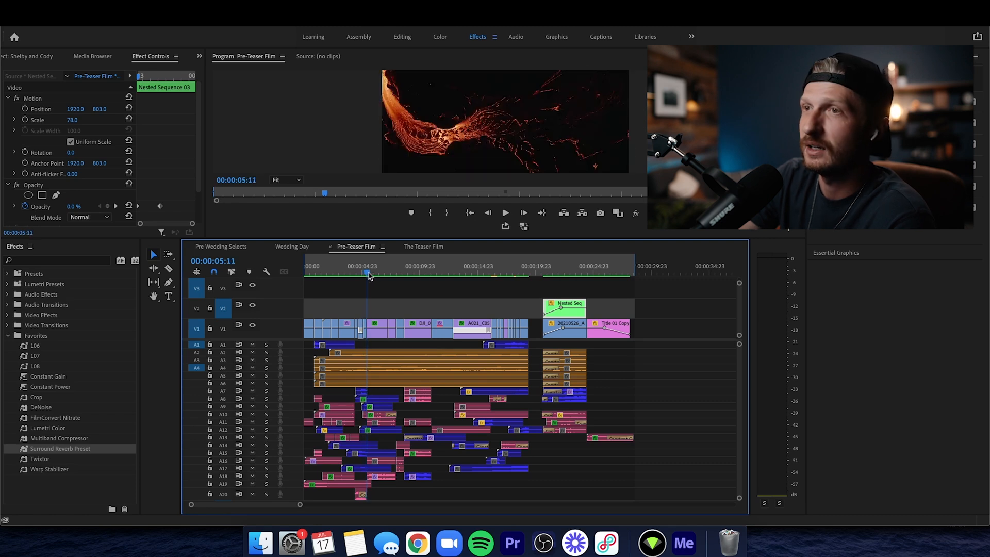
drag(369, 276, 367, 276)
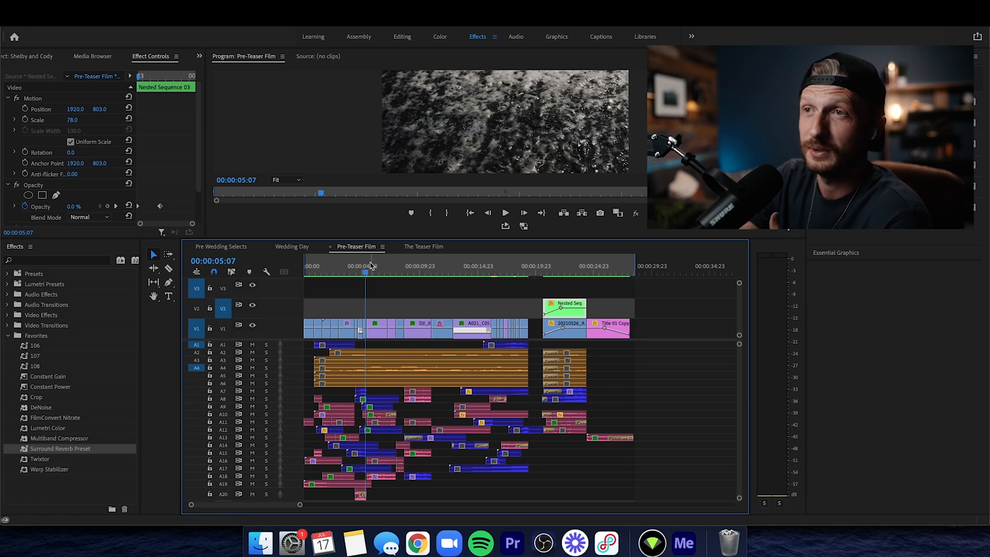
drag(362, 277, 357, 276)
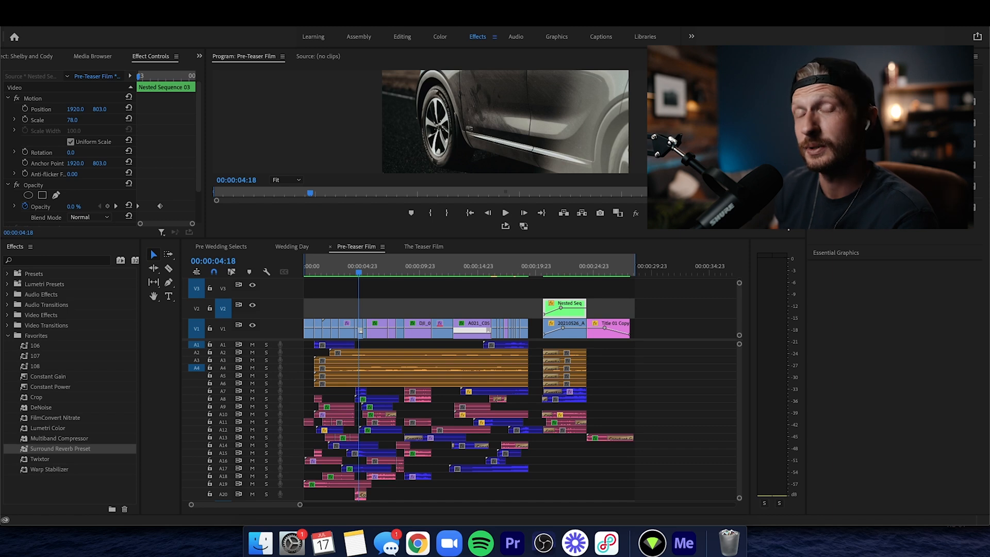
Solo audio track A1 and play its Low Wind Whoosh clip from the start of the sequence
click(306, 273)
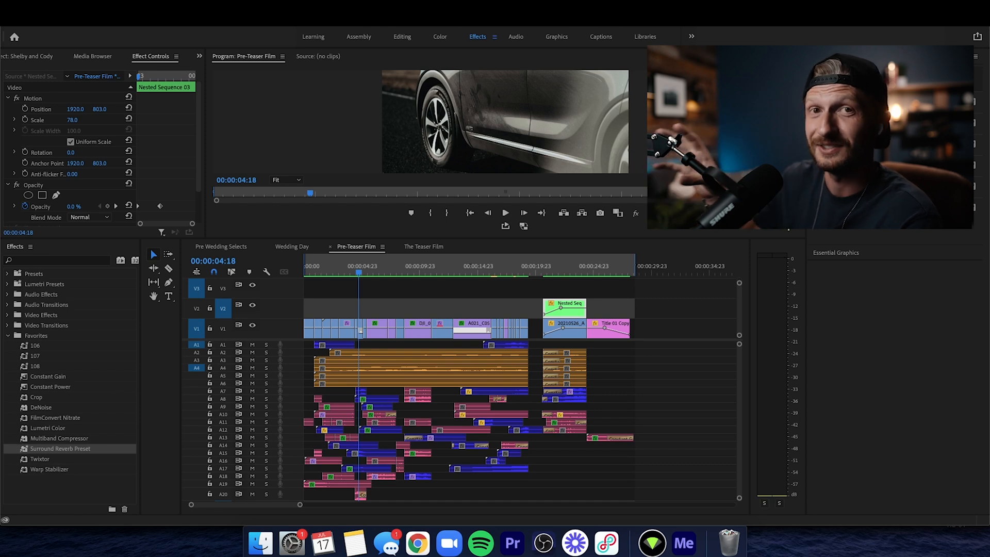
click(356, 273)
drag(349, 274, 290, 285)
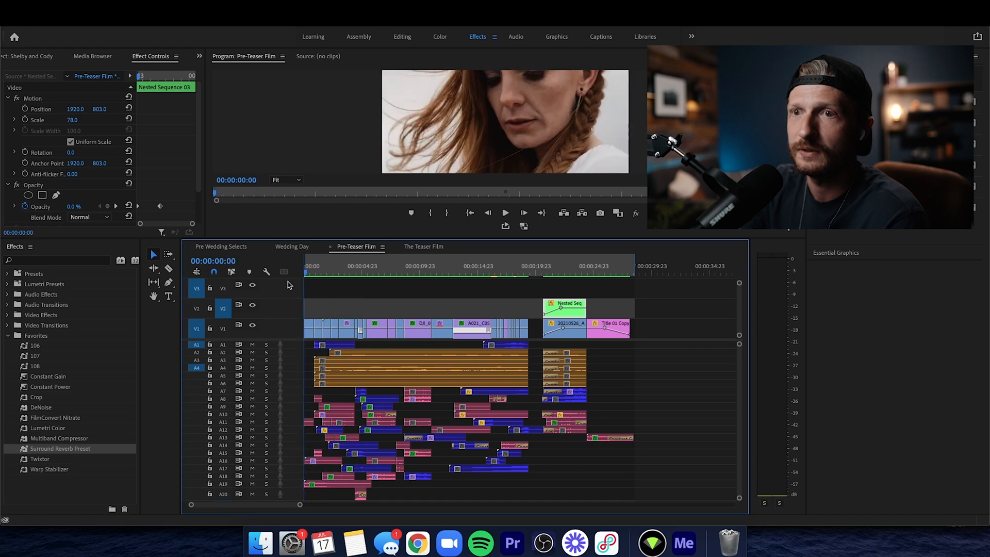
click(325, 344)
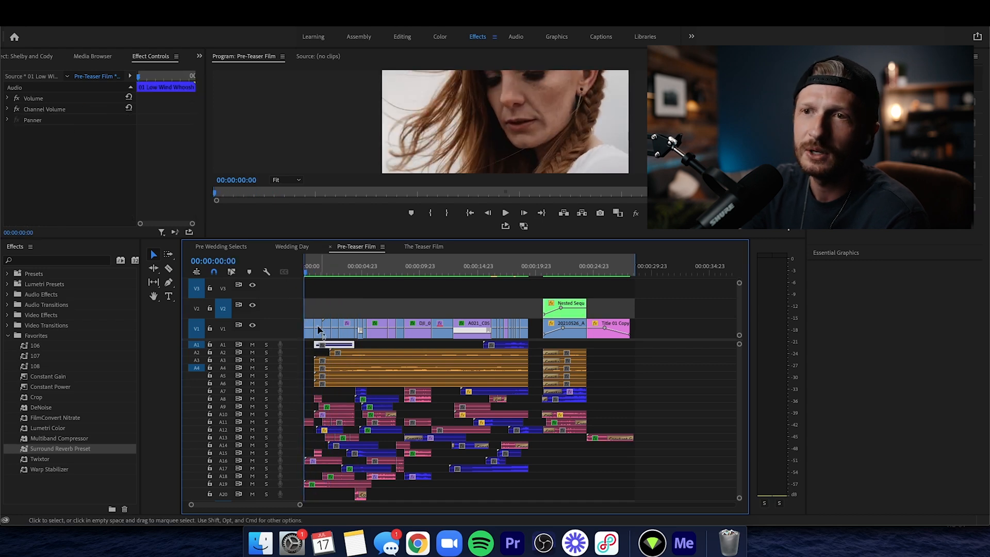
click(266, 344)
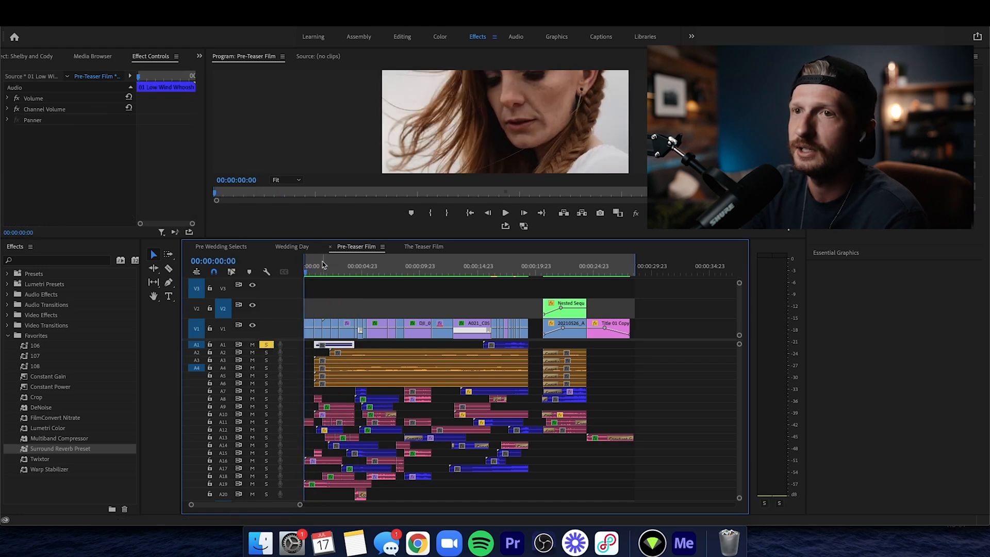
click(311, 269)
click(503, 213)
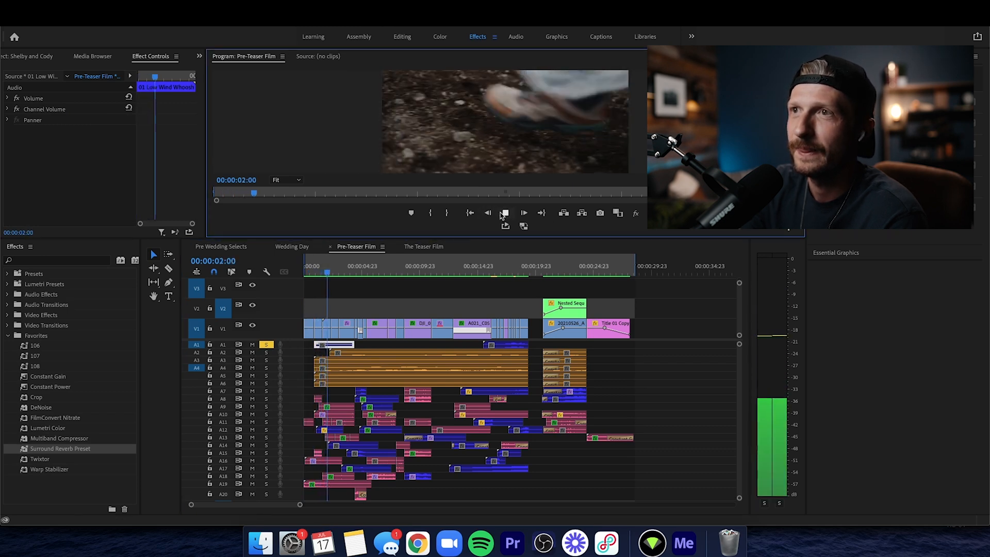
click(387, 247)
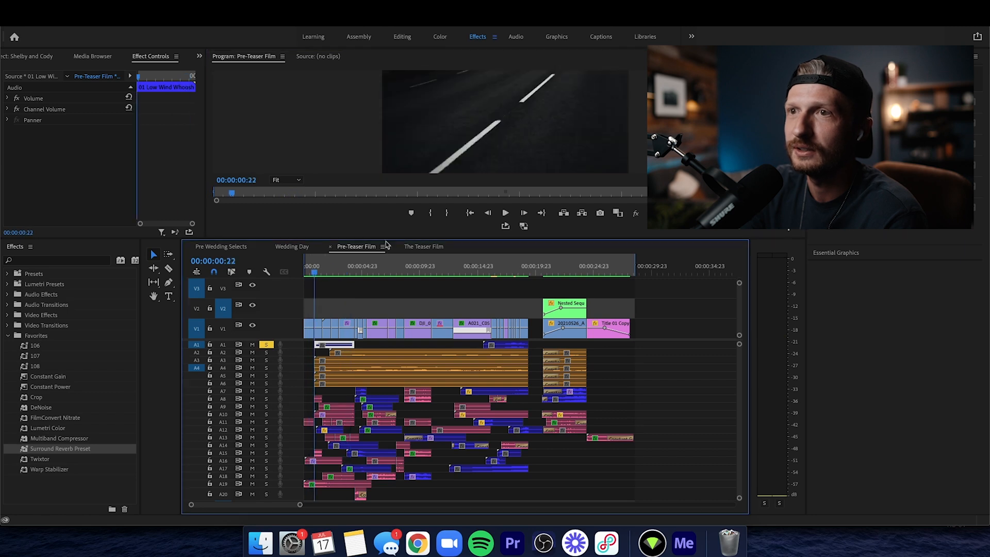
Scrub to about 11 seconds and inspect the V1 clips C6773.MP4 and DJI_0581.MP4, returning the playhead near the start
click(309, 274)
drag(309, 274, 434, 282)
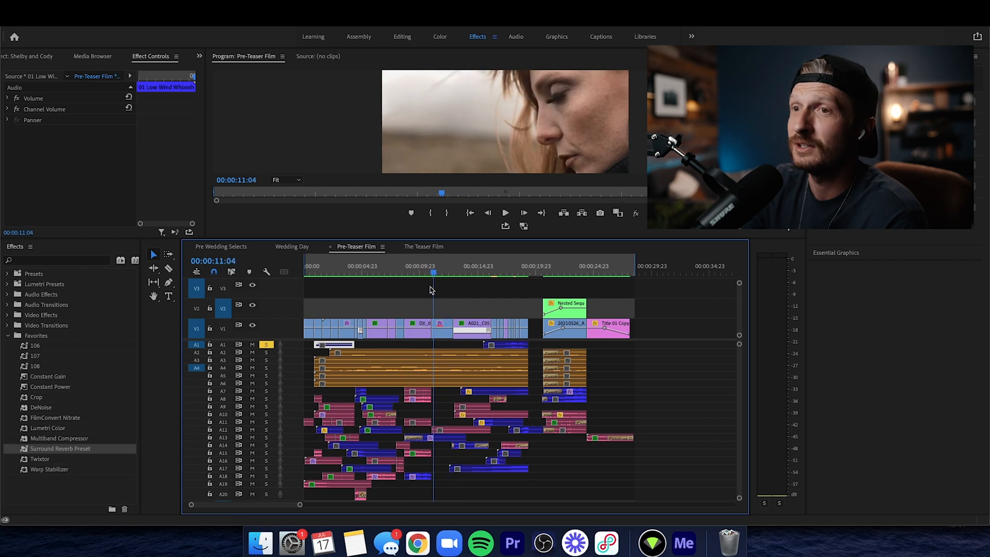
click(439, 333)
click(417, 328)
click(436, 327)
drag(433, 273, 309, 292)
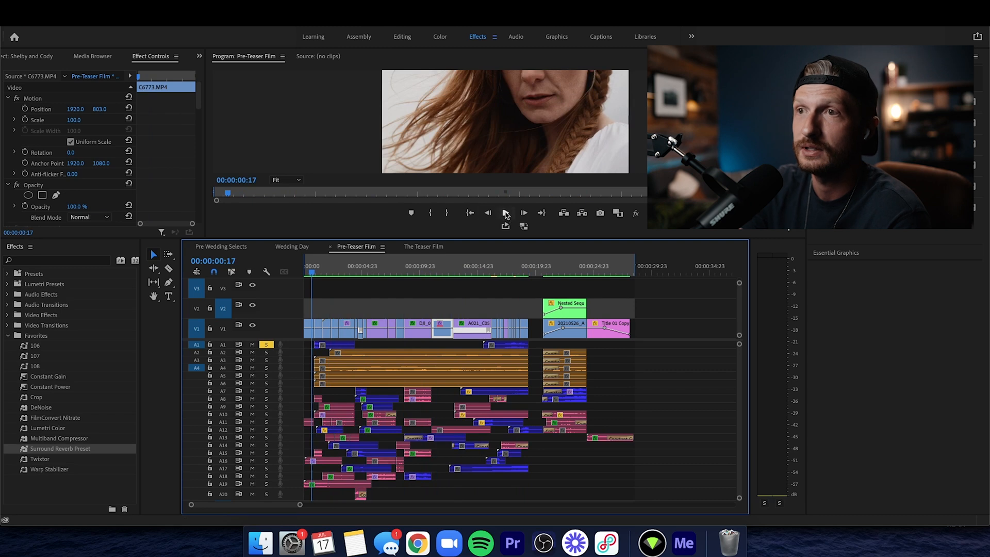
click(418, 330)
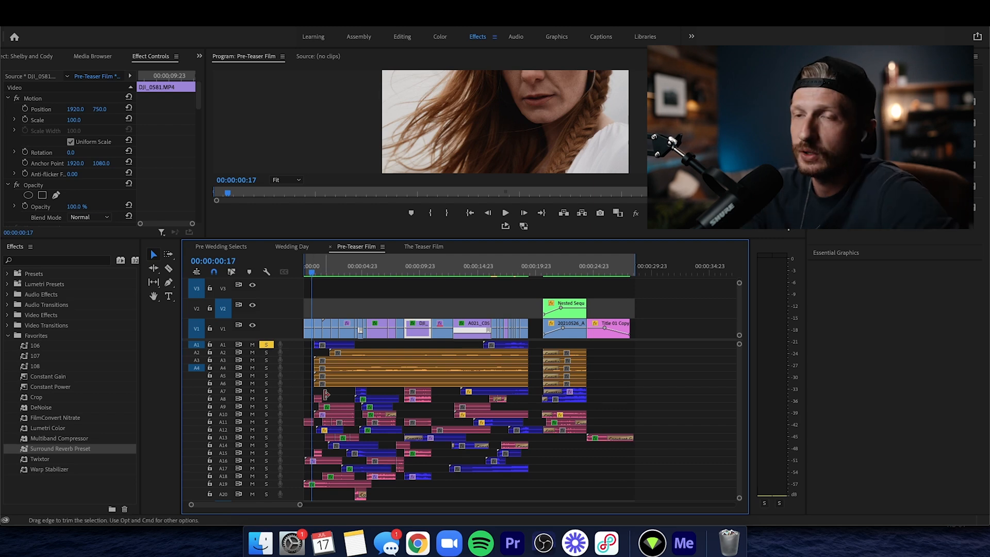
Audition soloed track A1, playing the opening Low Wind Whoosh clip and the closing wind clip from 00:00:16:07
click(330, 344)
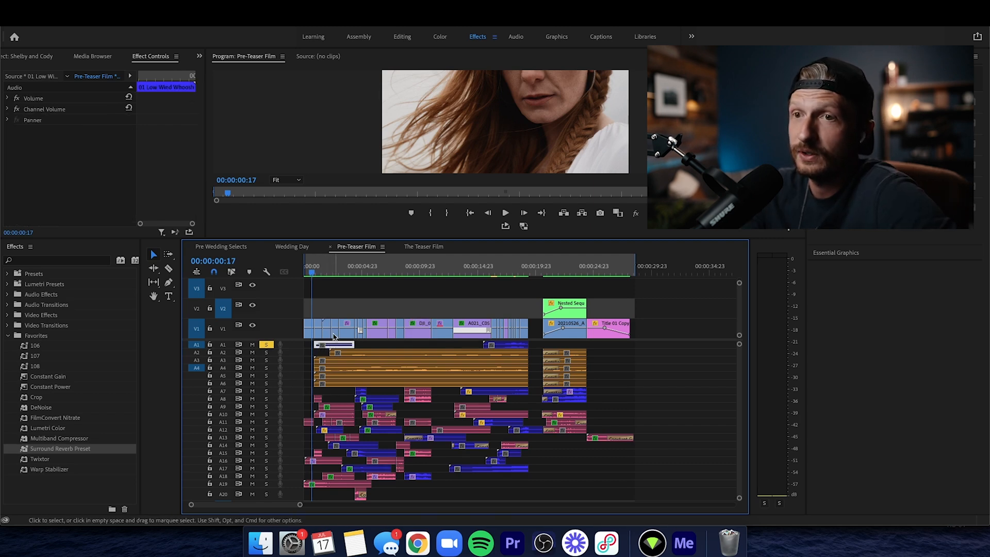
click(505, 211)
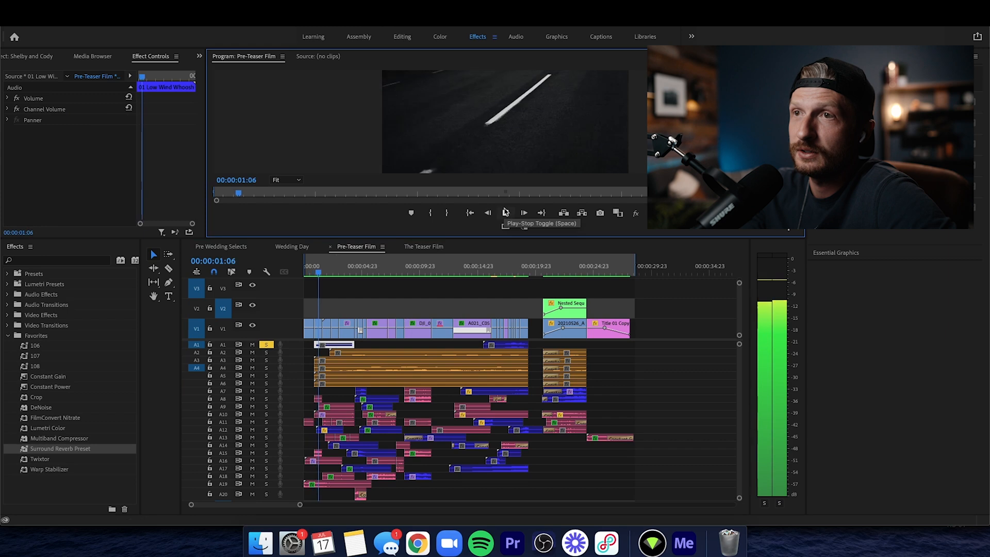
click(491, 266)
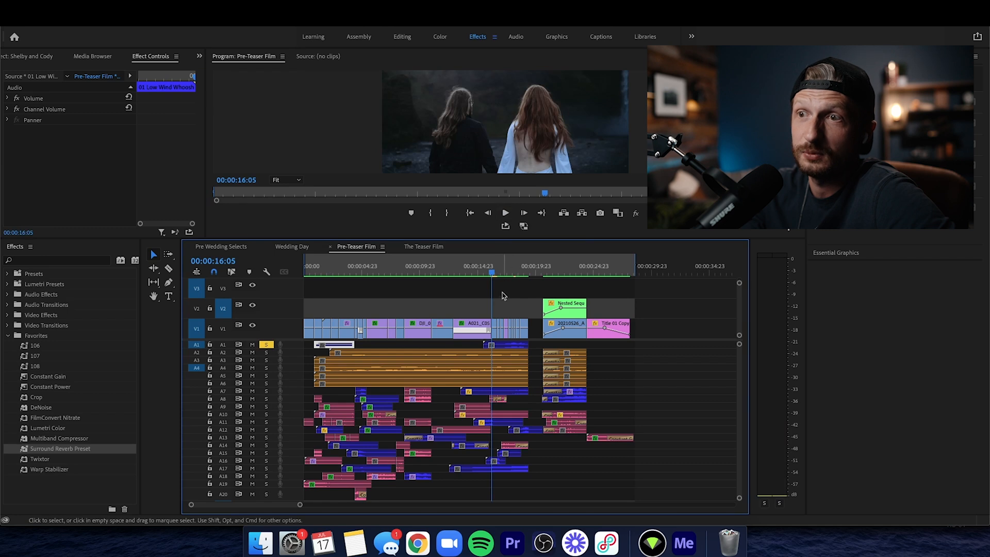
click(504, 273)
drag(506, 275, 493, 274)
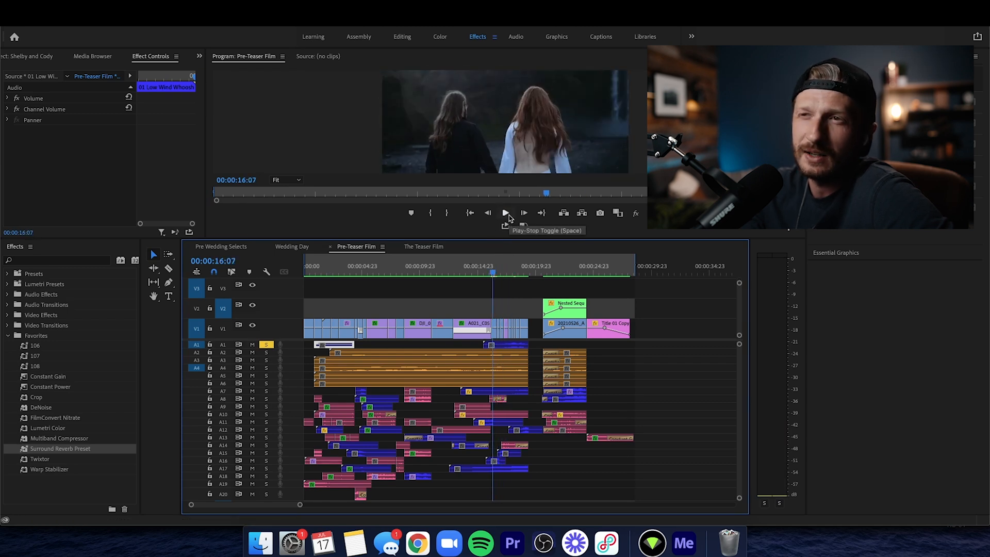
click(506, 213)
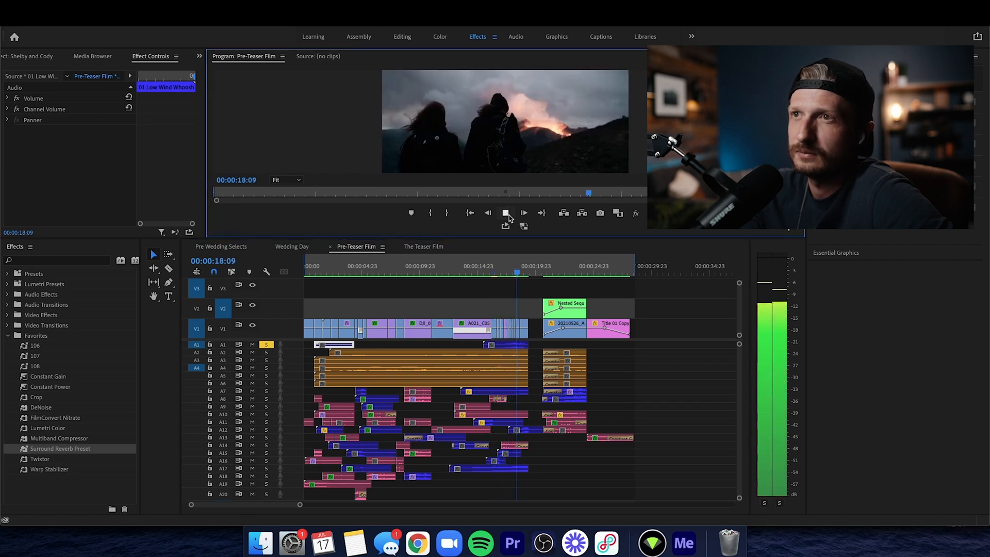
click(507, 214)
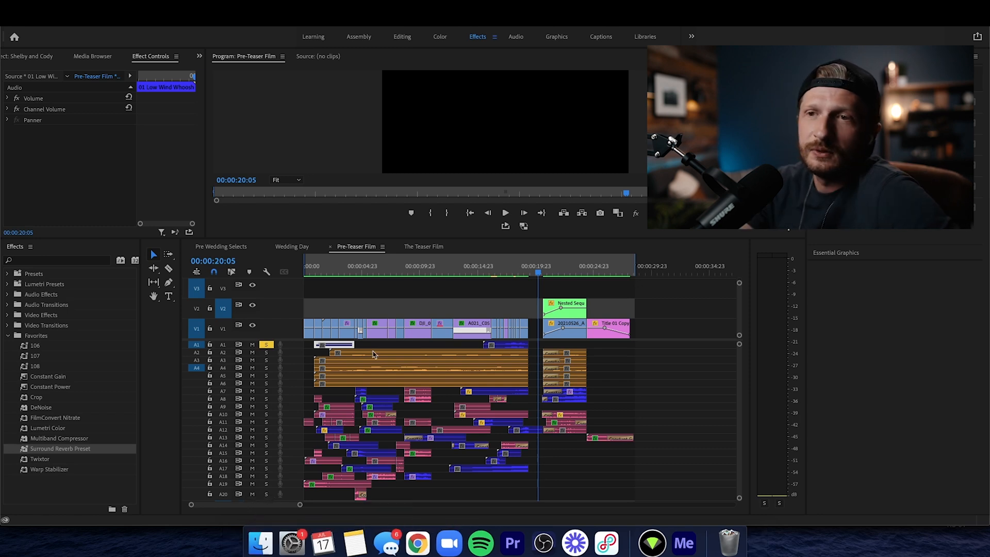
Move the playhead to 00:00:01:13 and inspect the Windy Rush and Low Wind Whoosh clips on track A1
click(321, 269)
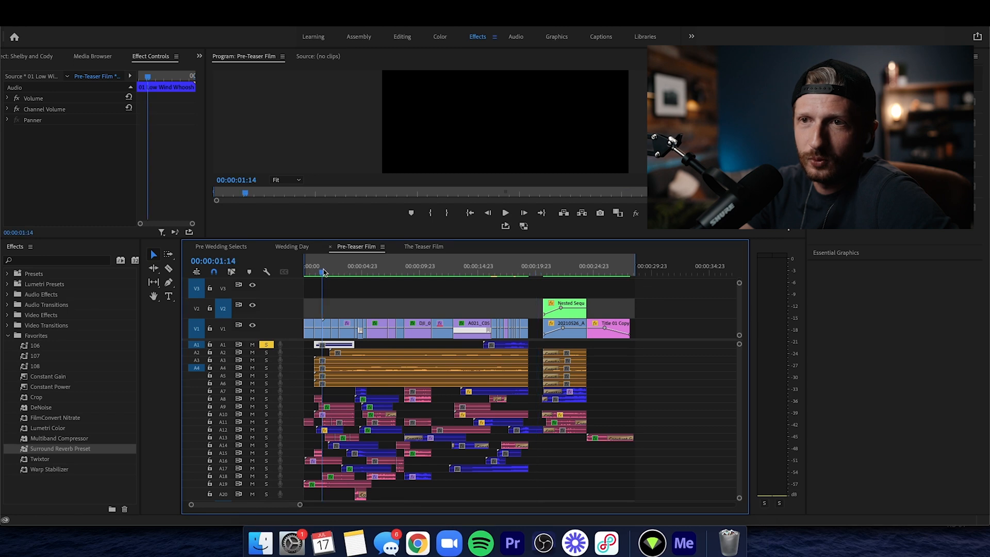
click(516, 344)
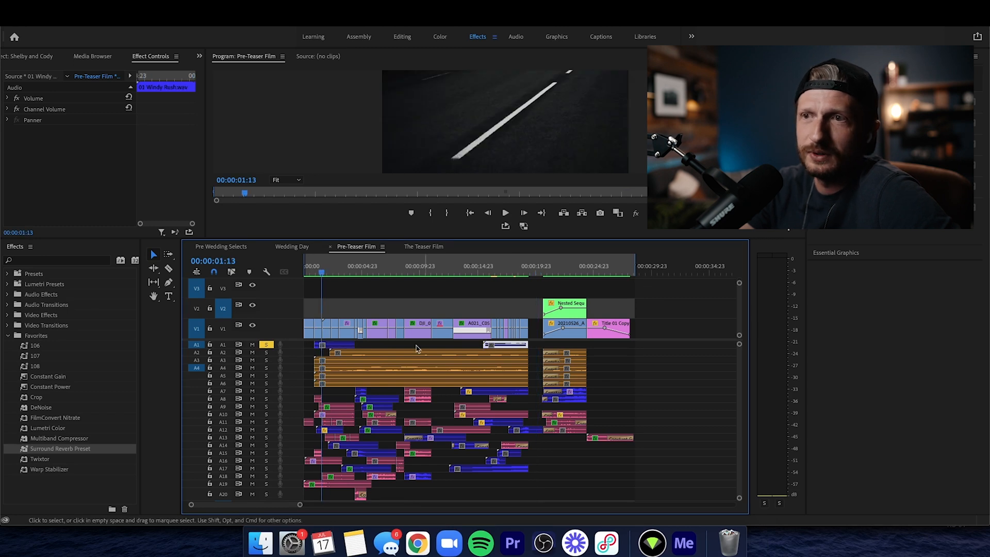
click(330, 344)
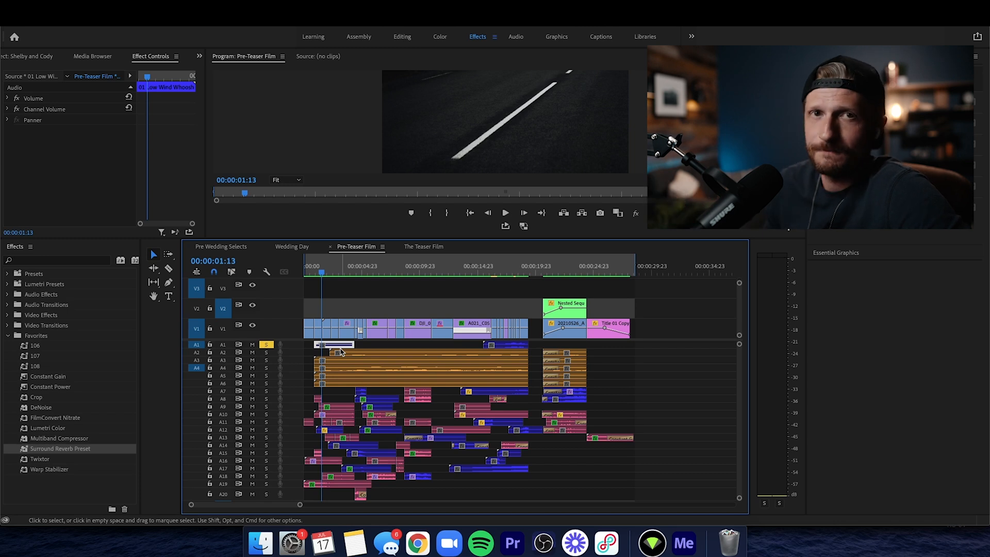
Switch the solo from A1 to A2 alone and play its Sub Drone clip from 00:00:01:13
click(266, 353)
click(266, 359)
click(266, 367)
click(266, 376)
click(266, 383)
click(266, 345)
click(266, 368)
click(266, 368)
click(266, 375)
click(266, 383)
click(266, 367)
click(266, 360)
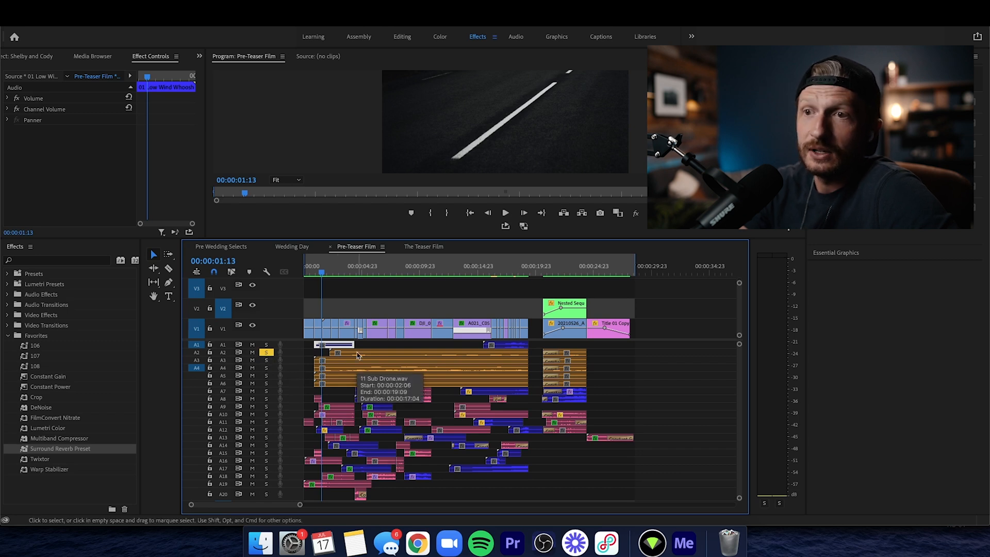
click(505, 213)
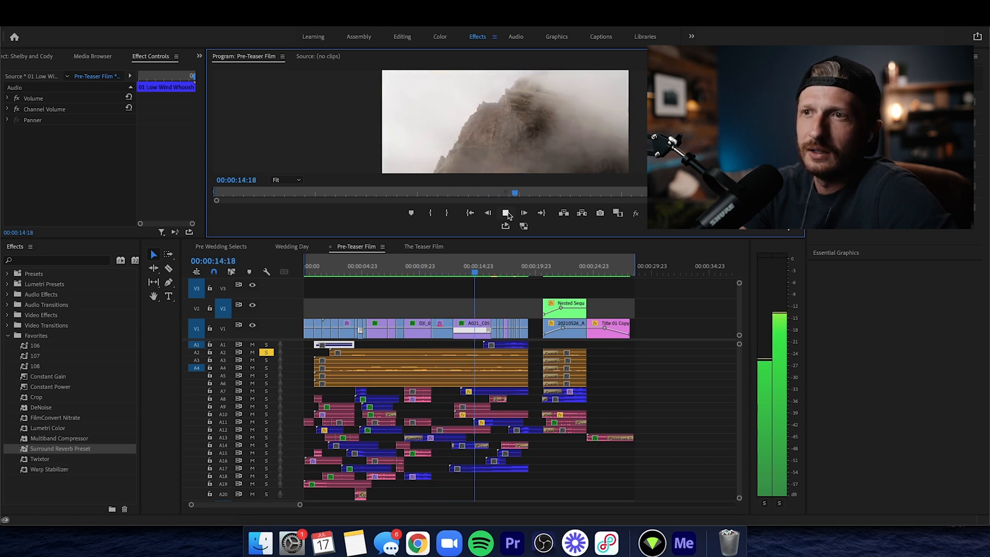
key(space)
Solo only track A3 and play its drone layer from 00:00:00:23
click(266, 360)
click(266, 352)
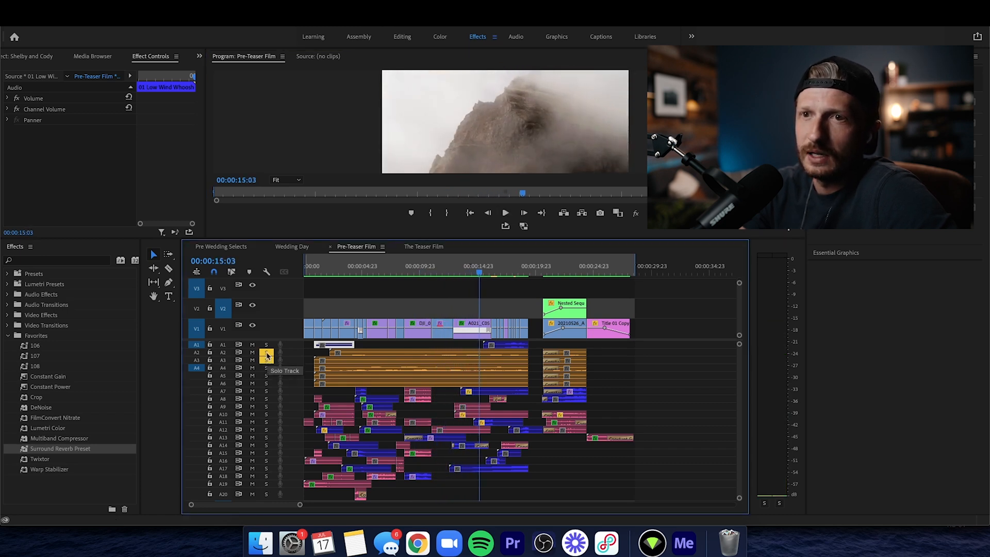
drag(392, 275, 315, 272)
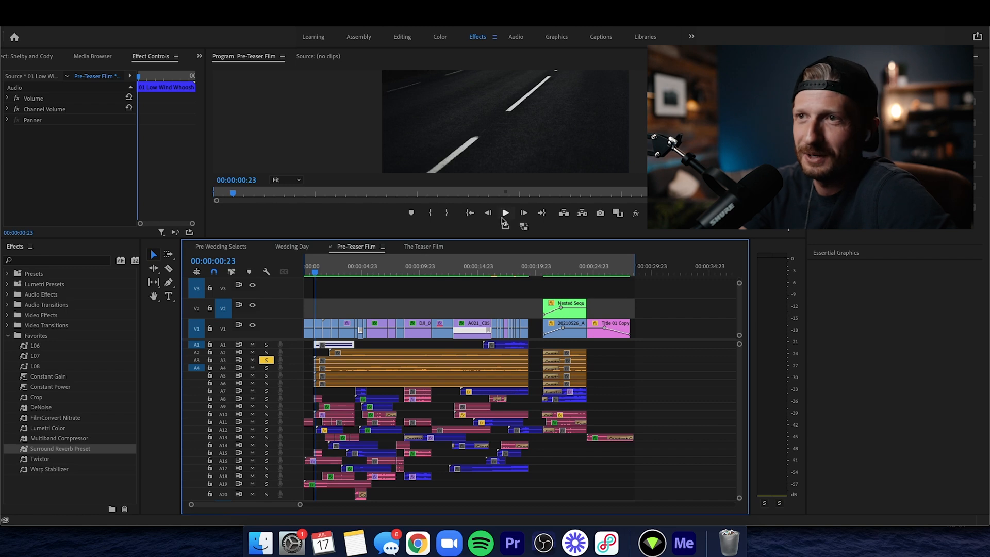
click(504, 214)
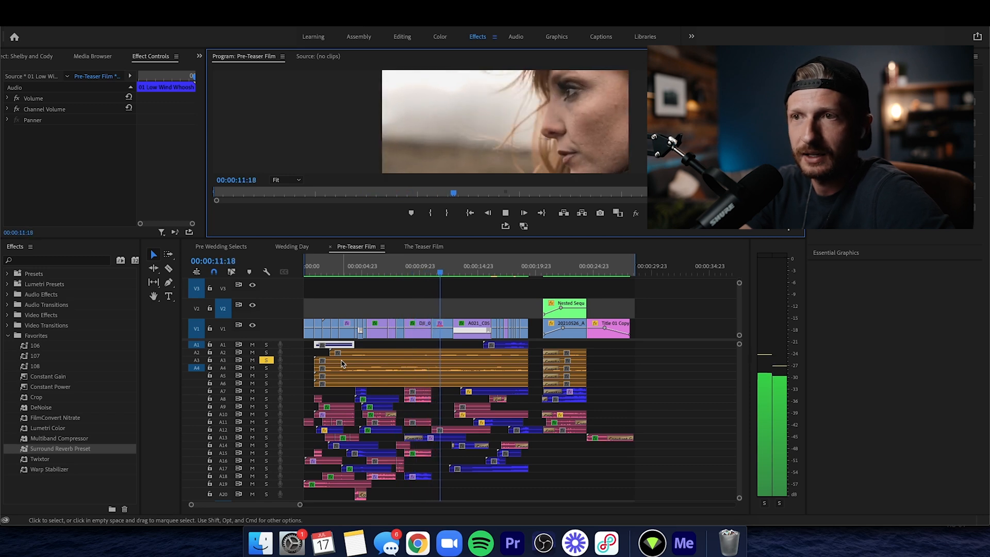
Return the playhead to 00:00:01:06, solo only track A4 and play its drone layer
drag(339, 270, 318, 271)
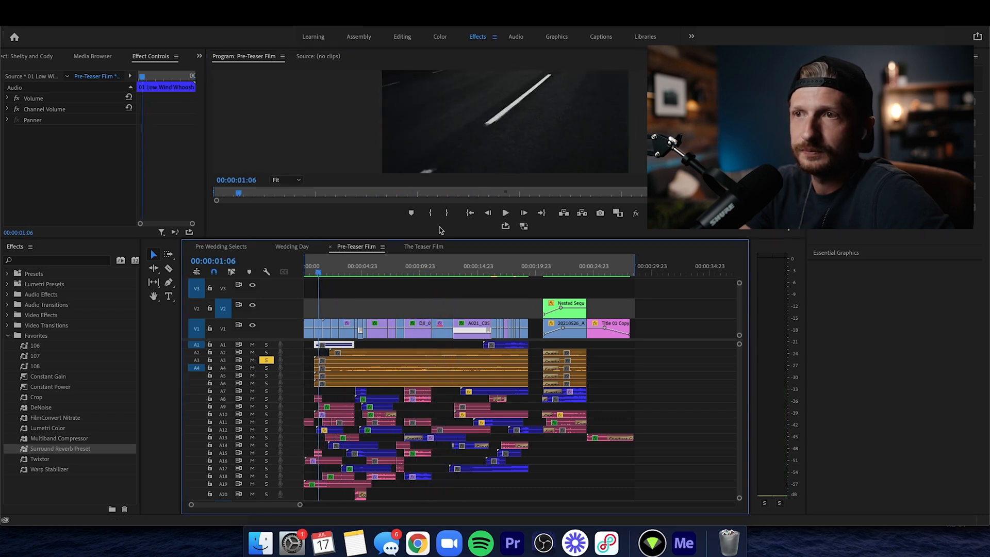
click(266, 367)
click(266, 359)
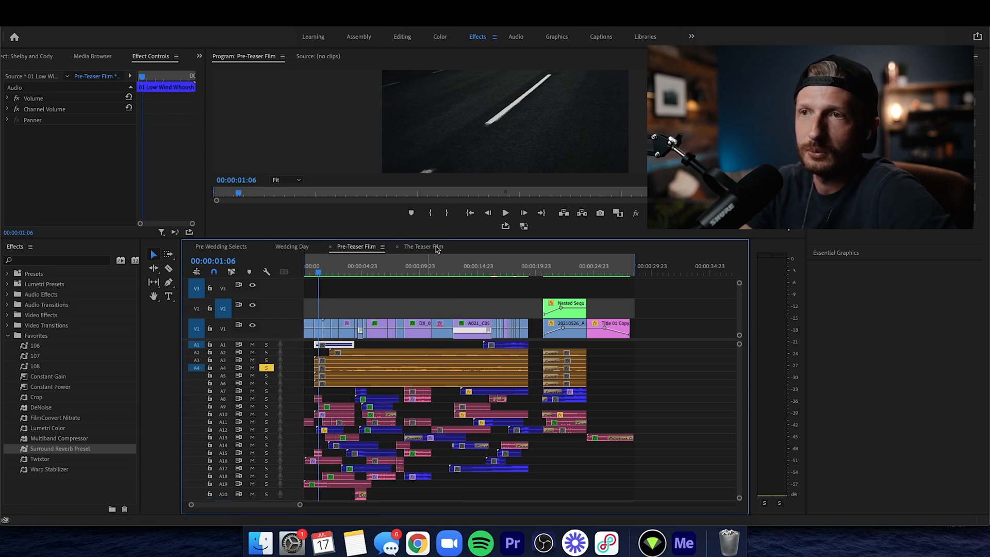
click(505, 214)
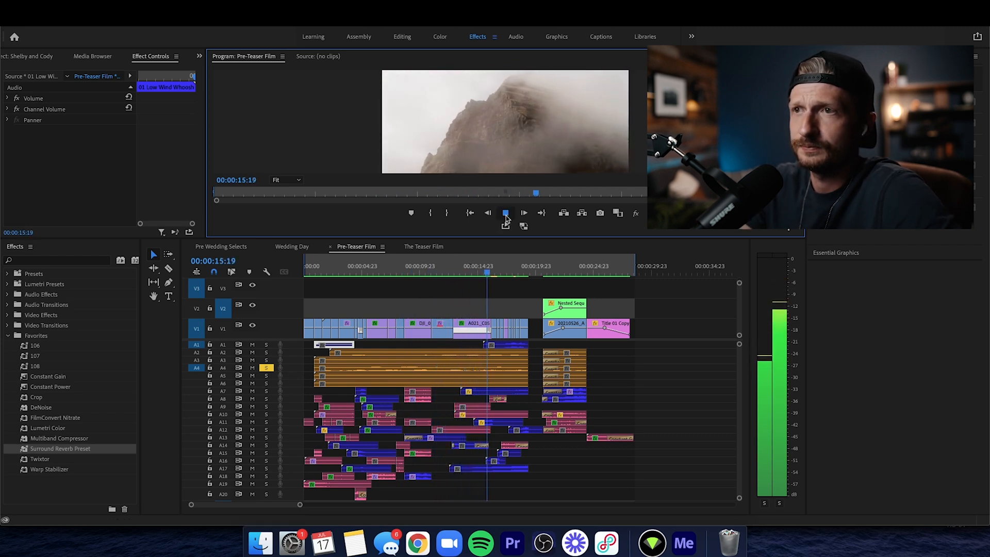
key(space)
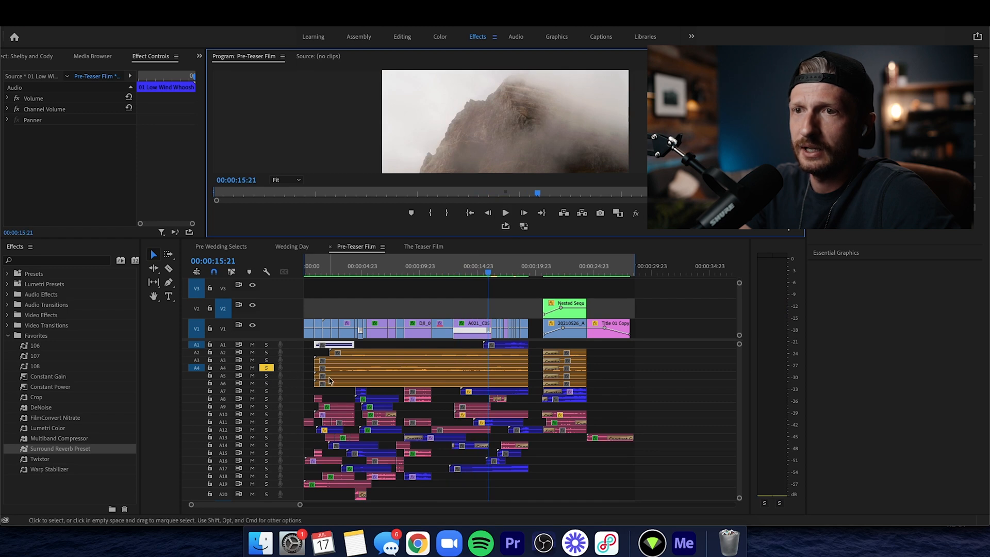
Solo only track A5 and play its Below The Surface clip from near the start of the sequence
click(267, 372)
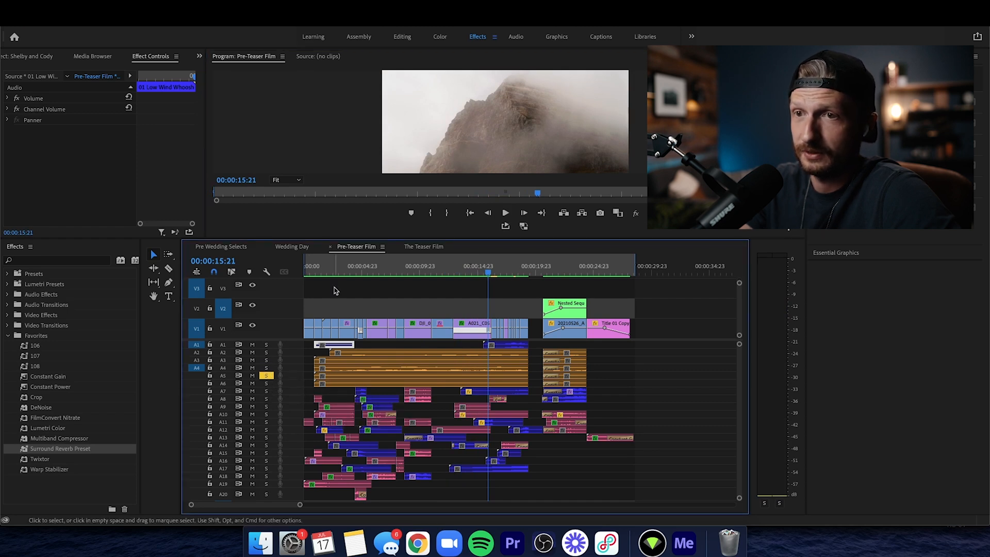
click(310, 266)
click(506, 214)
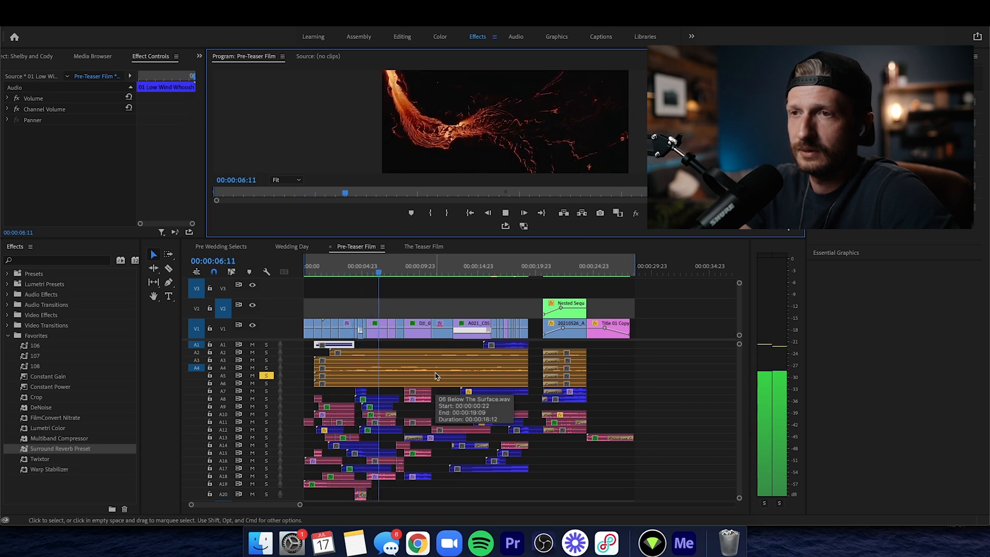
Return the playhead to 00:00:01:07, solo only track A6 and play its drone layer
click(319, 273)
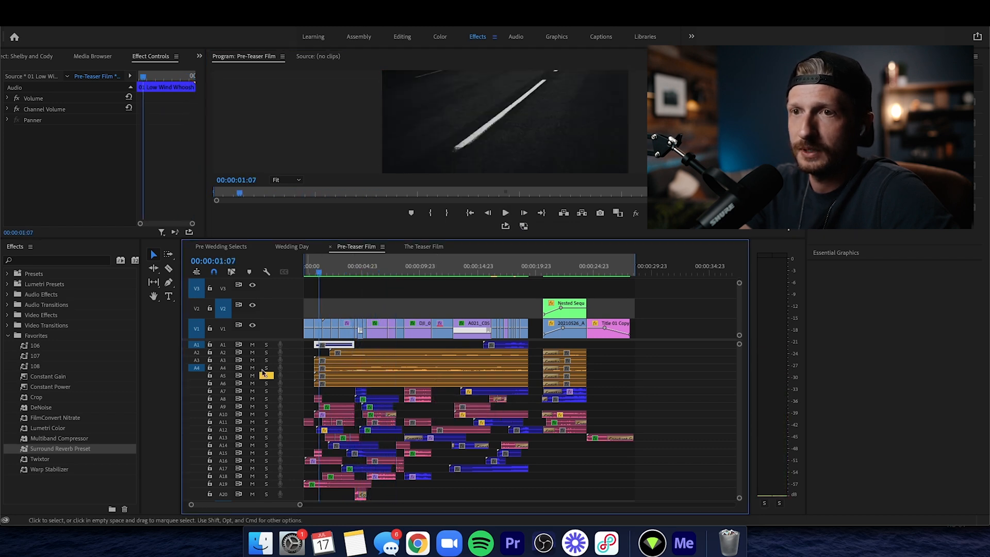
click(266, 383)
click(267, 376)
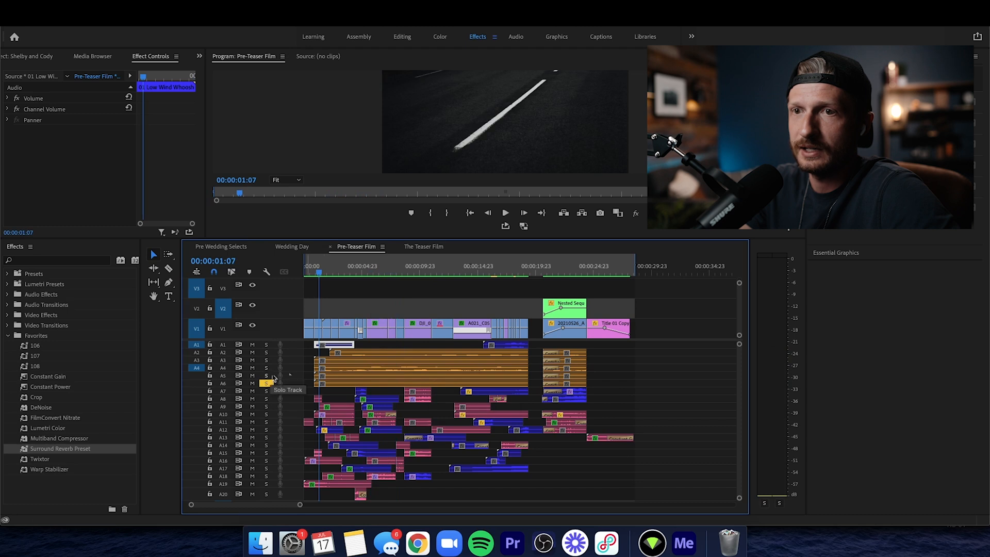
click(507, 213)
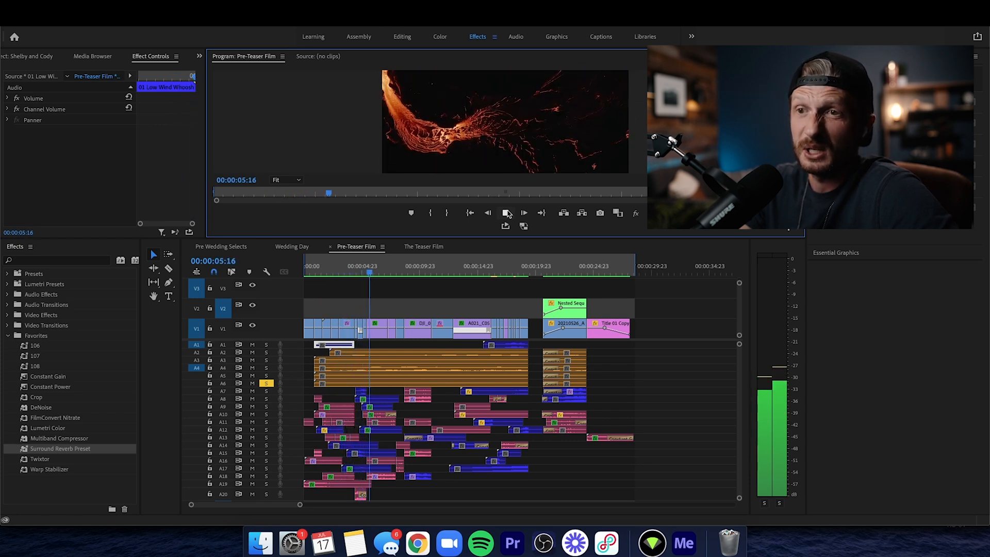
click(507, 214)
Solo tracks A2 through A6 together and play the combined drone layers from 00:00:01:04
click(266, 376)
click(266, 352)
click(318, 271)
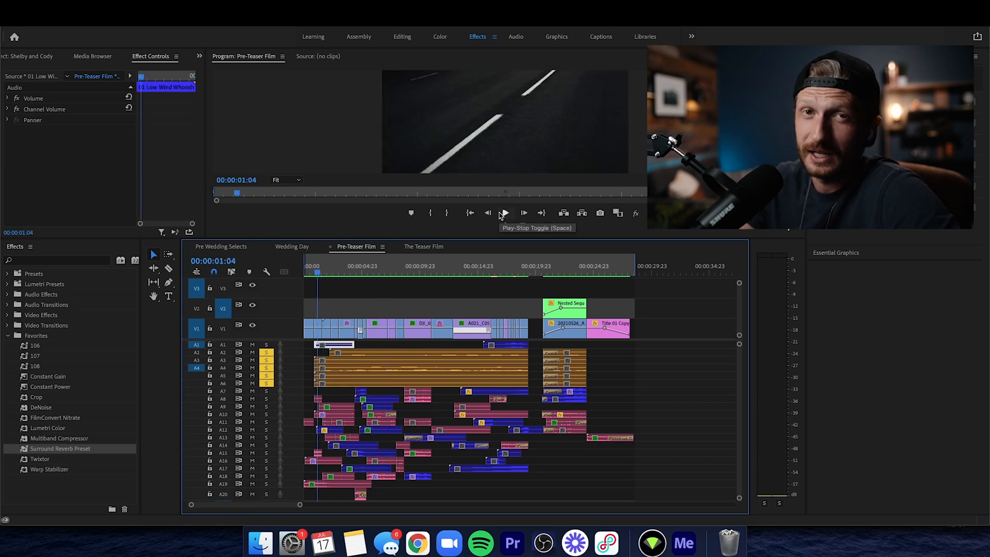
click(502, 213)
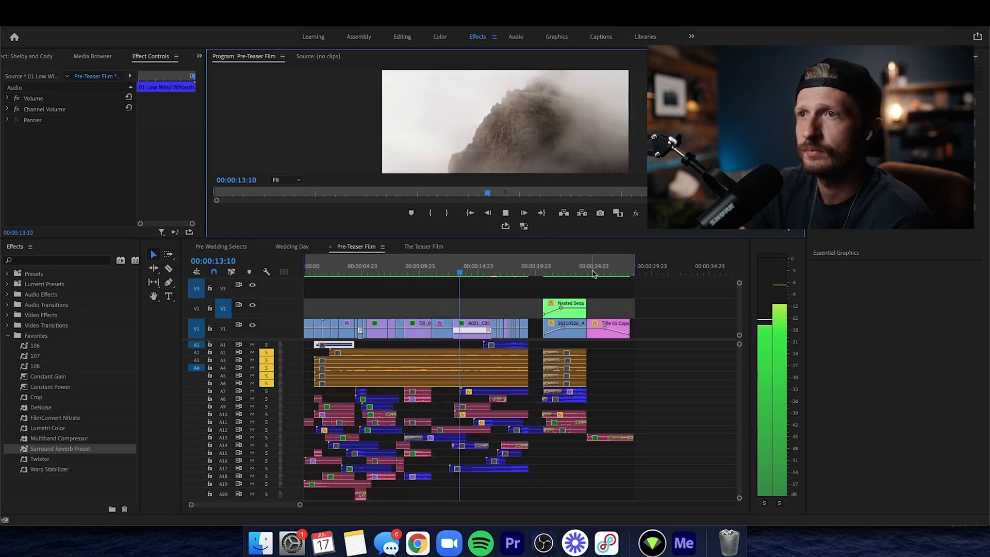
key(space)
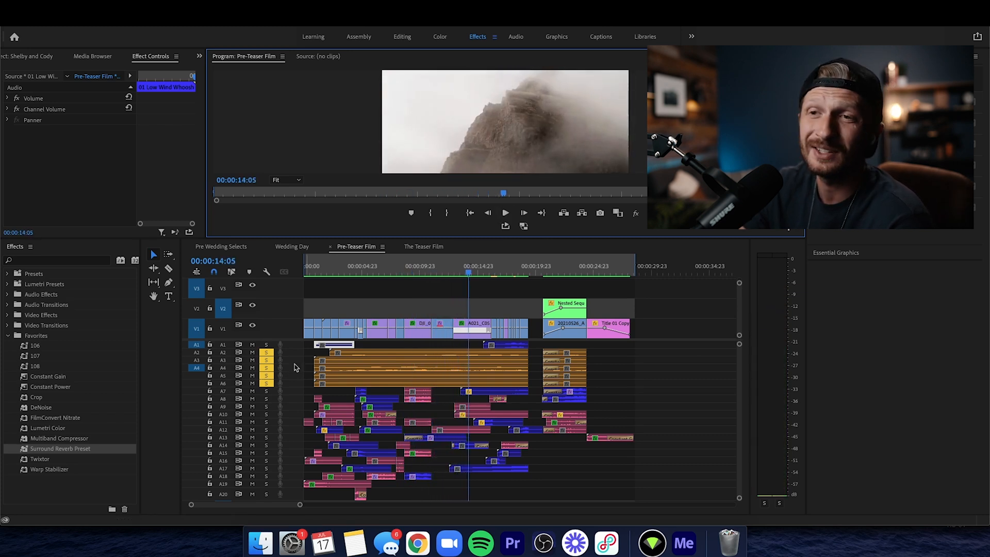
Select the long drone clips on tracks A2 to A6 in turn to identify each layer
click(348, 355)
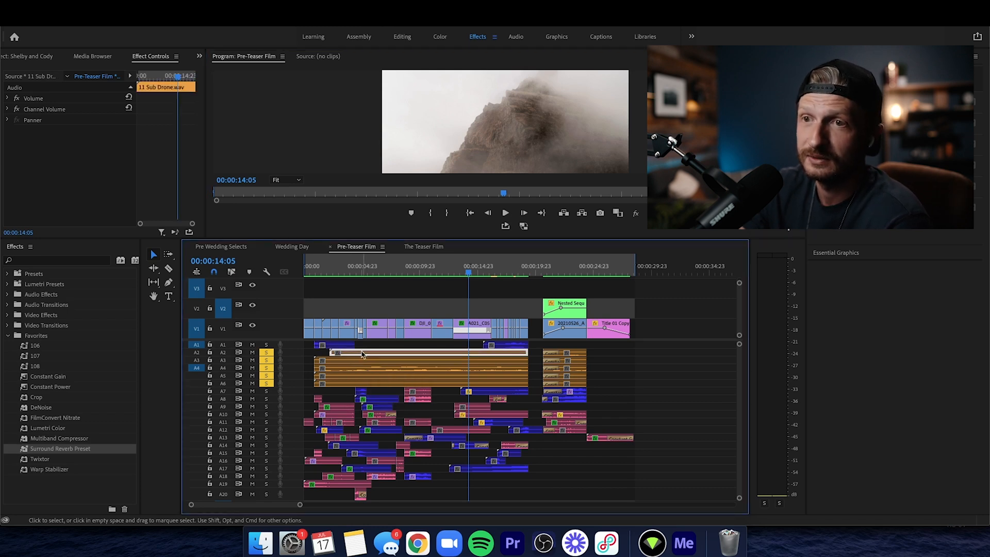
click(363, 361)
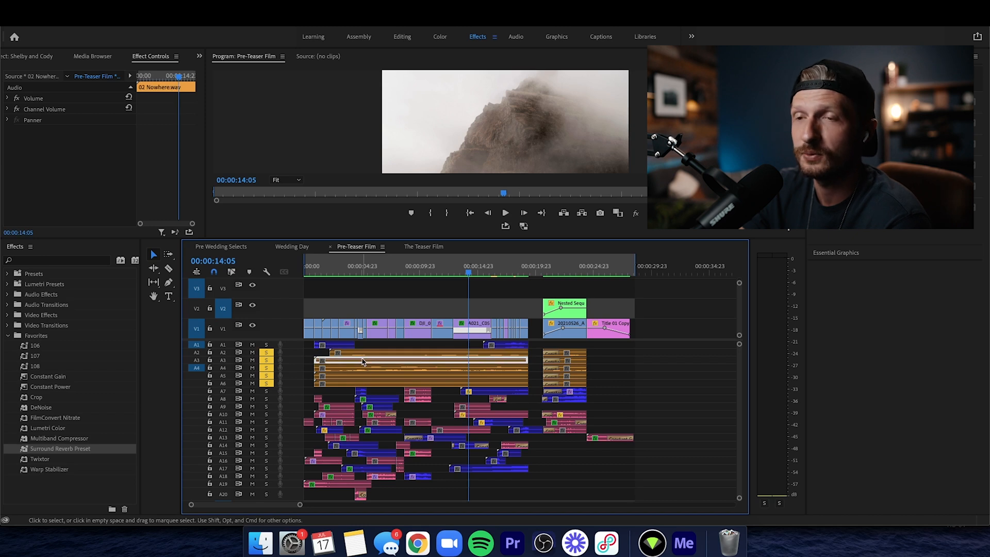
click(359, 369)
click(358, 362)
click(353, 376)
click(353, 384)
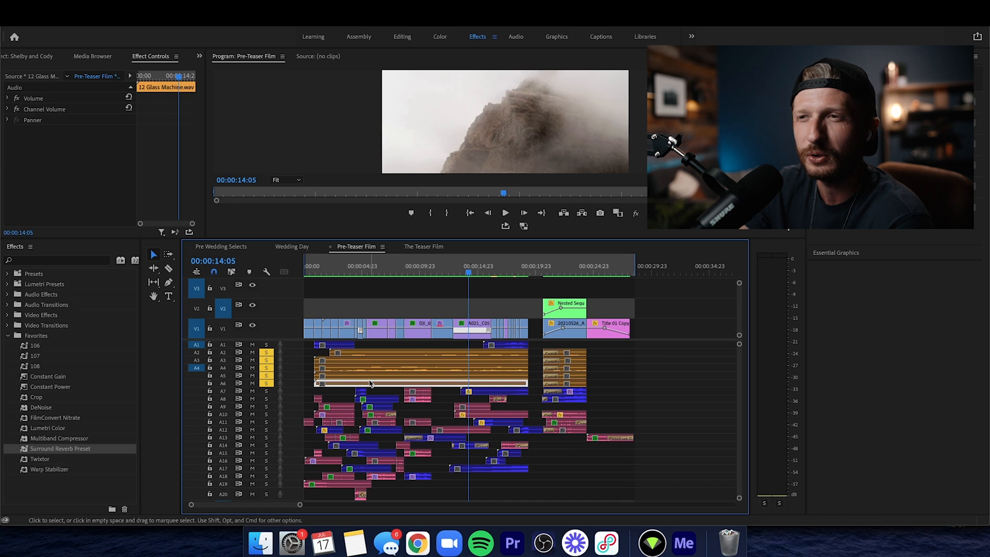
Step frame by frame from 00:00:00:19 to 00:00:00:23 to examine the cut where the drone clips begin
click(313, 272)
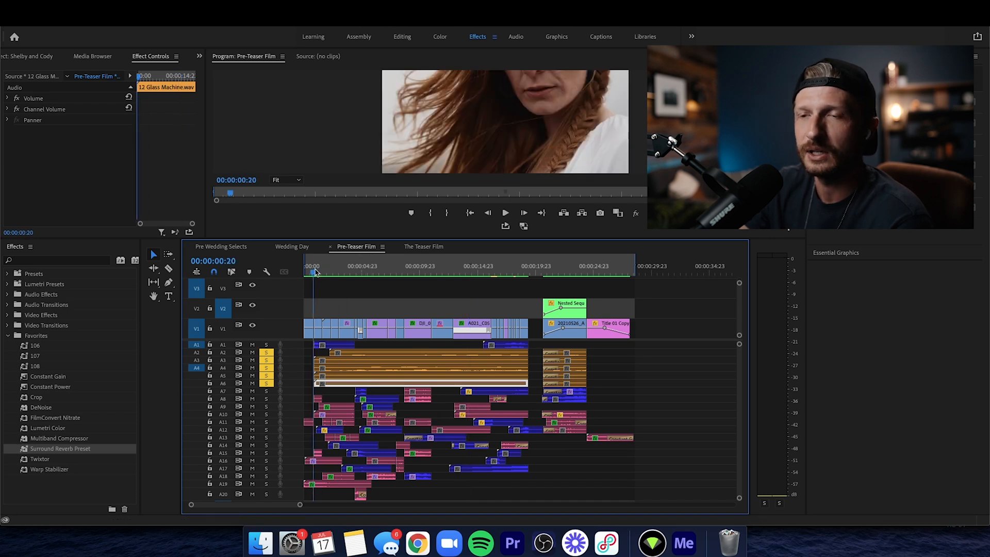
key(Left)
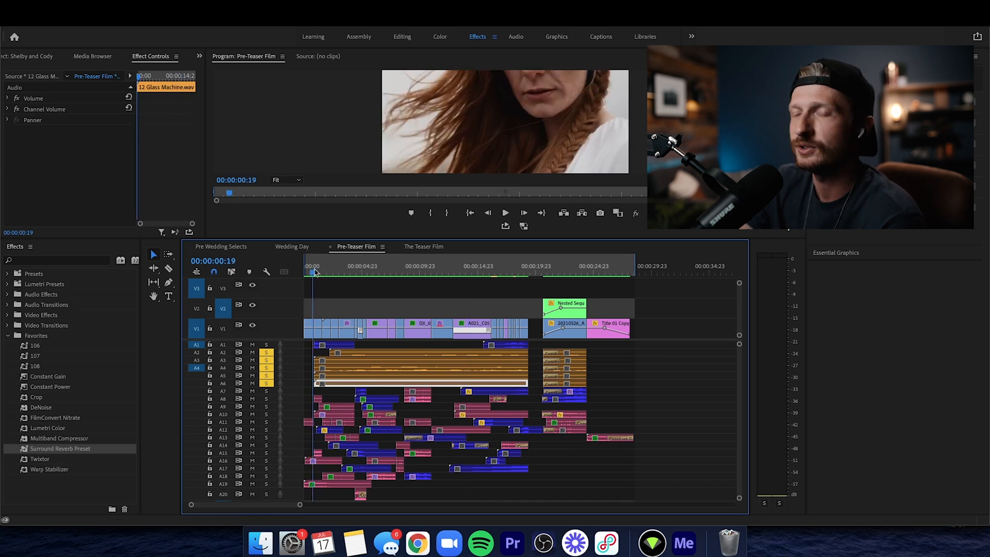
key(Right)
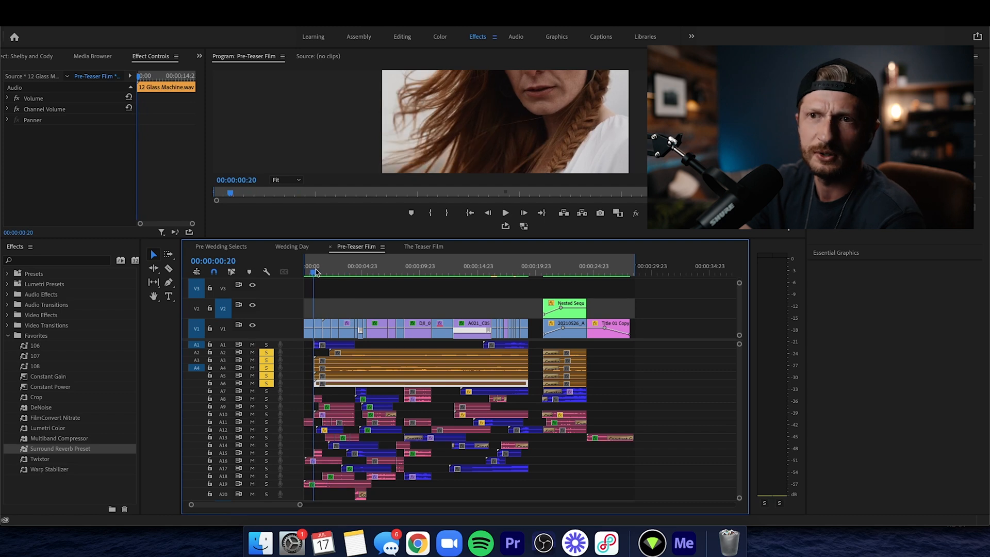
key(Right)
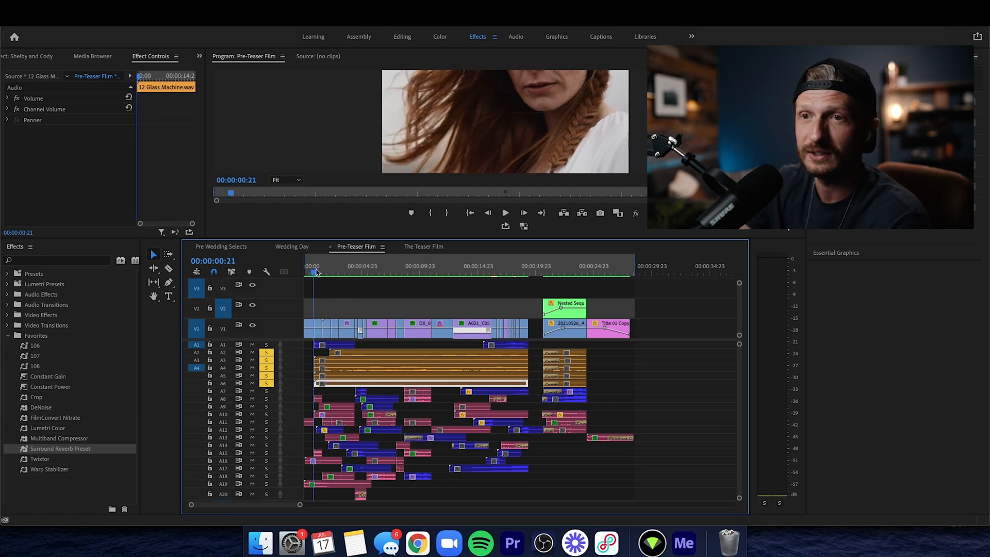
key(Right)
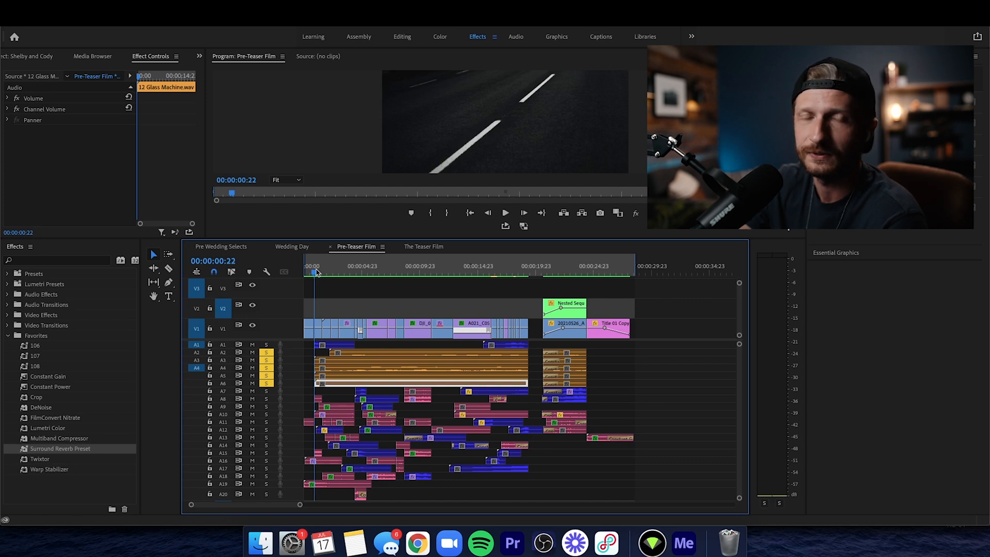
key(Right)
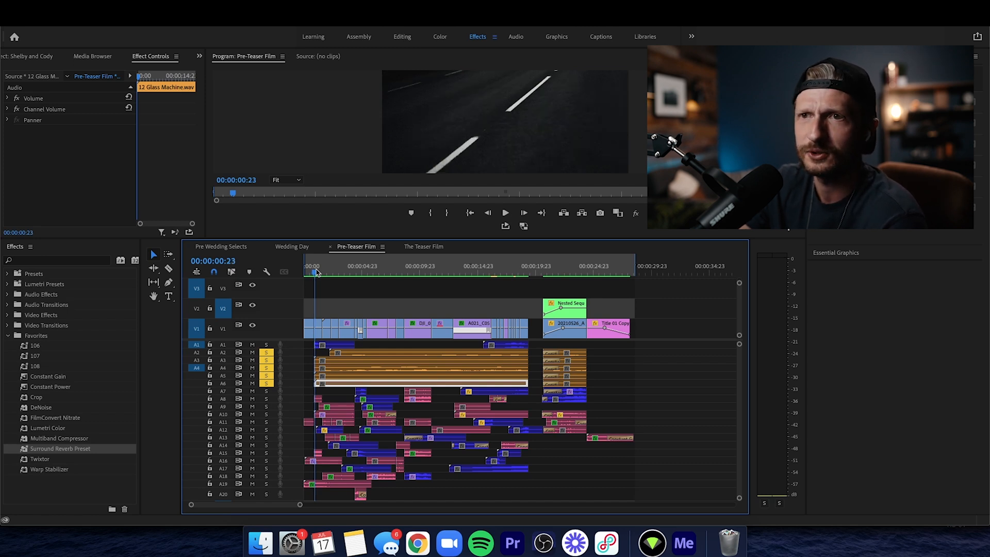
Step the playhead back to 00:00:00:19 and play the soloed A2–A6 drones across the opening cut
key(Left)
key(Left)
key(Left)
key(Left)
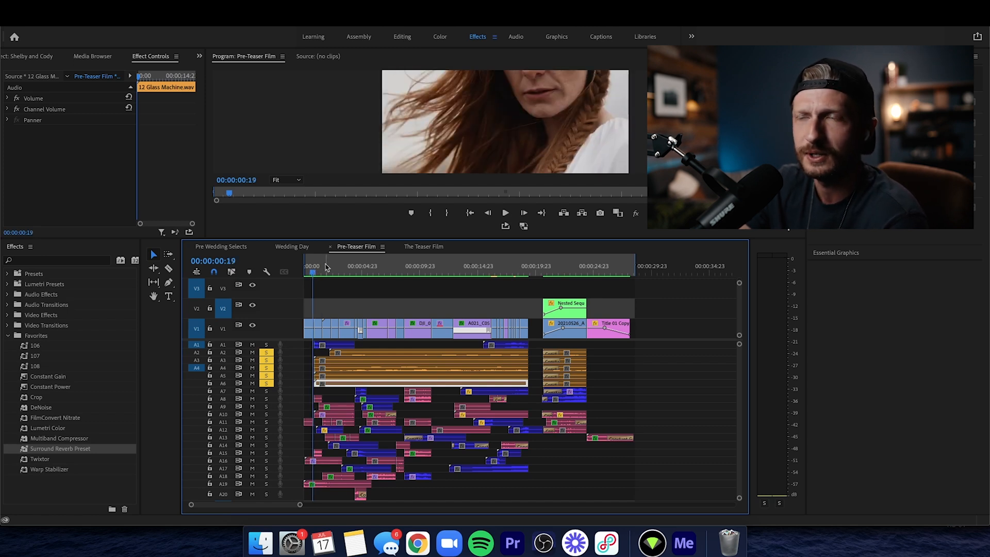
click(505, 213)
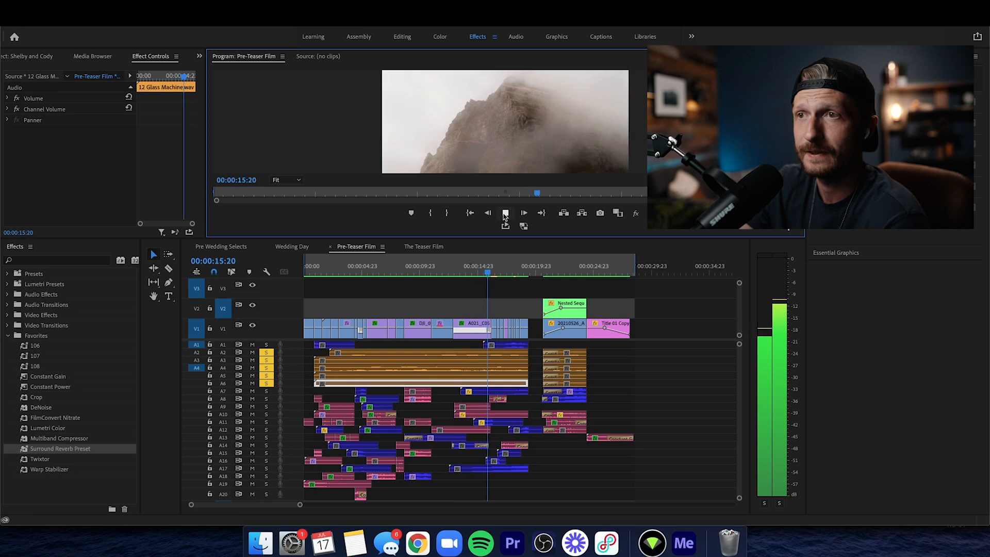
Scrub through the sequence from its start to the title shot at 00:00:23:04
click(305, 268)
click(352, 269)
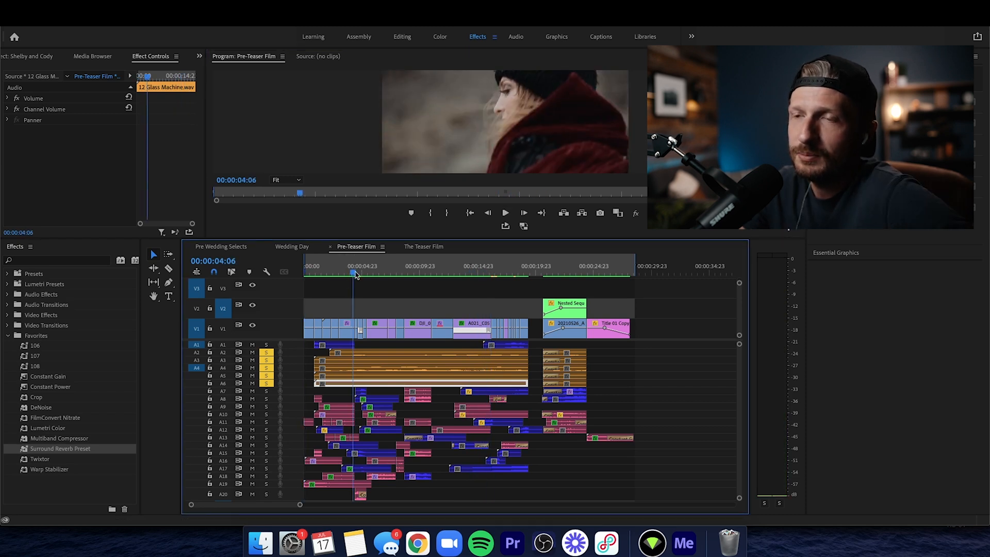
click(529, 268)
drag(533, 272, 575, 282)
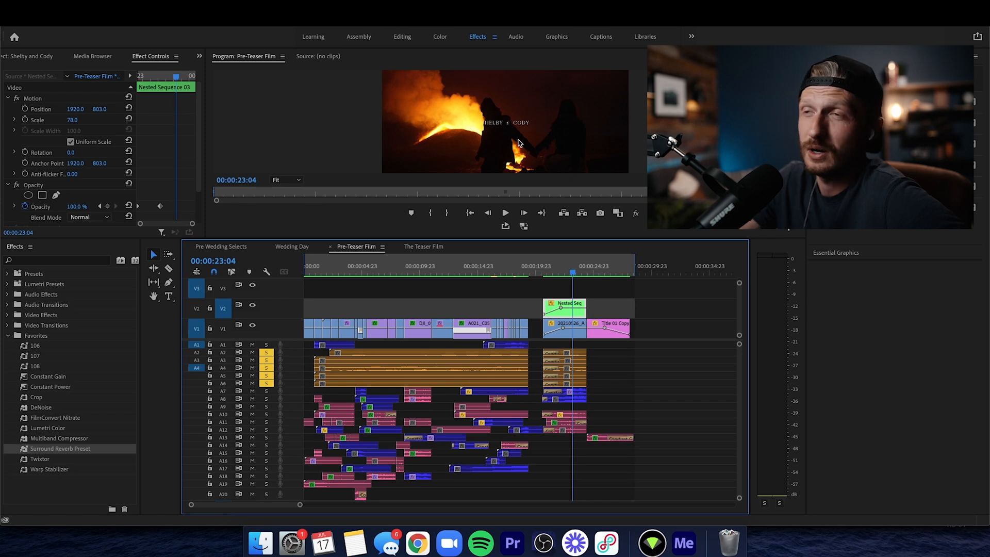
Place the playhead just before the nested title sequence and play the soloed drone layers beneath it
click(543, 274)
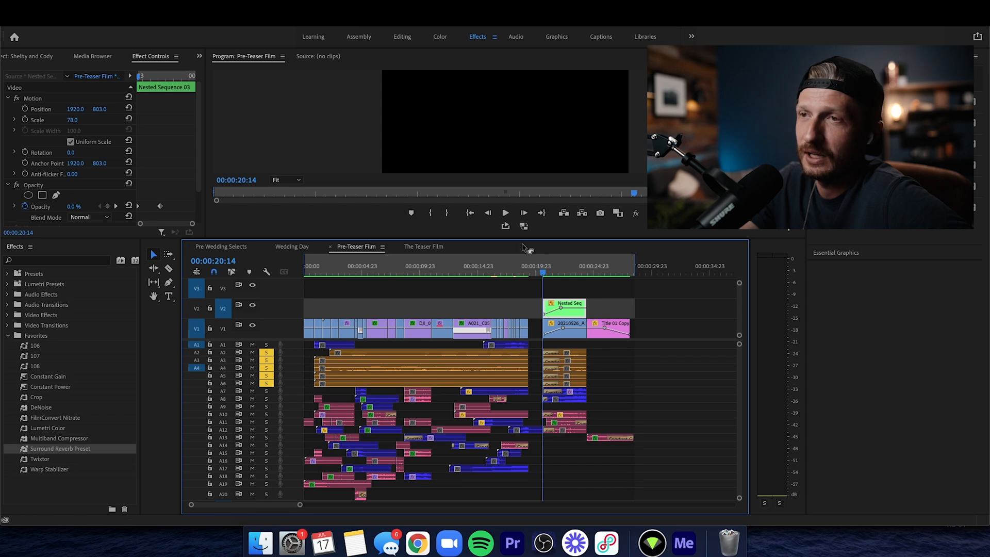
click(539, 271)
click(505, 213)
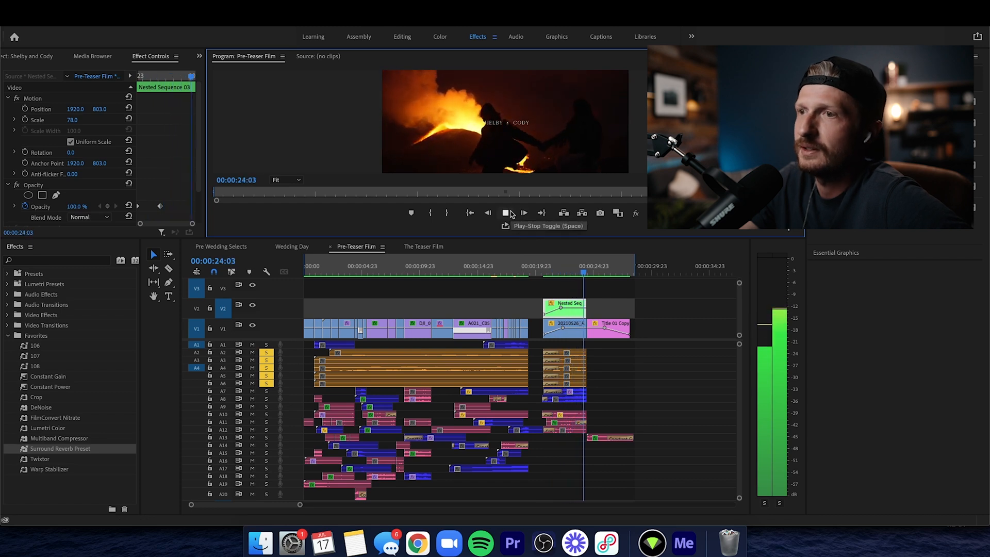
click(507, 212)
Inspect the Low Wind Whoosh, LAVA and Escalate clips on track A7, leaving the playhead at 00:00:03:18
drag(577, 264, 29, 307)
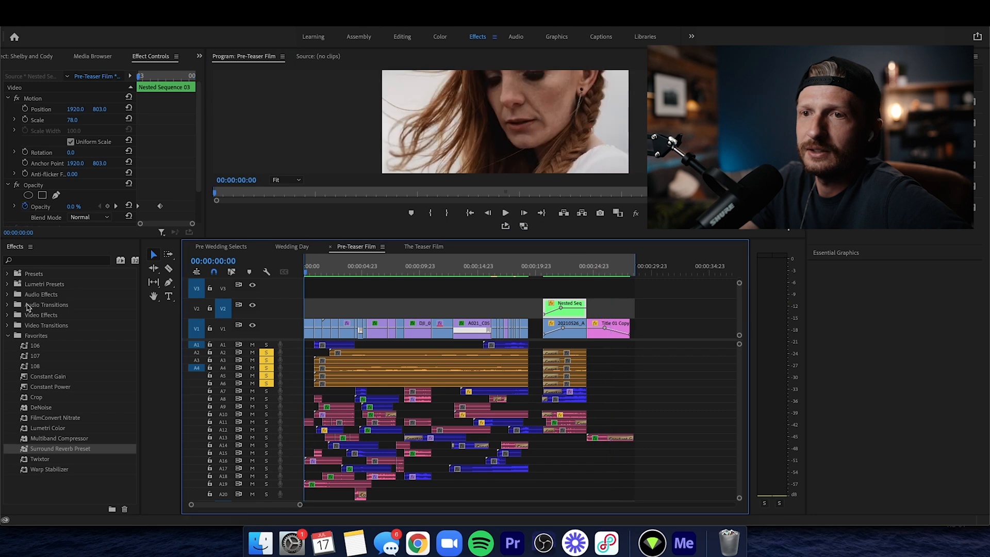
click(360, 393)
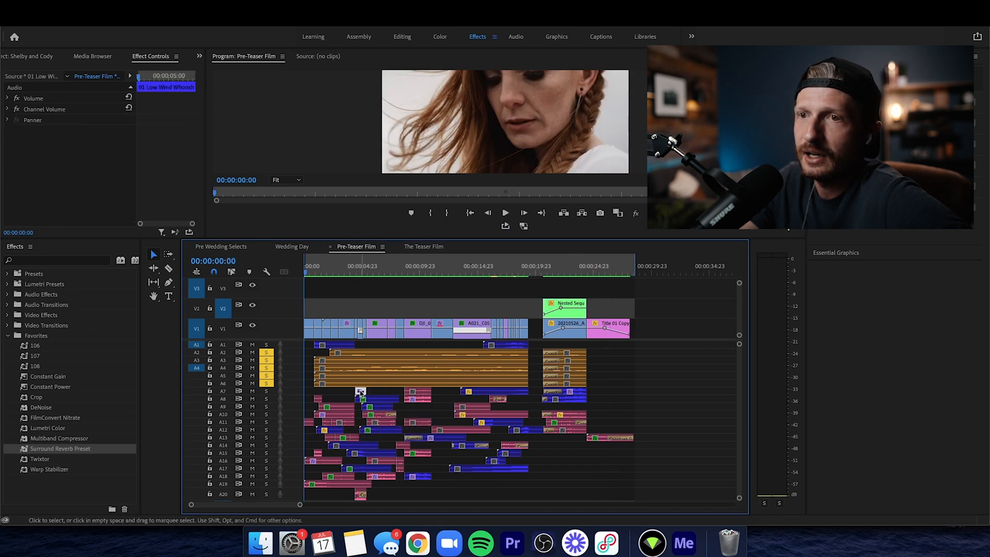
click(347, 272)
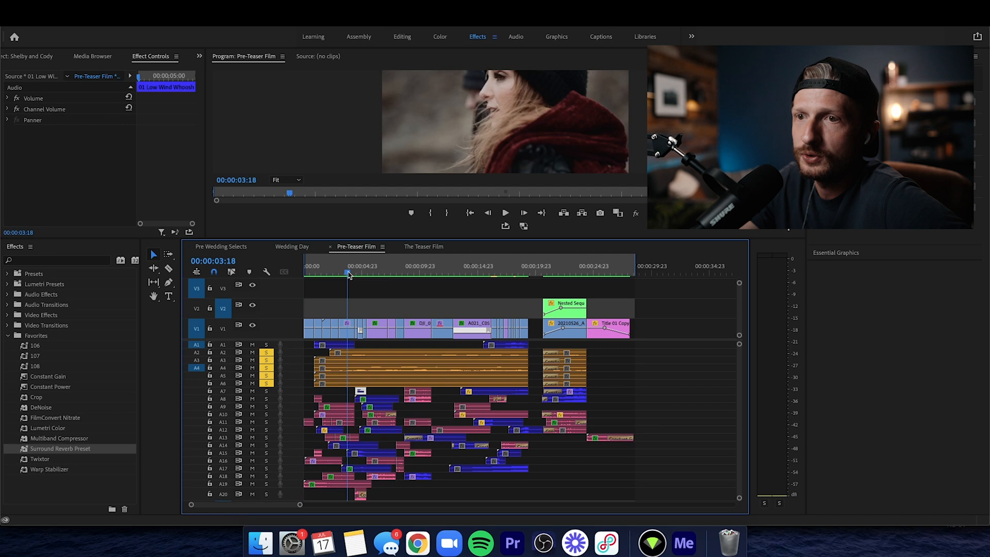
click(420, 393)
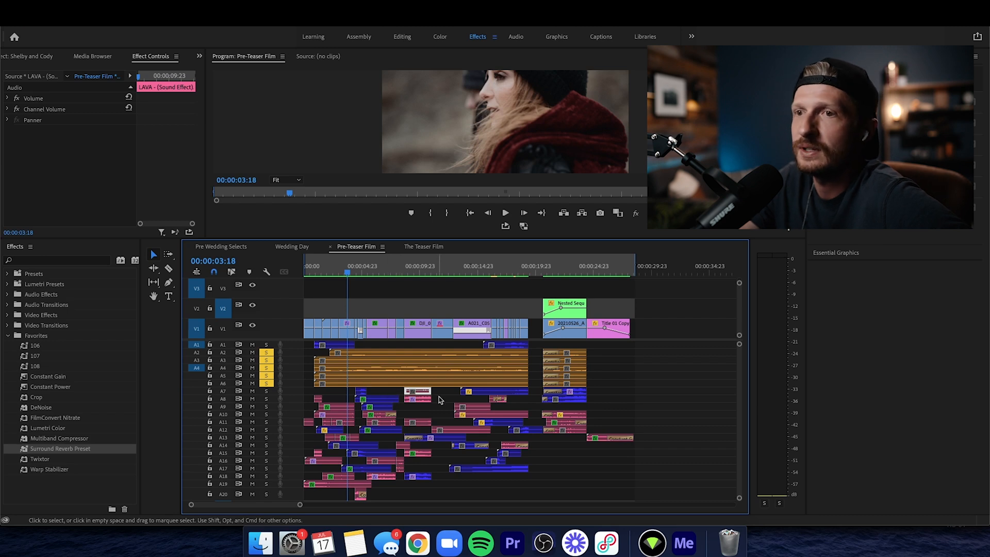
click(483, 391)
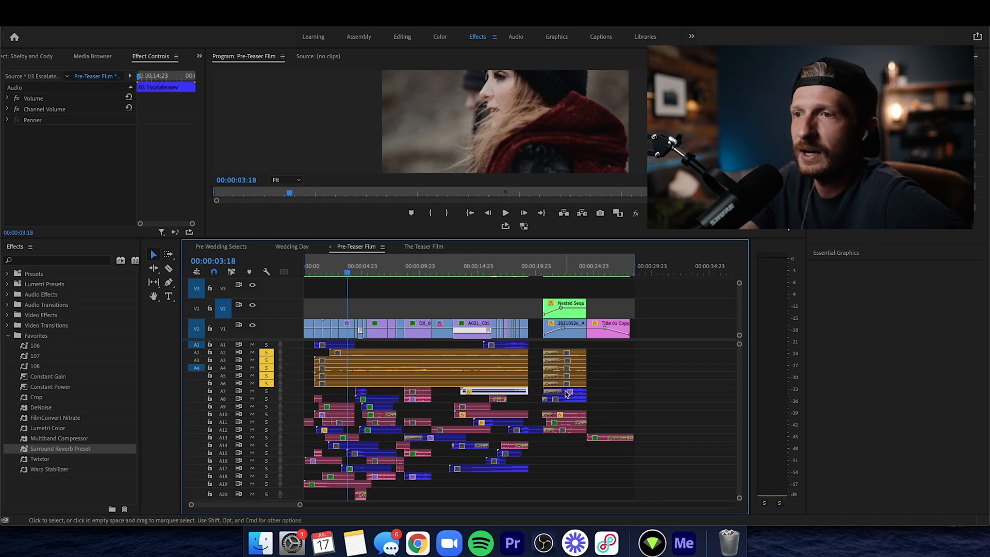
Solo only track A7, clearing the solos on A2 to A6, and play its sound effects up to 00:00:11:09
click(505, 213)
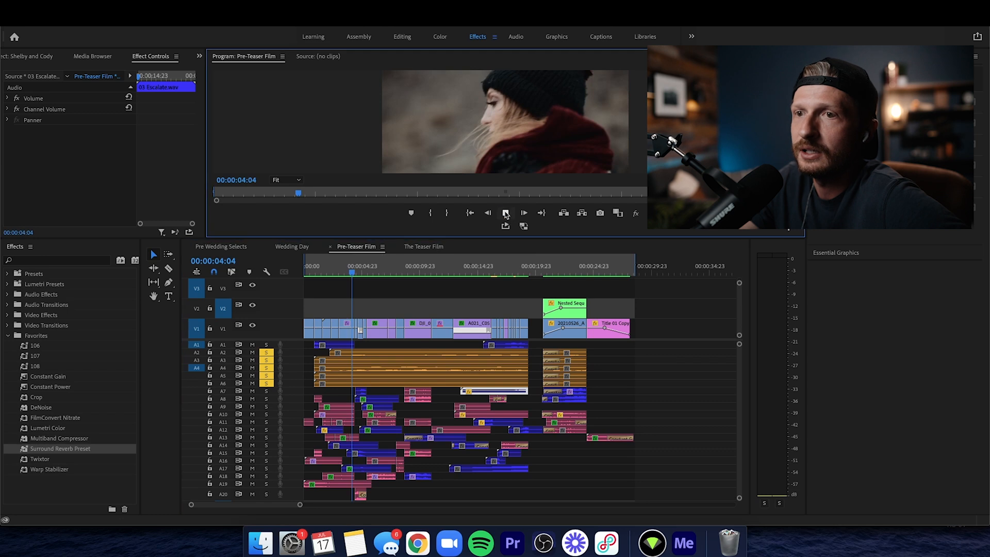
click(266, 391)
click(266, 383)
click(266, 376)
click(266, 368)
click(266, 360)
click(266, 352)
click(505, 212)
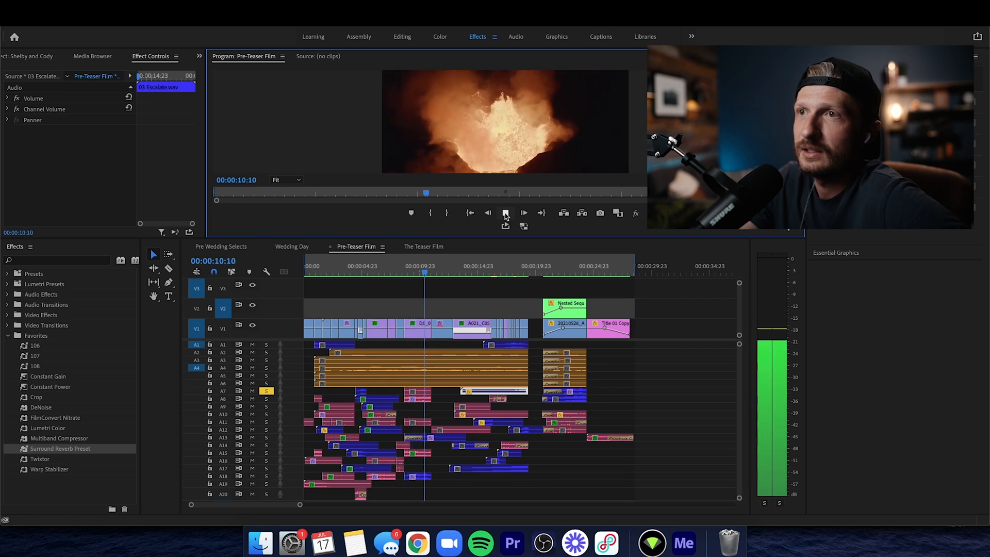
click(506, 214)
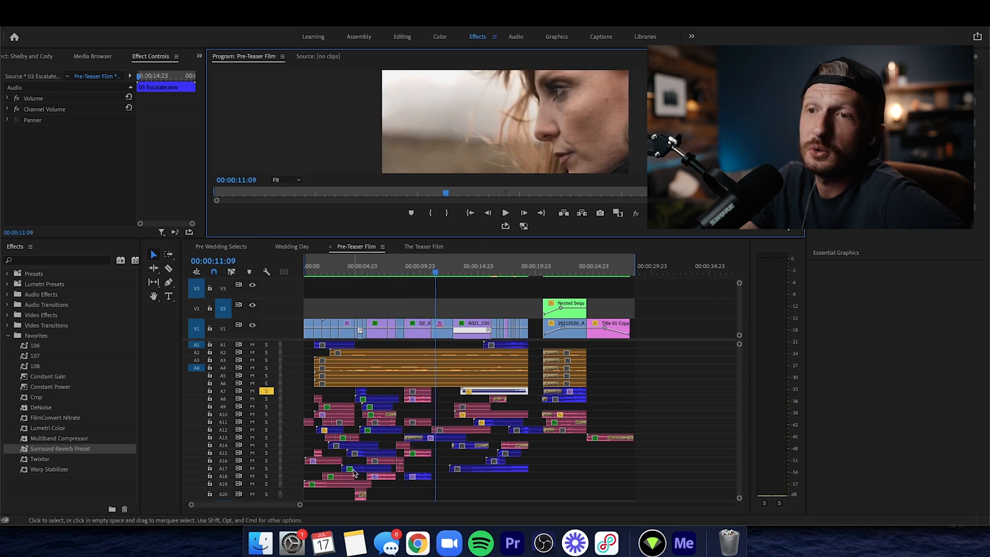
Select the LAVA and Escalate clips on A7 and the wind clips under the title section to examine them
click(415, 393)
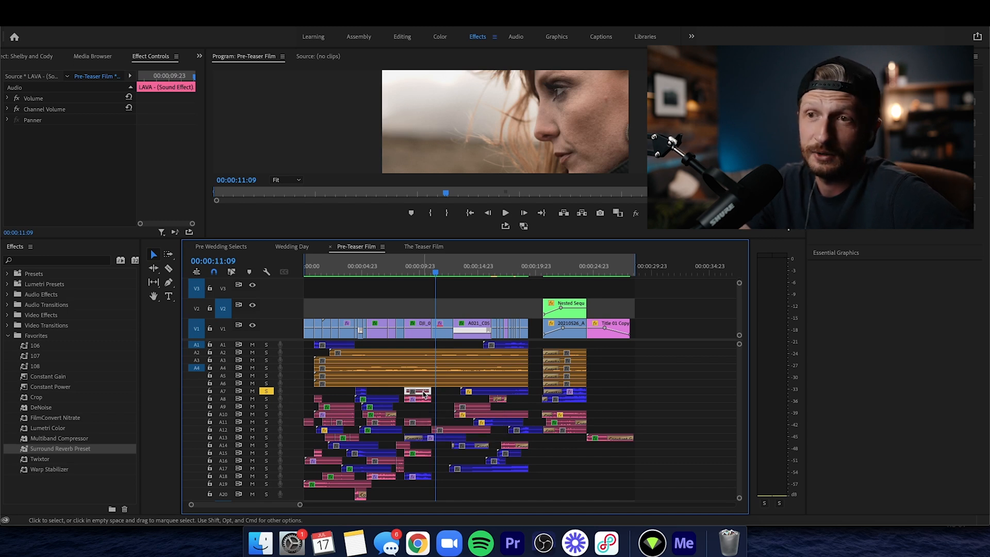
click(474, 392)
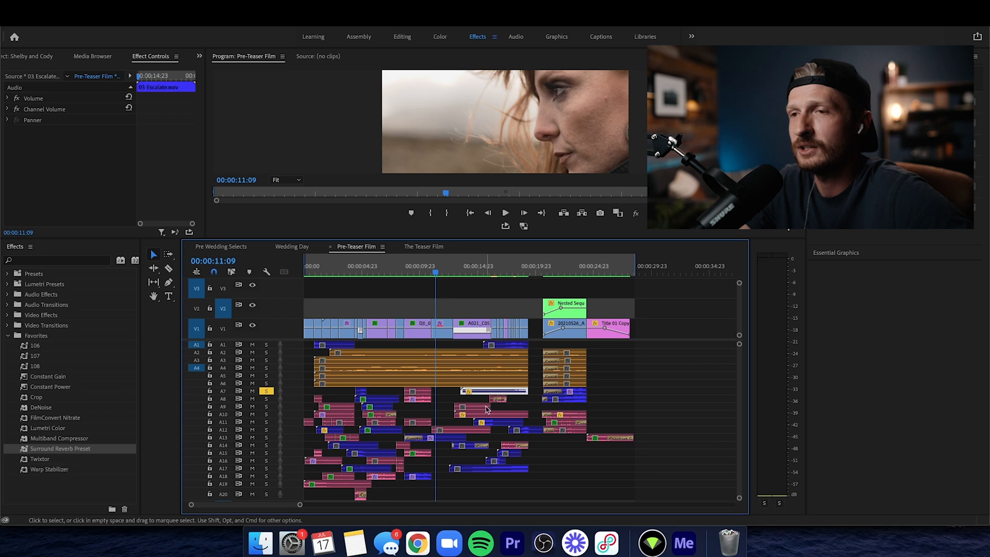
click(571, 428)
click(567, 415)
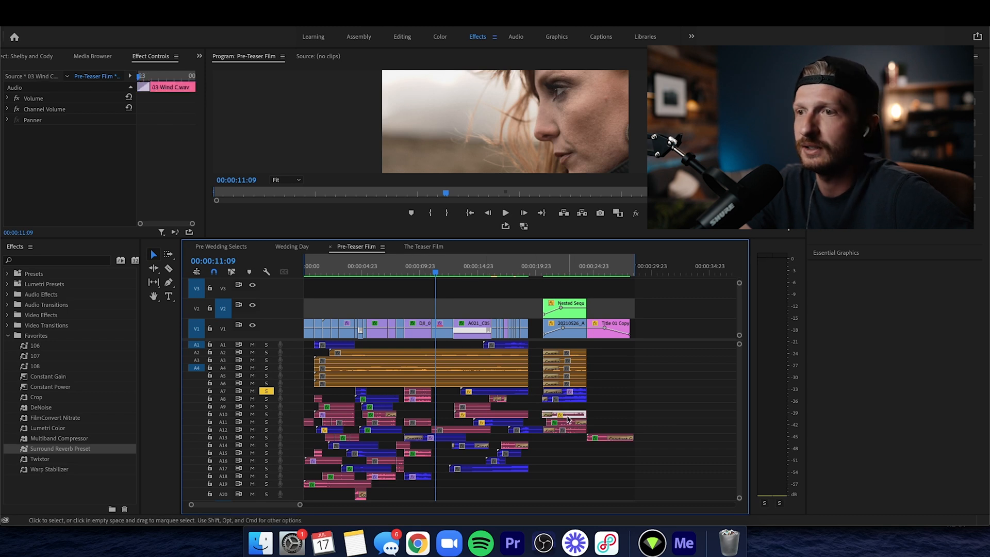
click(567, 423)
click(504, 414)
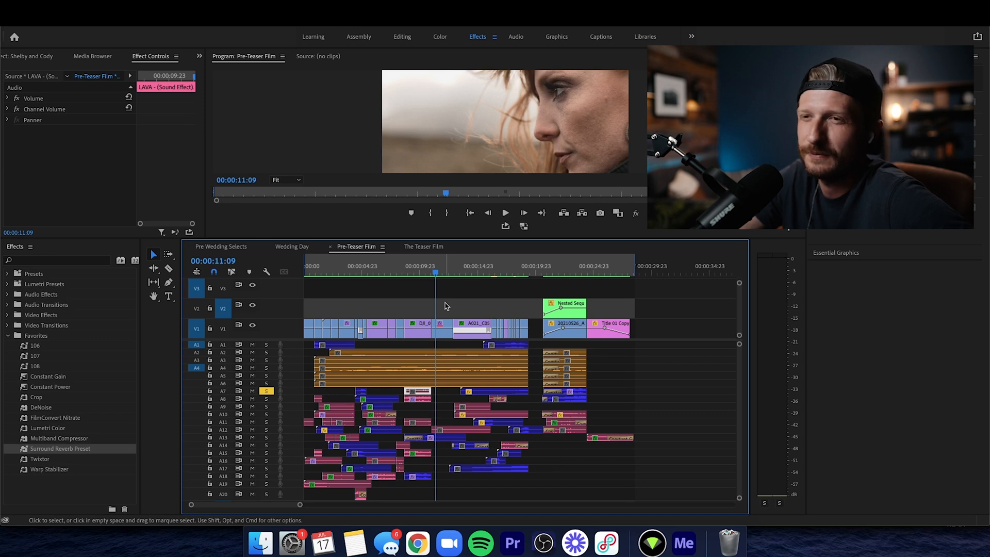
Move the playhead into the later part of A7's Escalate clip and play the soloed riser twice
drag(408, 272, 510, 272)
click(506, 212)
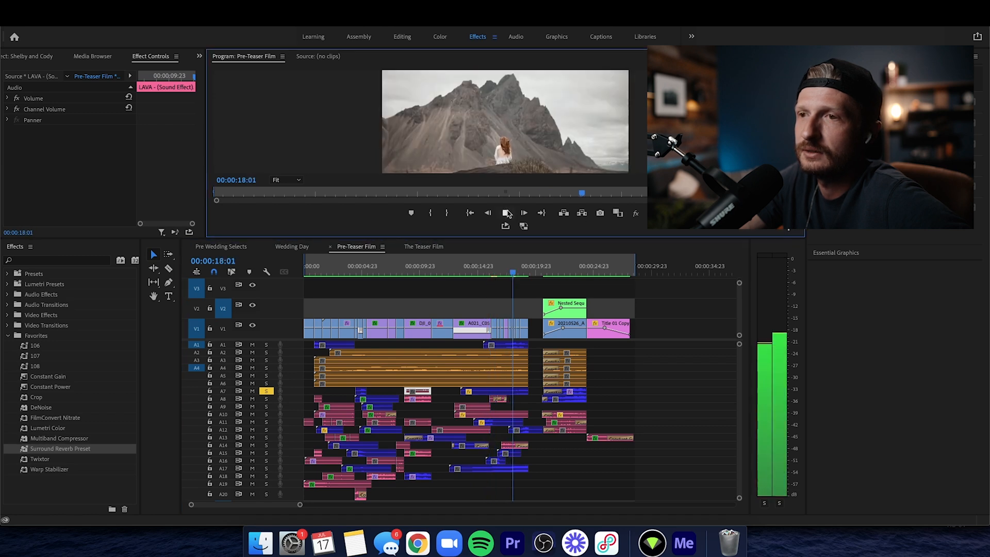
click(506, 213)
click(500, 272)
click(507, 213)
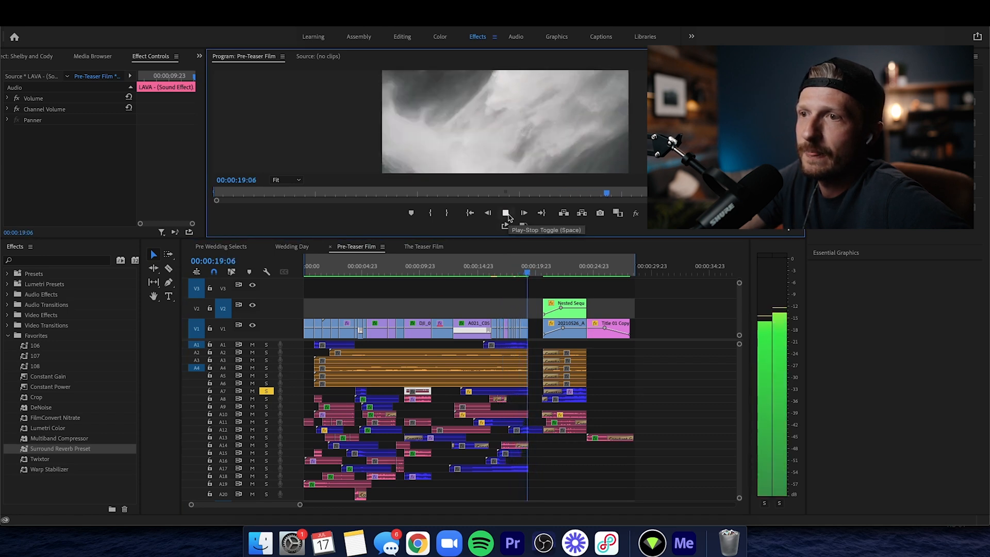
Play the soloed A7 track through the title section up to 00:00:24:04 and select the nested title sequence on V2
click(506, 213)
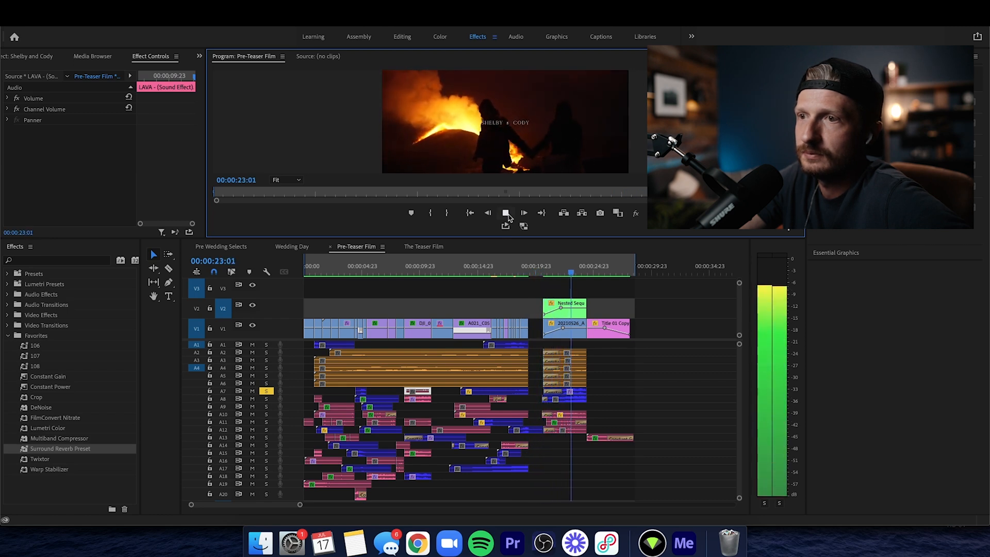
click(507, 213)
click(558, 324)
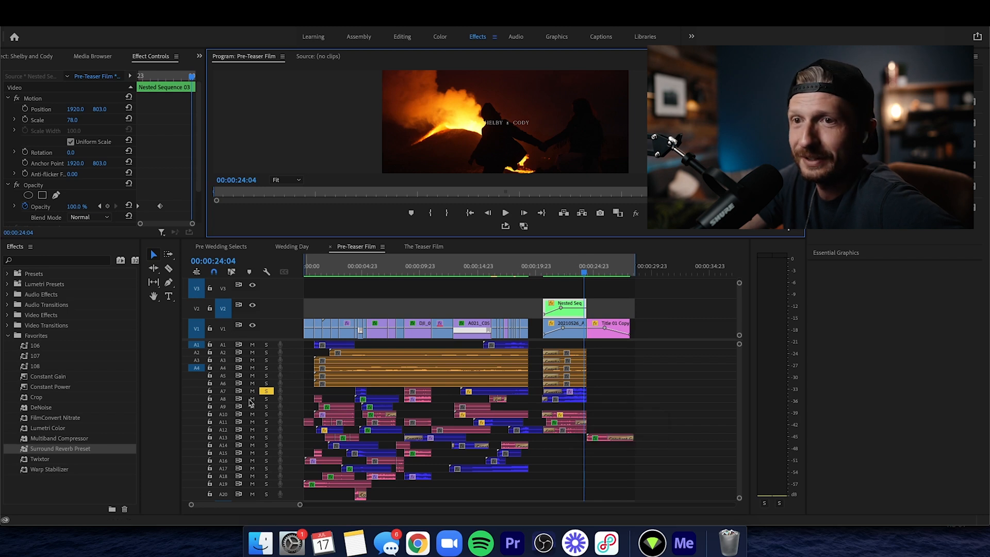
Solo A8 alongside A7, select their clips under the title section and play both from 00:00:20:11 to 00:00:24:21
click(266, 399)
click(541, 266)
mouse_move(597, 349)
mouse_down()
mouse_move(567, 394)
mouse_move(616, 344)
mouse_up()
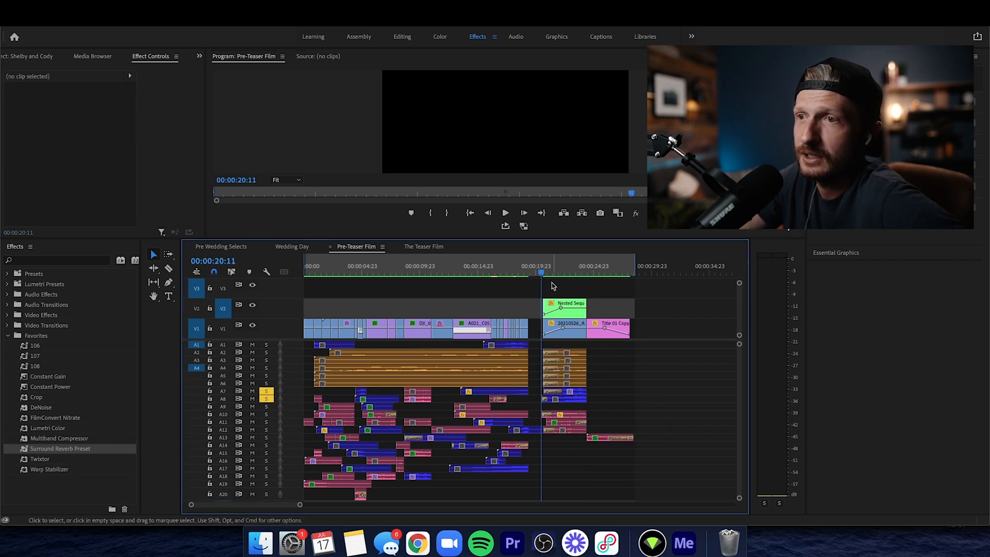
drag(601, 409, 543, 390)
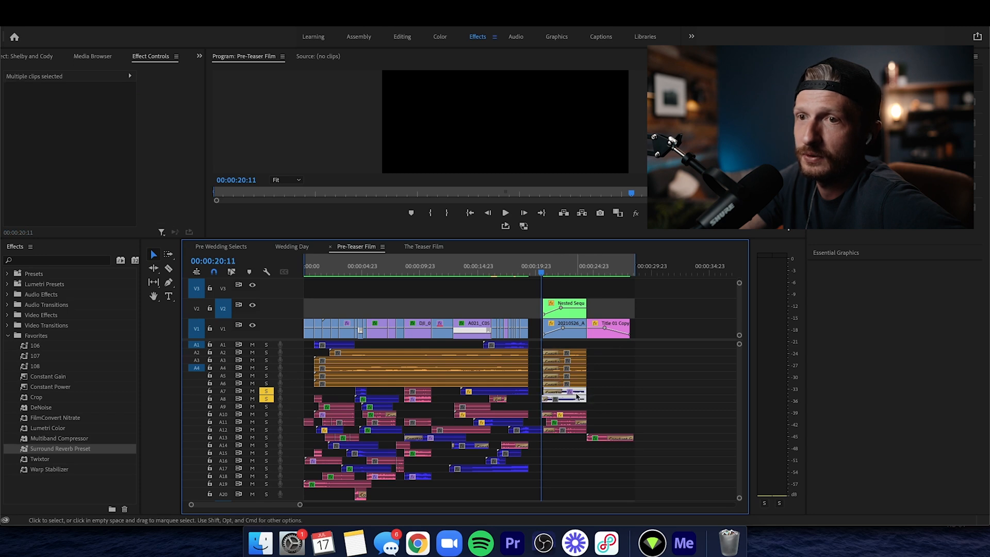
click(504, 213)
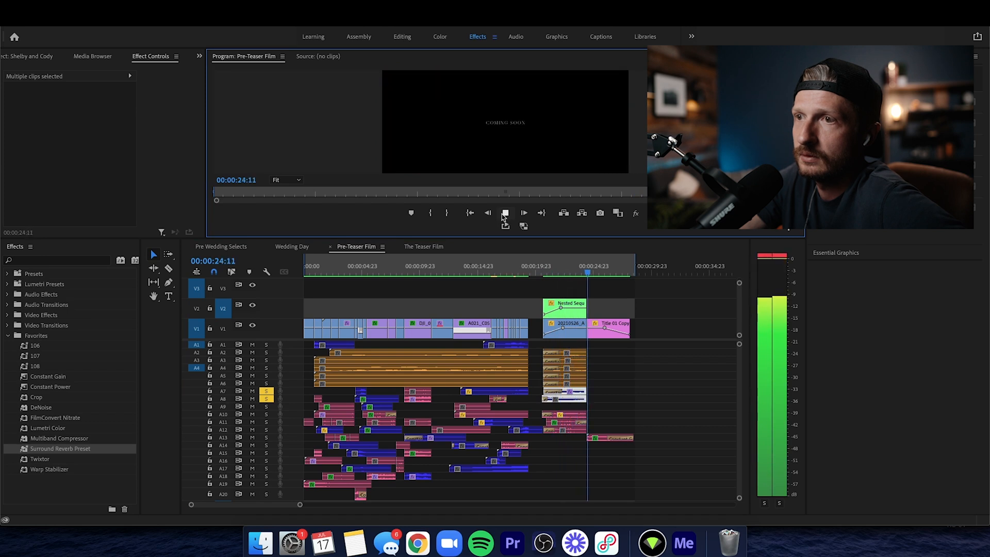
click(505, 213)
Inspect the 04 Deep Riser.wav clip on A8, moving the playhead to its end at 00:00:24:06
click(579, 392)
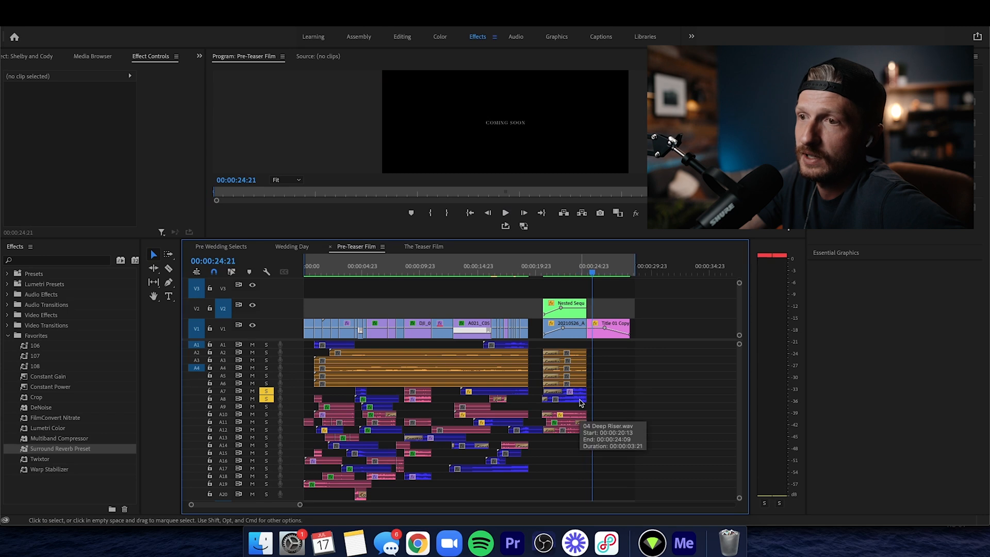
click(581, 401)
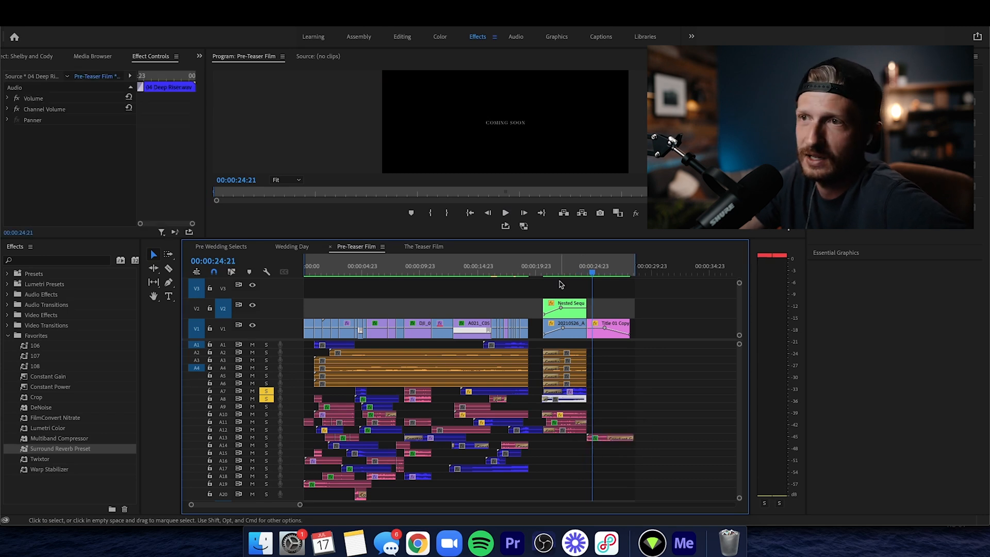
drag(570, 273, 587, 279)
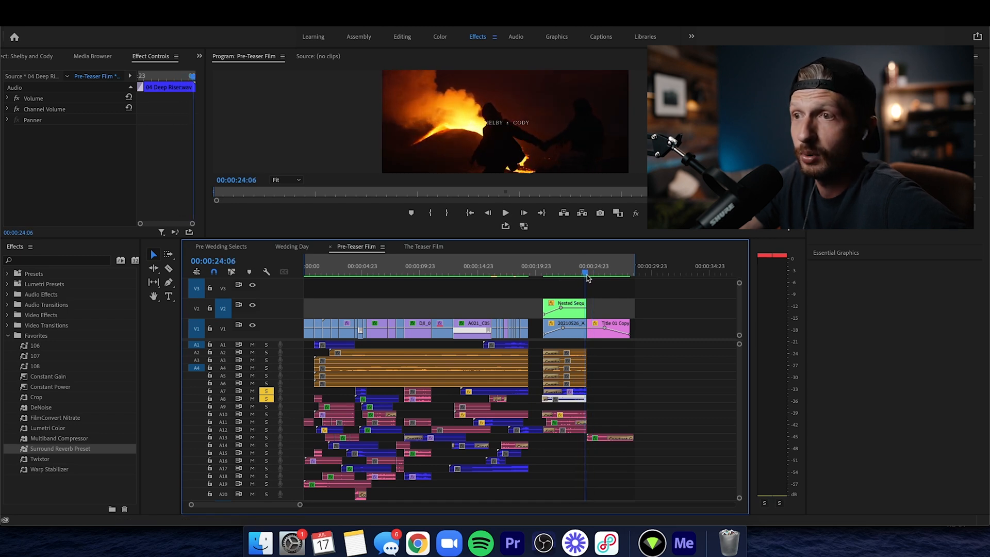
Clear the solo on A7 and play A8 alone from 00:00:00:14 to 00:00:02:04
key(Home)
click(266, 391)
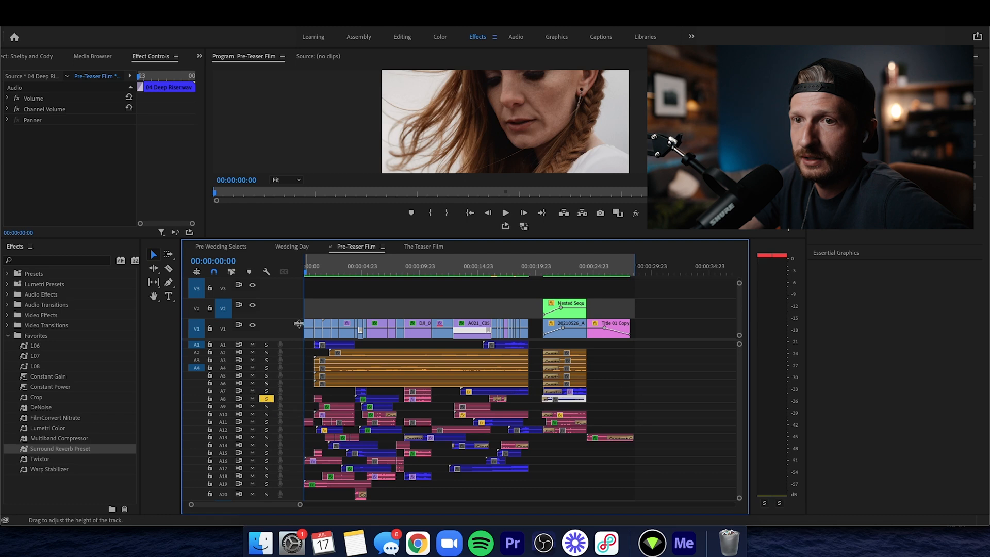
click(309, 272)
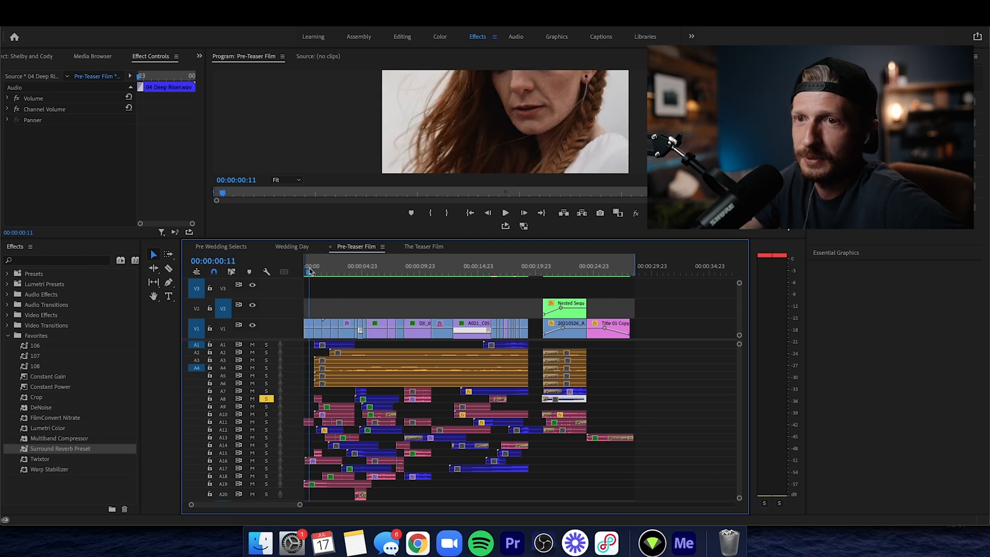
drag(310, 272, 313, 266)
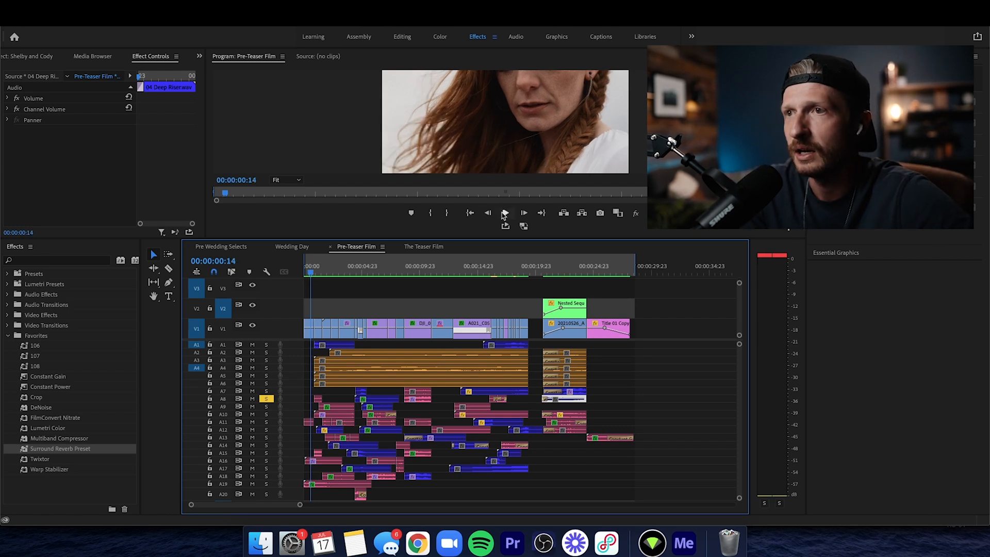
click(505, 213)
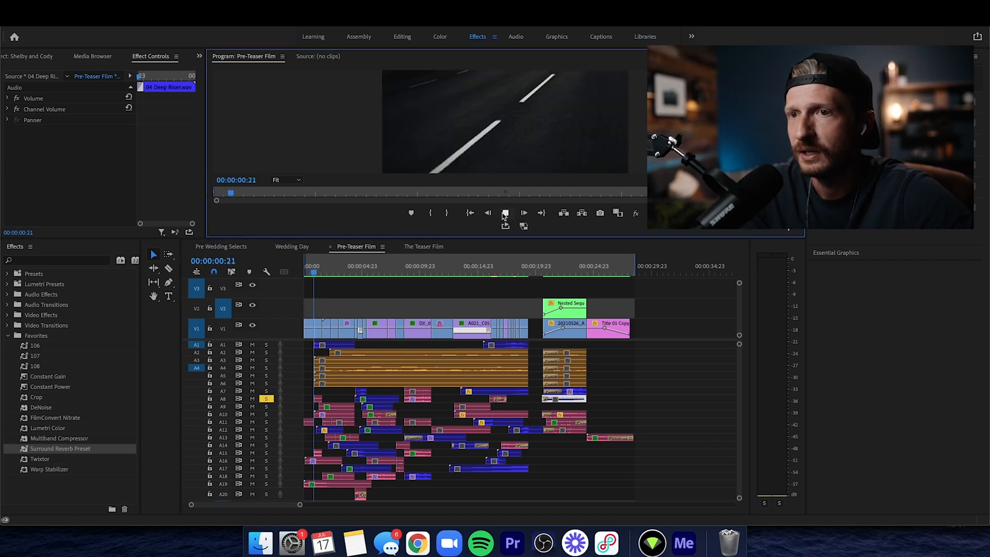
click(505, 214)
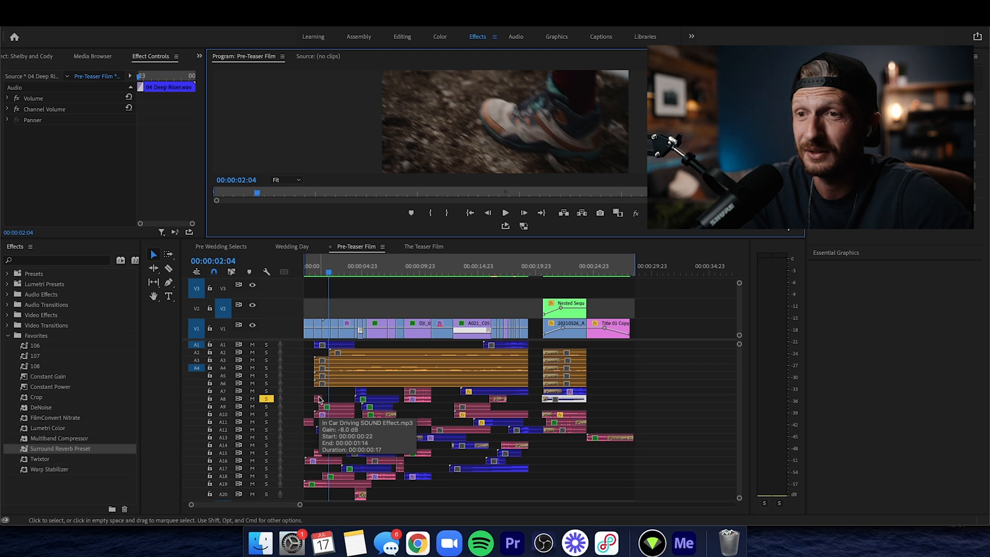
Play the soloed A8 effects over the lava footage and move the playhead to the woman's close-up at 00:00:11:14
drag(319, 274, 356, 271)
click(504, 214)
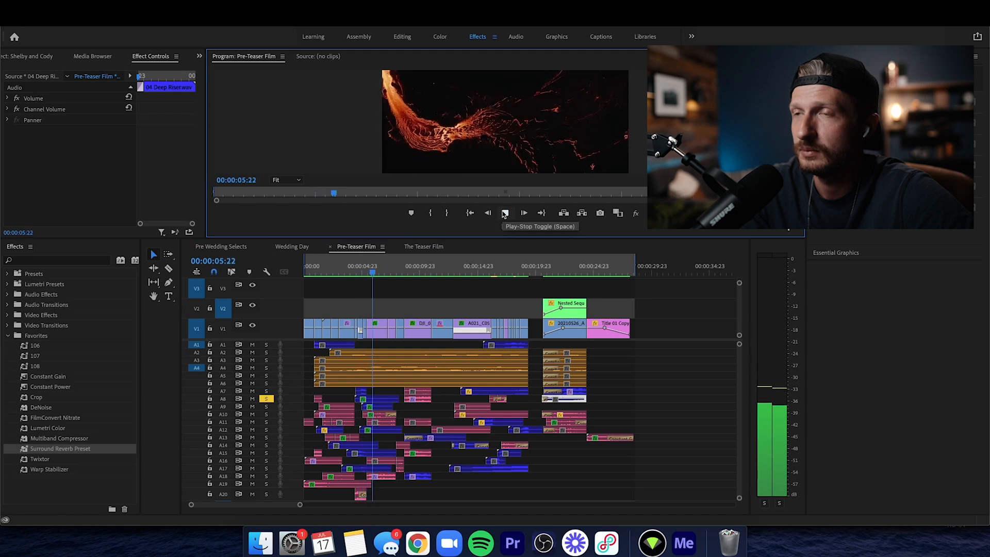
click(504, 213)
click(403, 271)
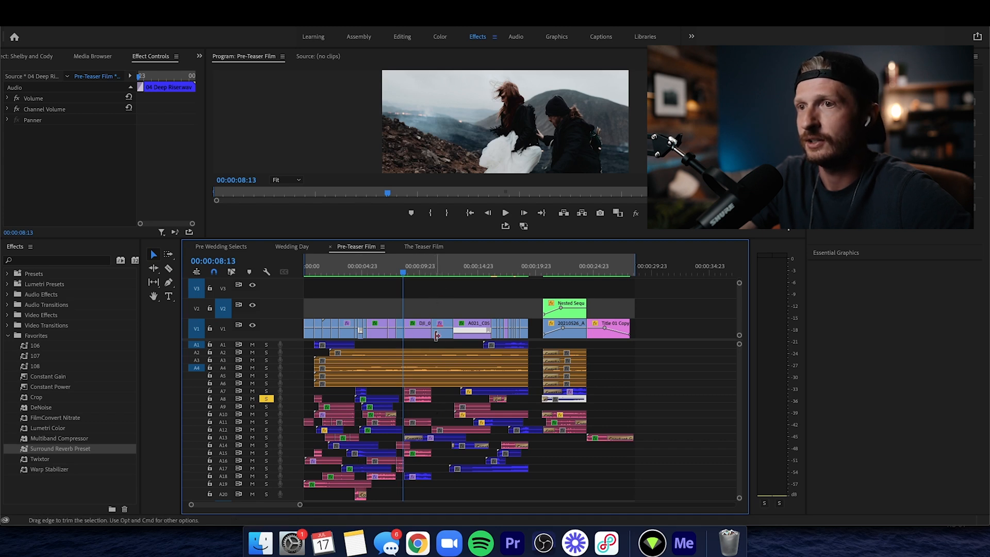
click(438, 267)
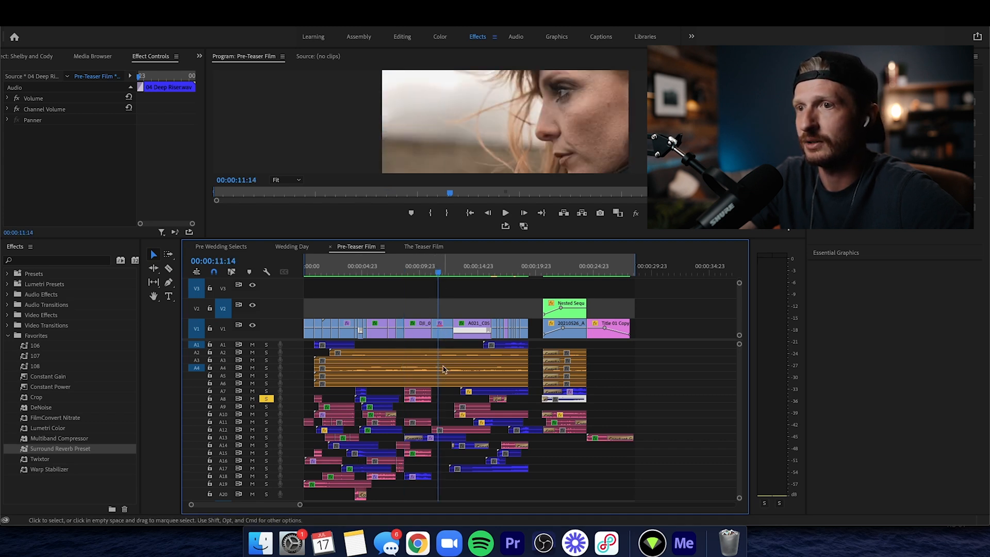
Select 01 Bright Winds.wav on A12 and 03 Heart Scape on A13, solo both tracks alongside A8 and play from 00:00:11:01
click(446, 430)
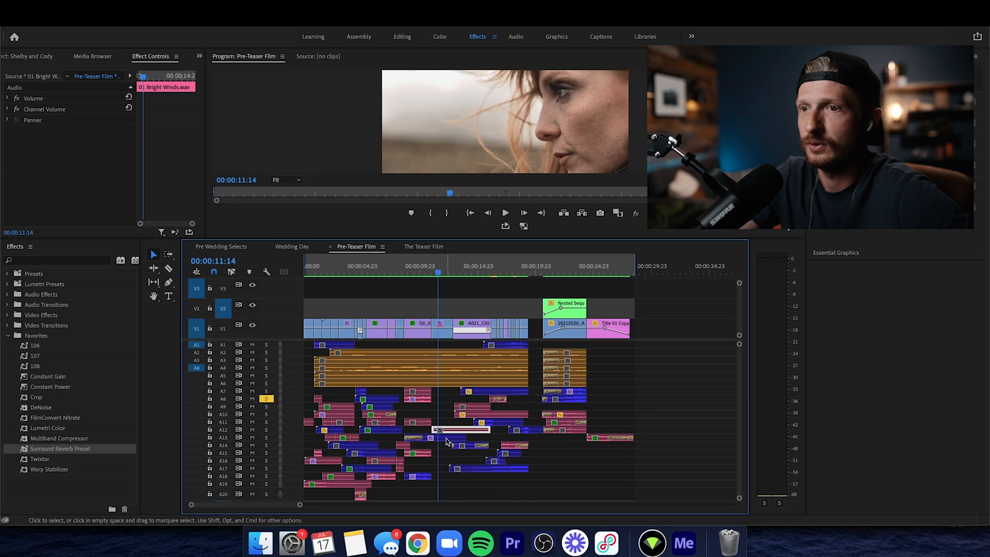
click(446, 441)
drag(439, 272, 433, 271)
click(266, 430)
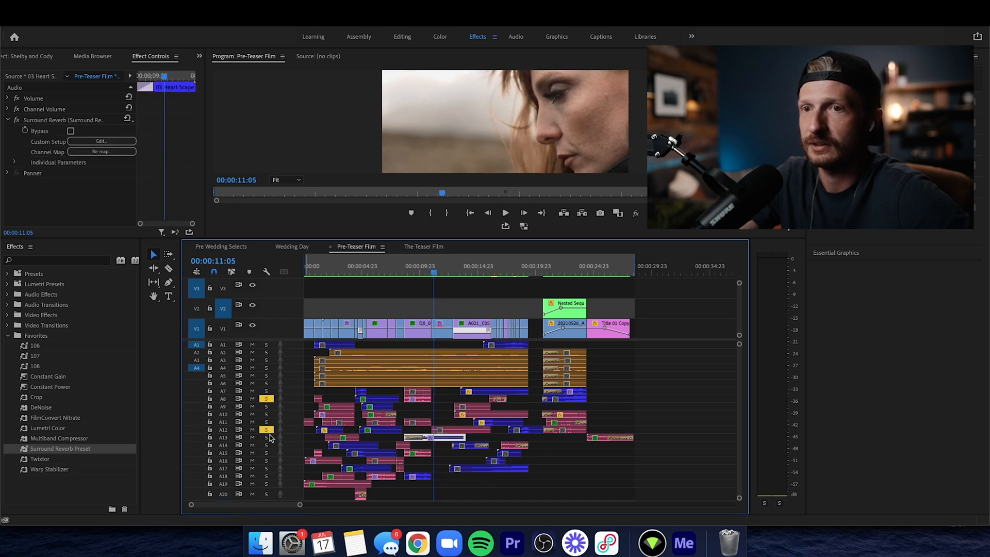
click(266, 437)
drag(433, 274, 432, 273)
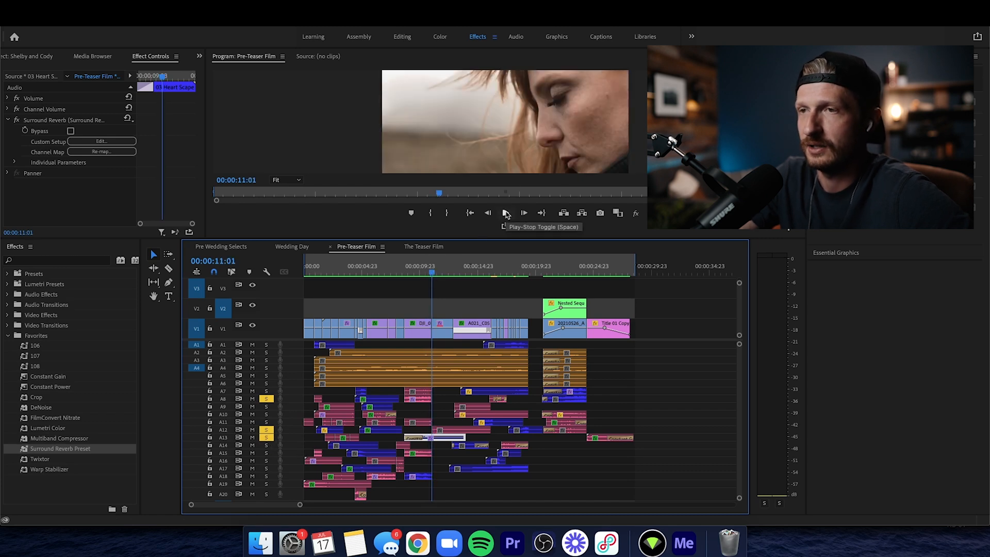
click(506, 212)
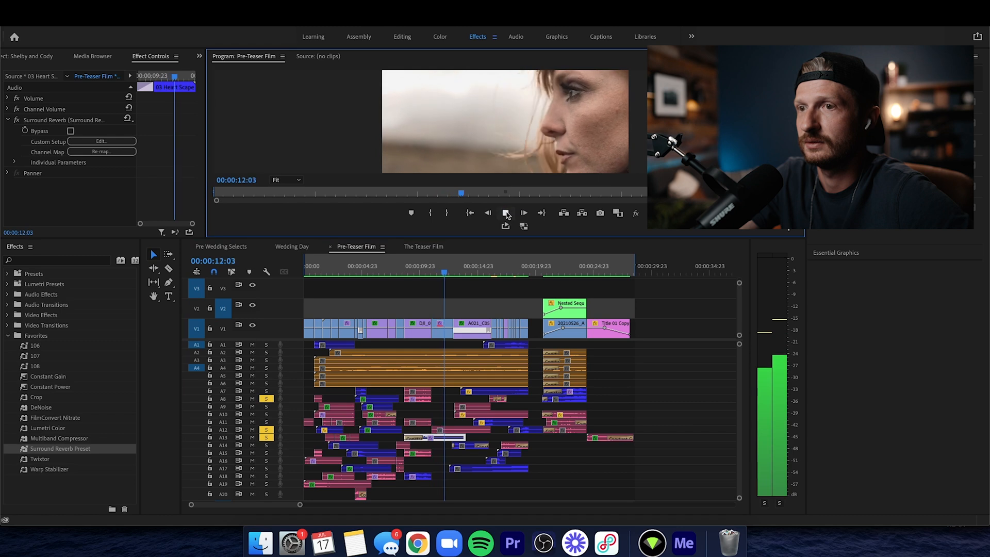
key(space)
Replay the soloed A8, A12 and A13 effects across the lava-to-close-up cut, from 00:00:09:22 and again from 00:00:10:00
click(419, 270)
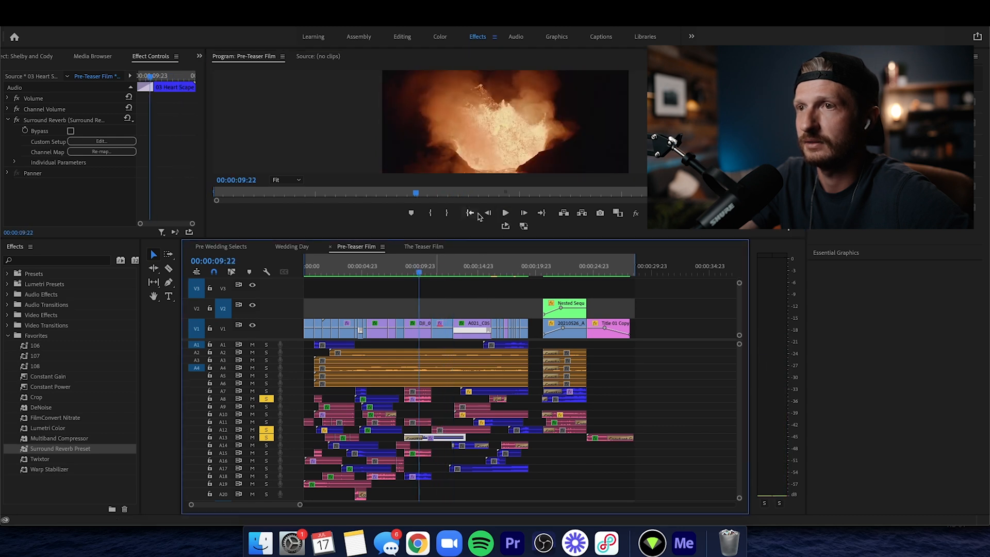
click(506, 212)
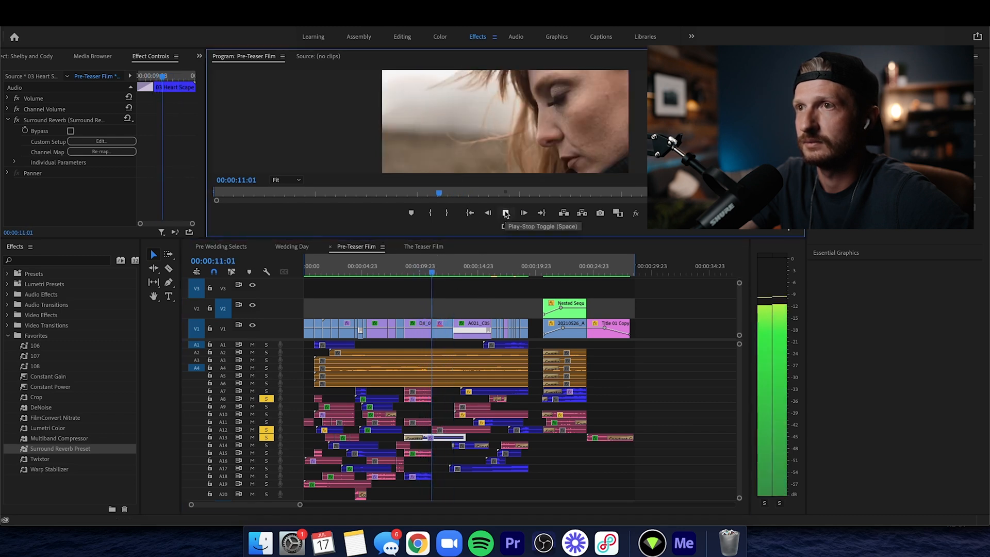
click(505, 213)
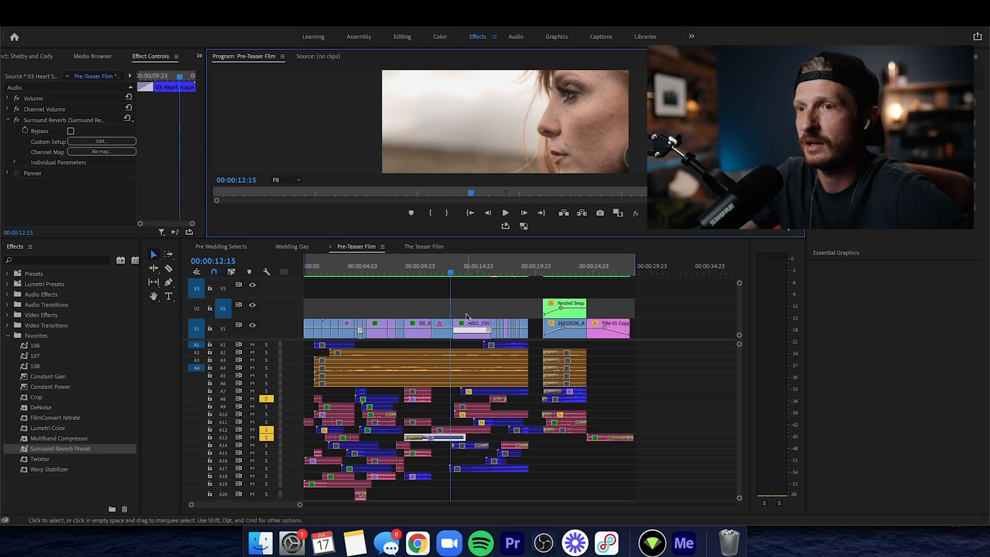
click(421, 272)
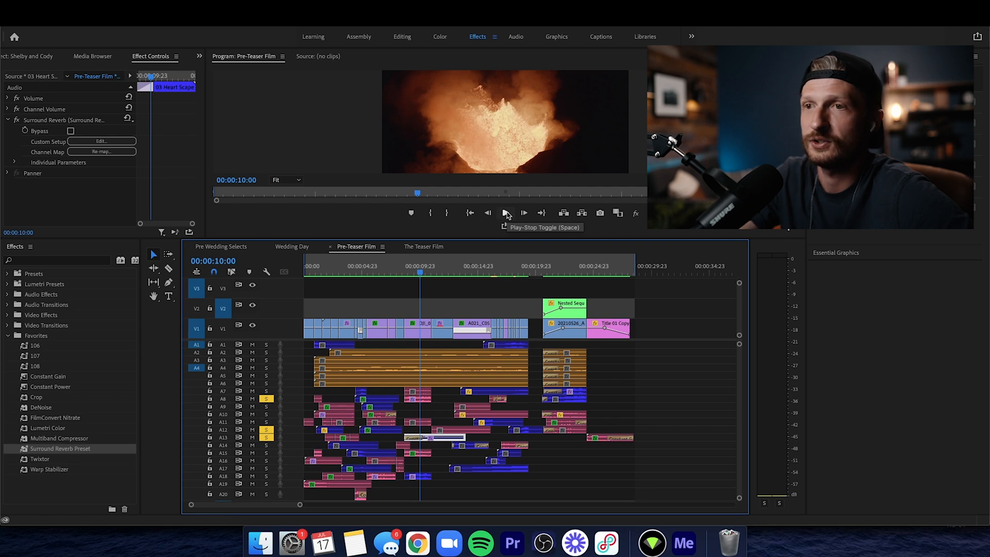
click(507, 213)
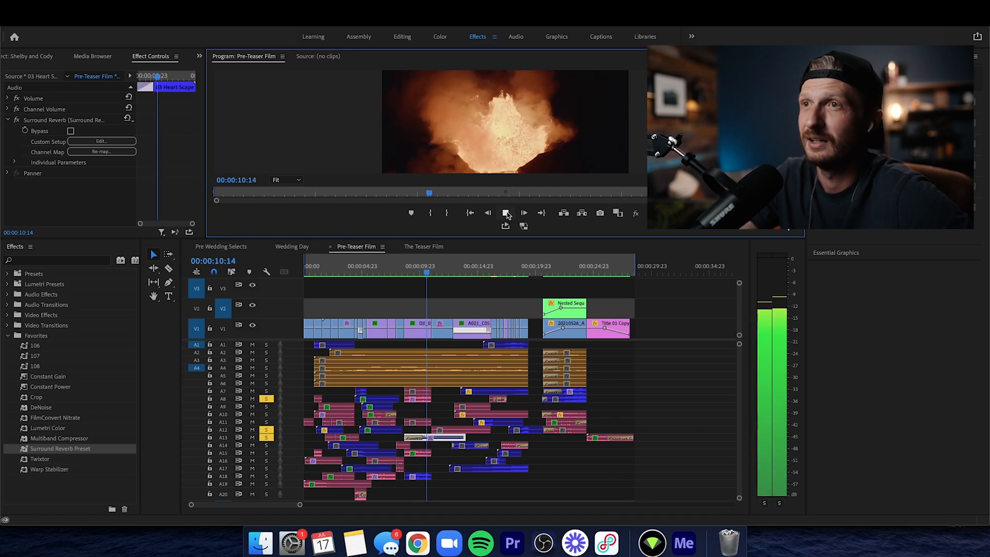
click(507, 214)
Clear all track solos, play the full mix from 00:00:08:12 and return the playhead to 00:00:10:18
click(404, 272)
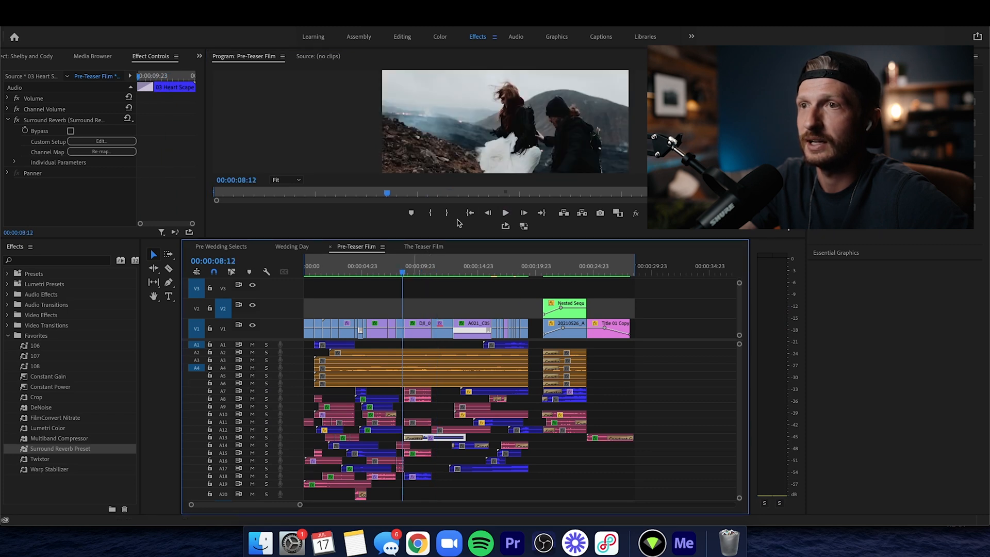
click(504, 214)
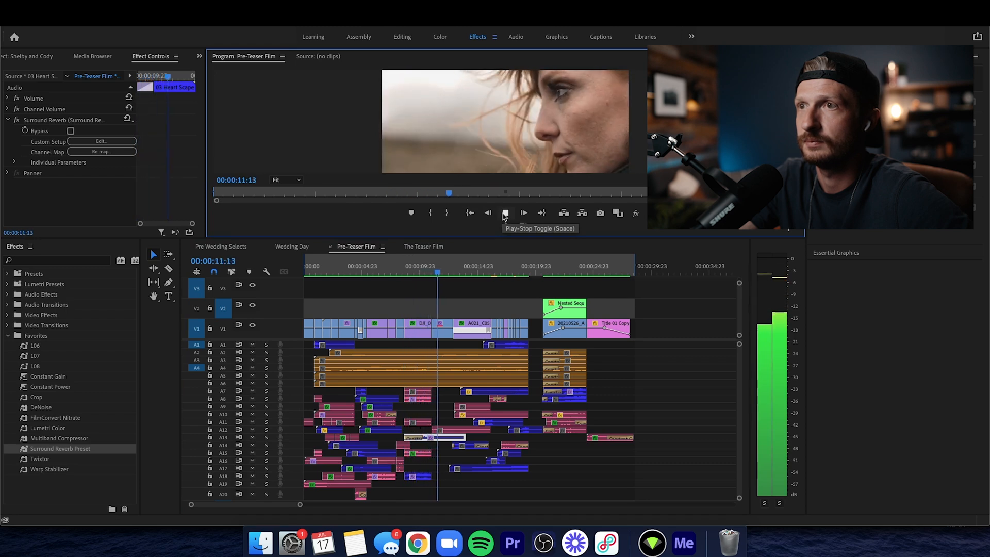
click(428, 271)
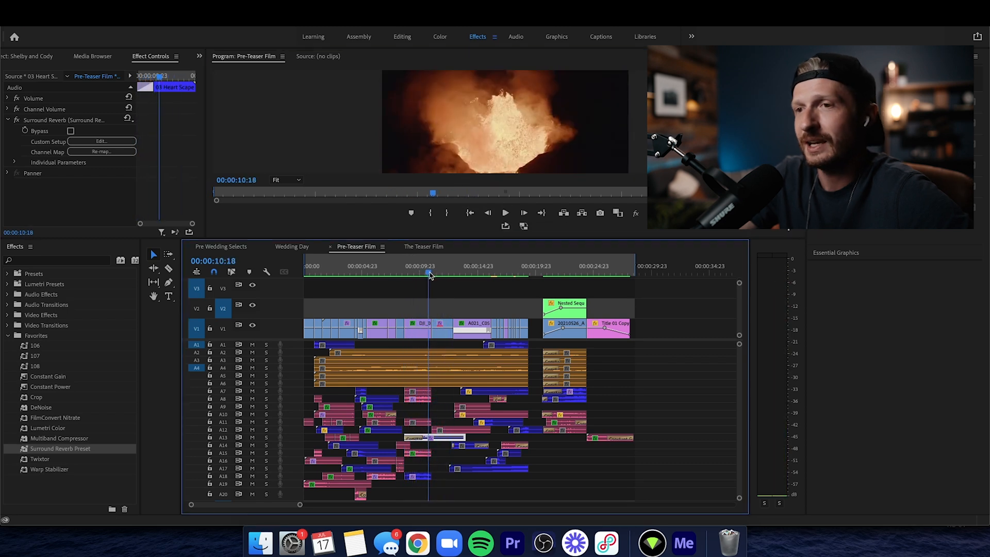
Examine the V1 clips on either side of the lava-to-close-up cut, leaving C6773.MP4 selected and the playhead at 00:00:10:09
click(439, 336)
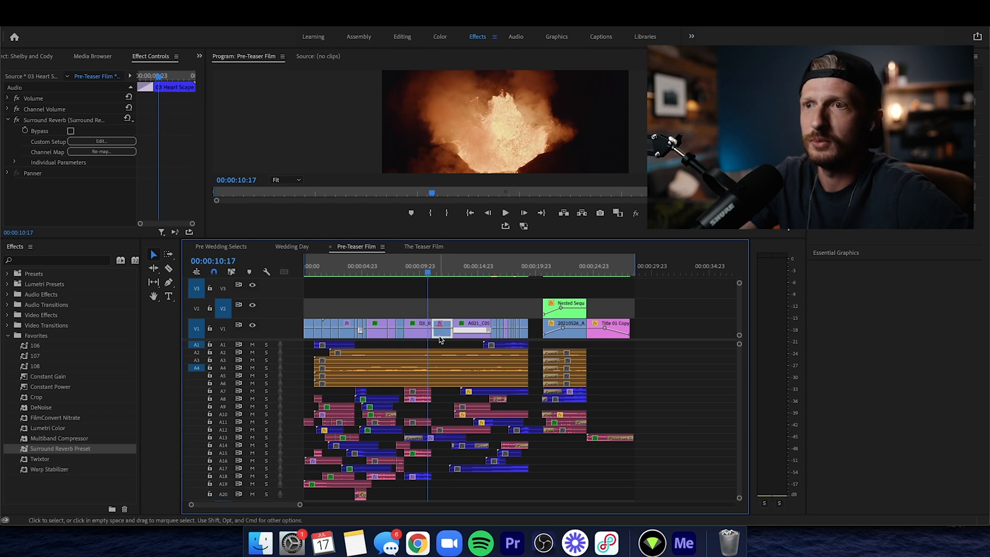
click(421, 337)
click(439, 338)
click(424, 273)
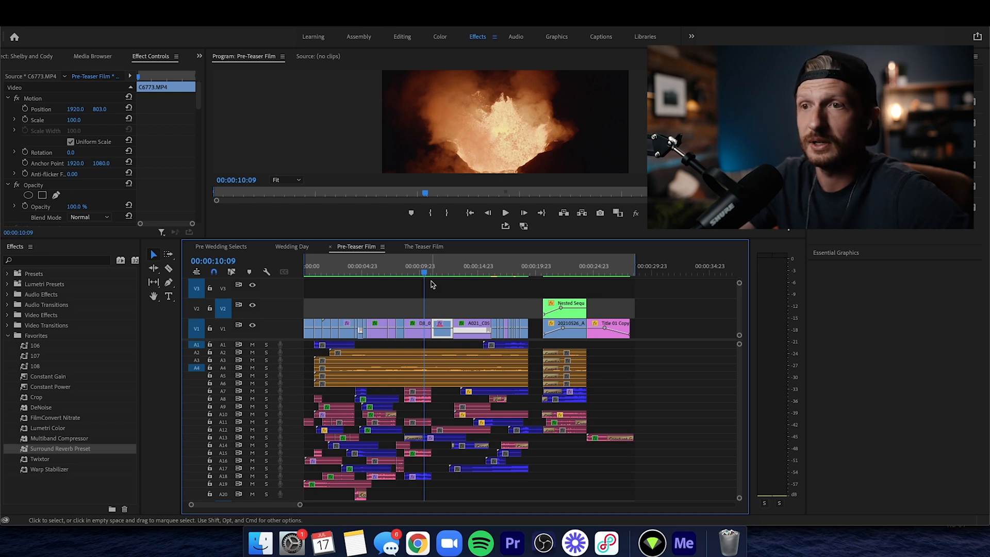
Scrub the film from its beginning to 00:00:08:10 and back to the start, leaving the playhead at 00:00:00:20
key(Home)
key(space)
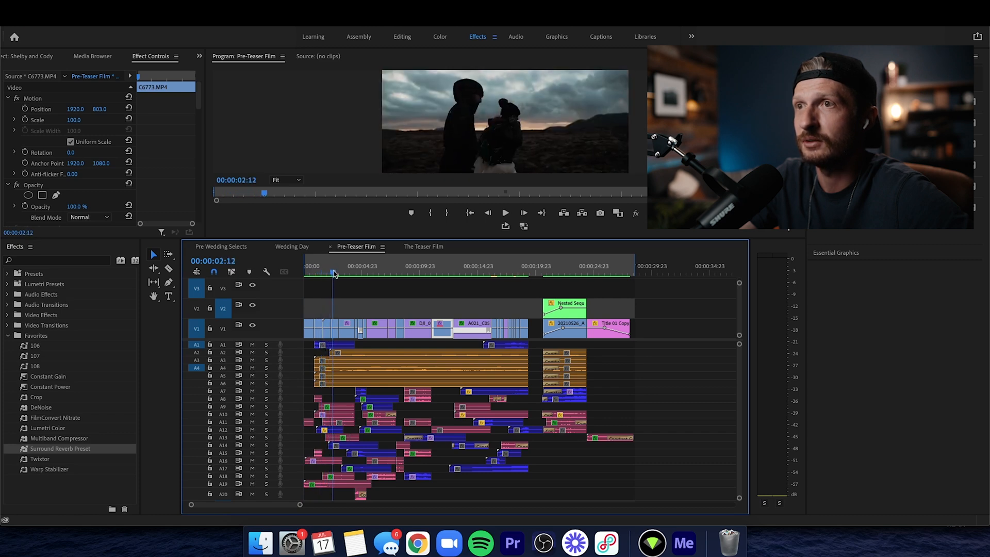
drag(352, 277, 403, 281)
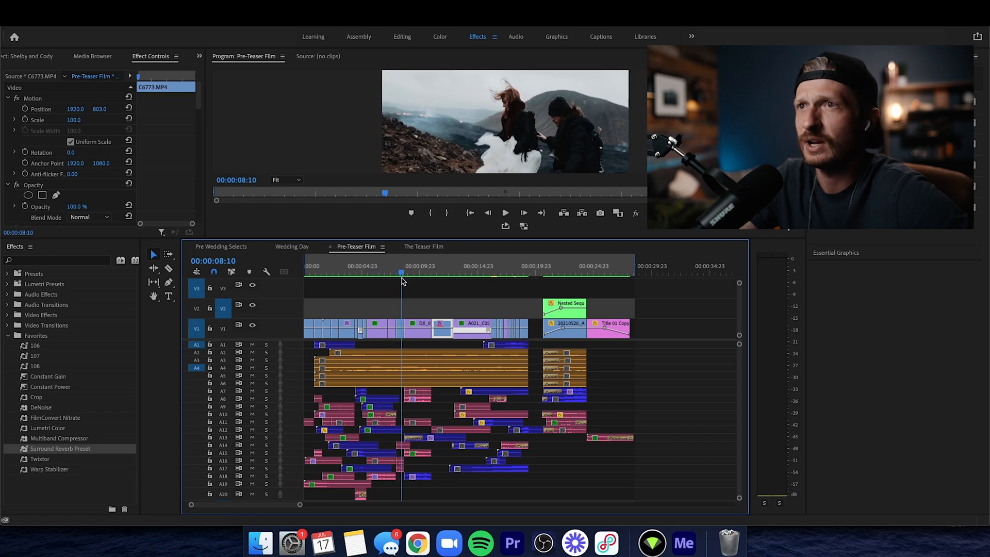
drag(402, 274, 293, 294)
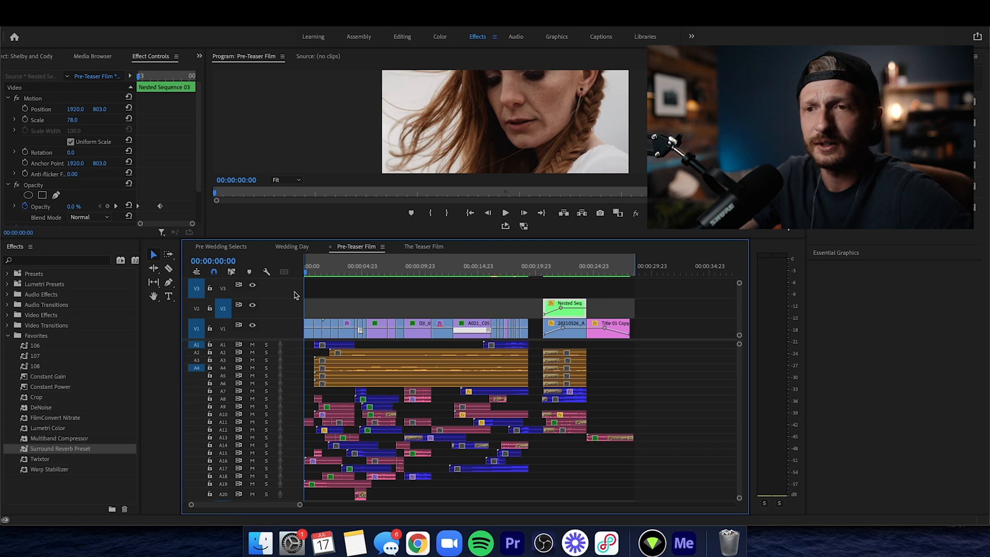
drag(301, 293, 313, 285)
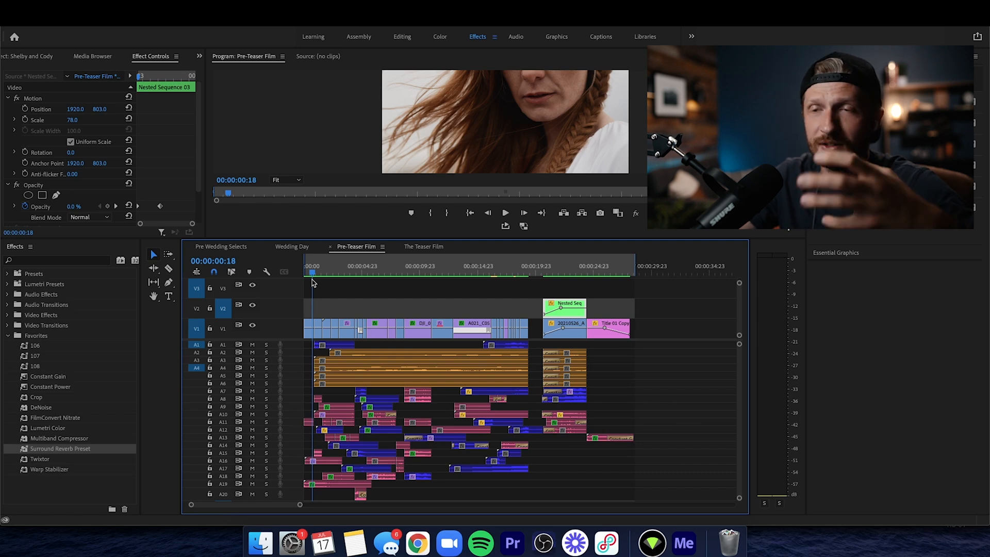
drag(312, 280, 312, 279)
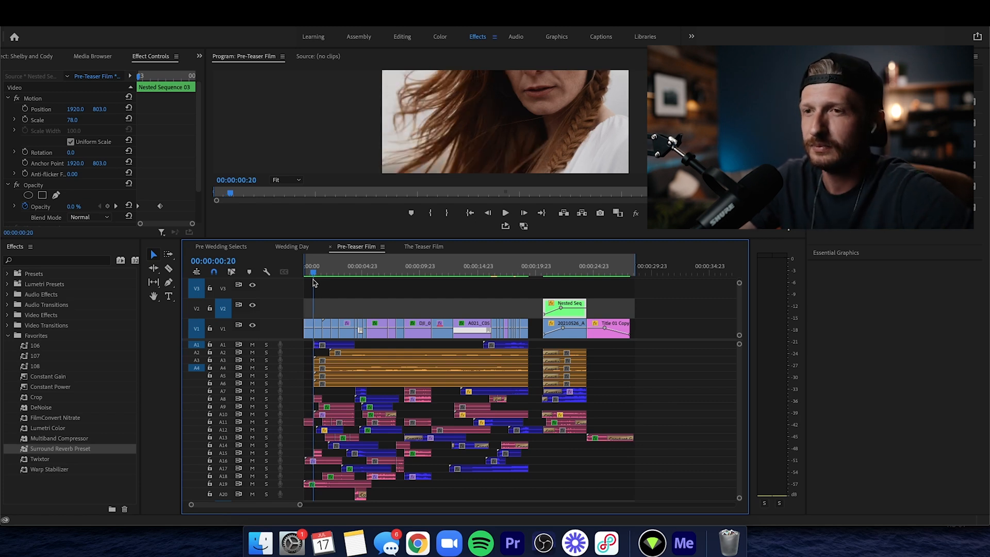
Select the 07 Accent.wav clip on A19 and scrub the film's opening frames, returning the playhead to 00:00:00:00
key(Home)
click(325, 484)
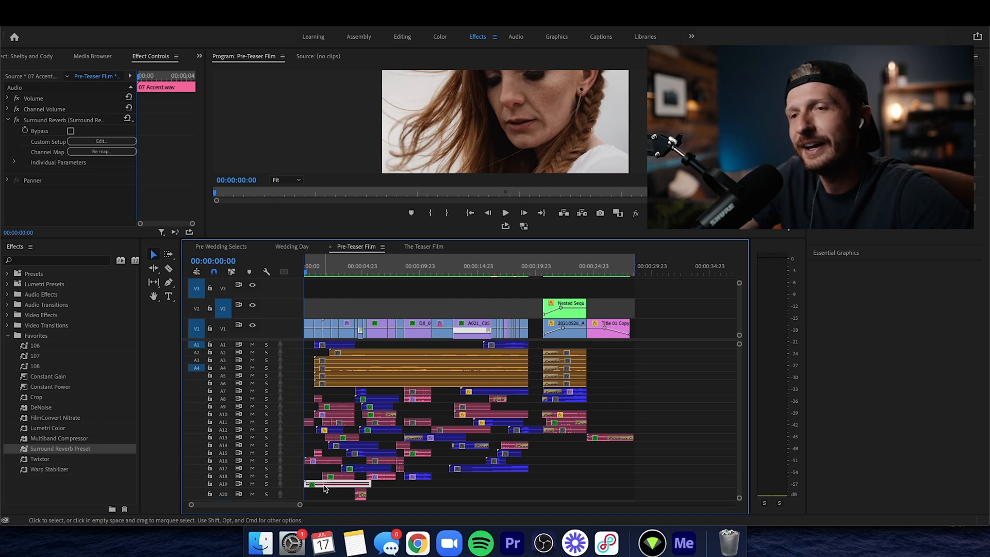
click(312, 272)
drag(313, 272, 307, 271)
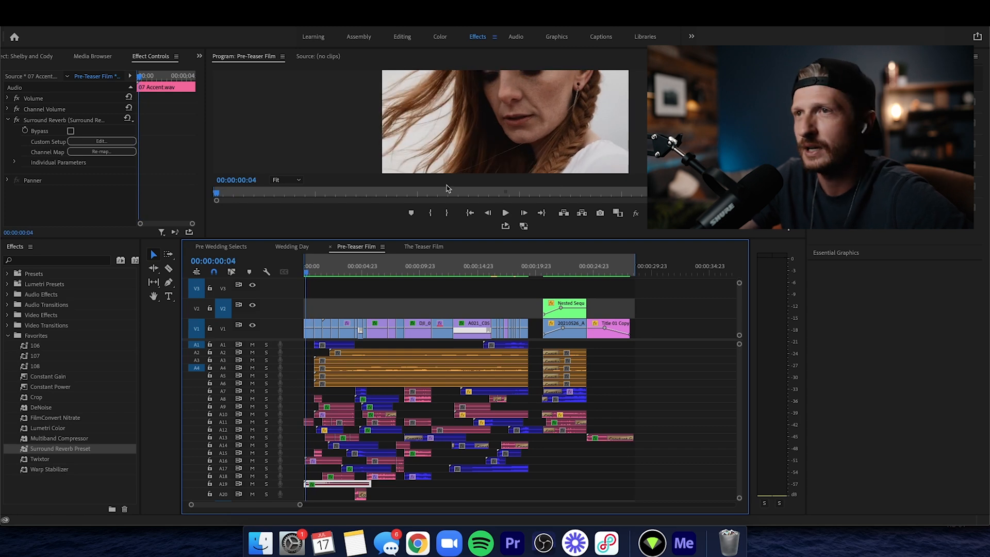
drag(308, 274, 304, 275)
Mute A19, play the opening from 00:00:00:00 without its accent, and return the playhead to the start
click(252, 484)
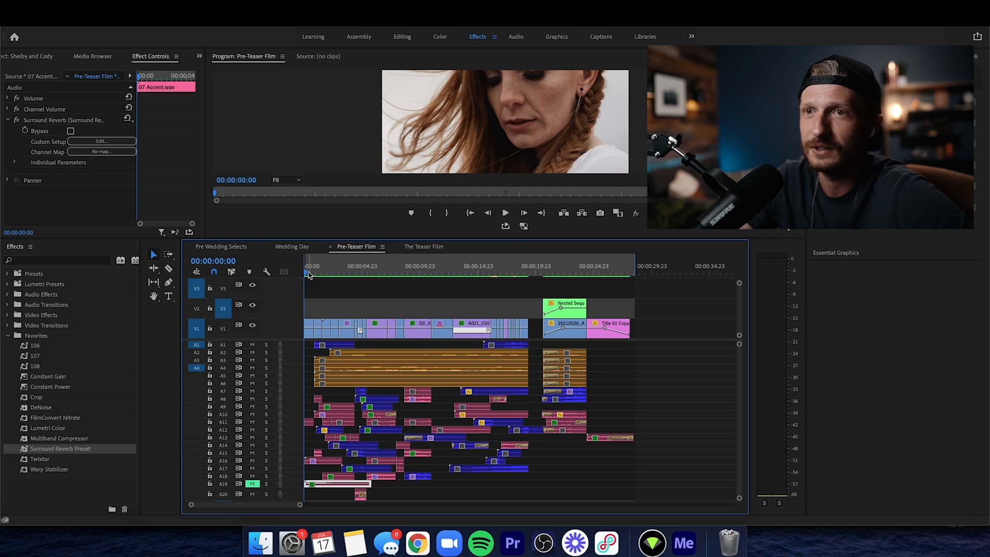
click(505, 214)
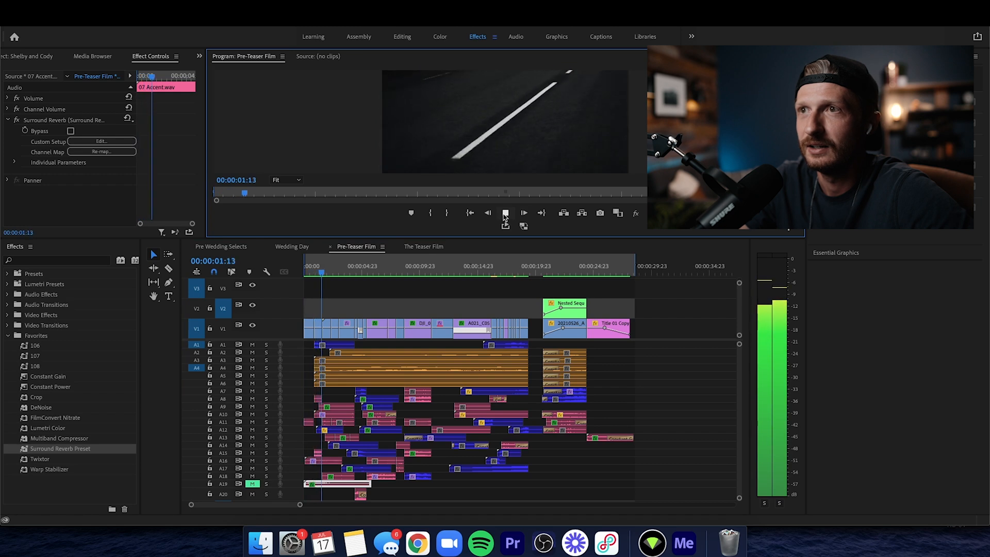
click(505, 214)
drag(326, 272, 244, 284)
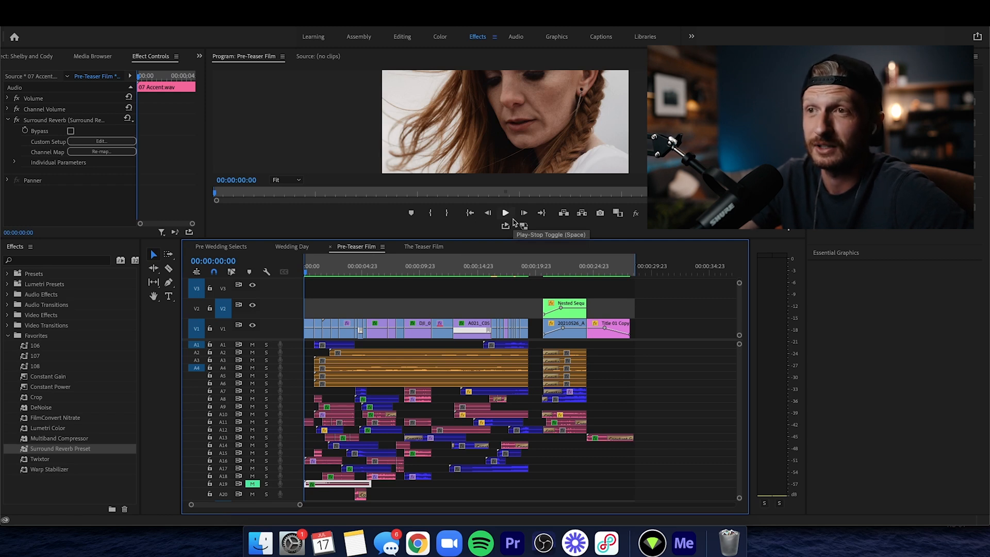
Unmute and solo A19, play the 07 Accent.wav clip alone over the opening, and return the playhead to 00:00:00:00
click(369, 457)
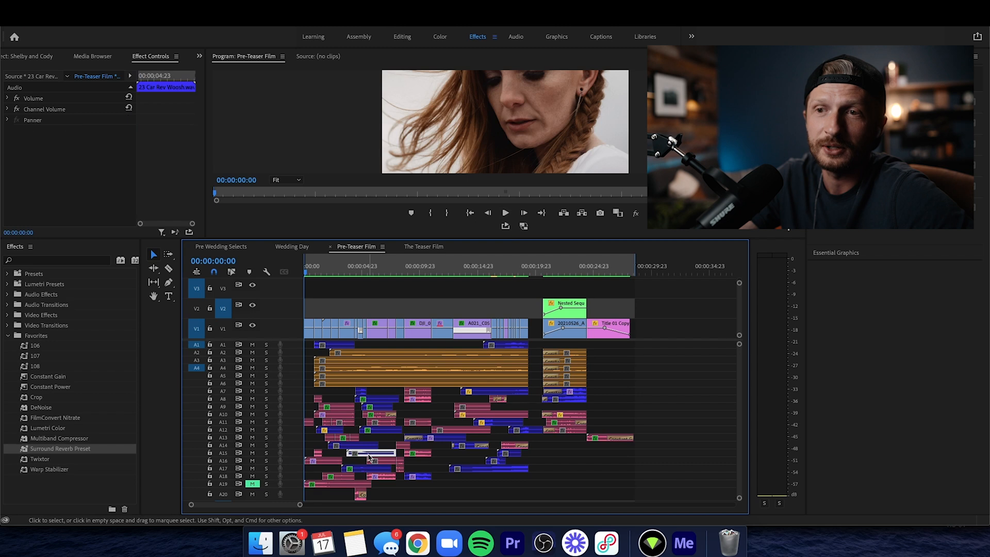
click(323, 485)
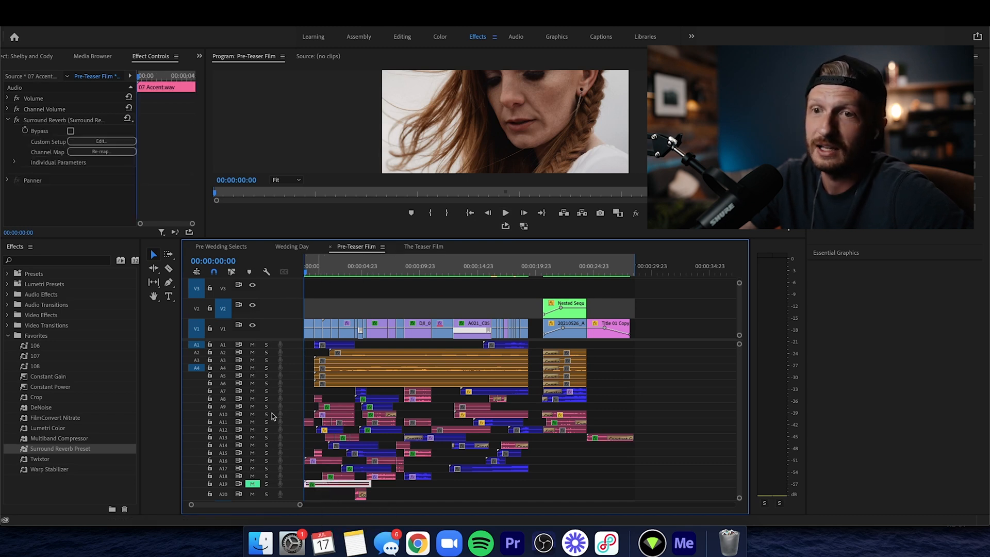
click(266, 483)
click(252, 484)
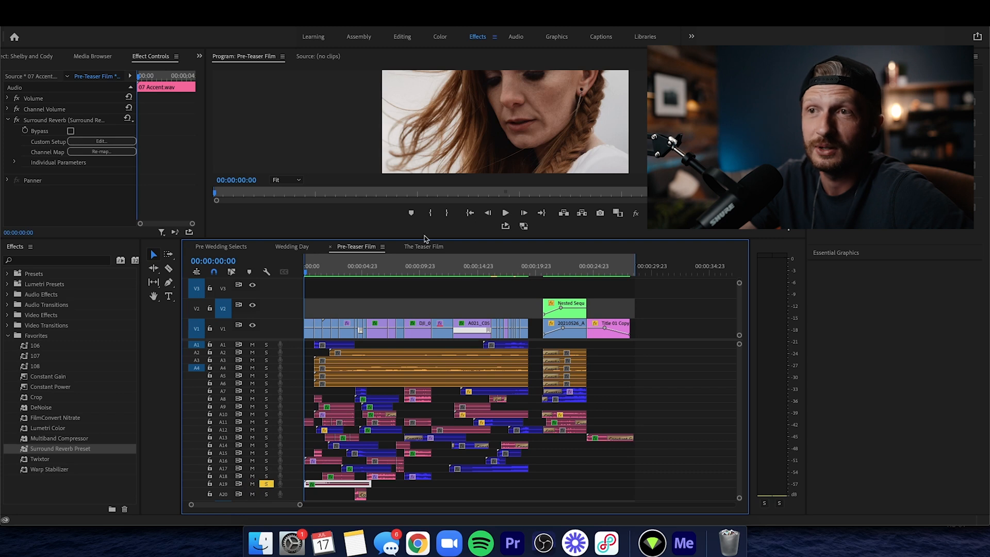
click(506, 213)
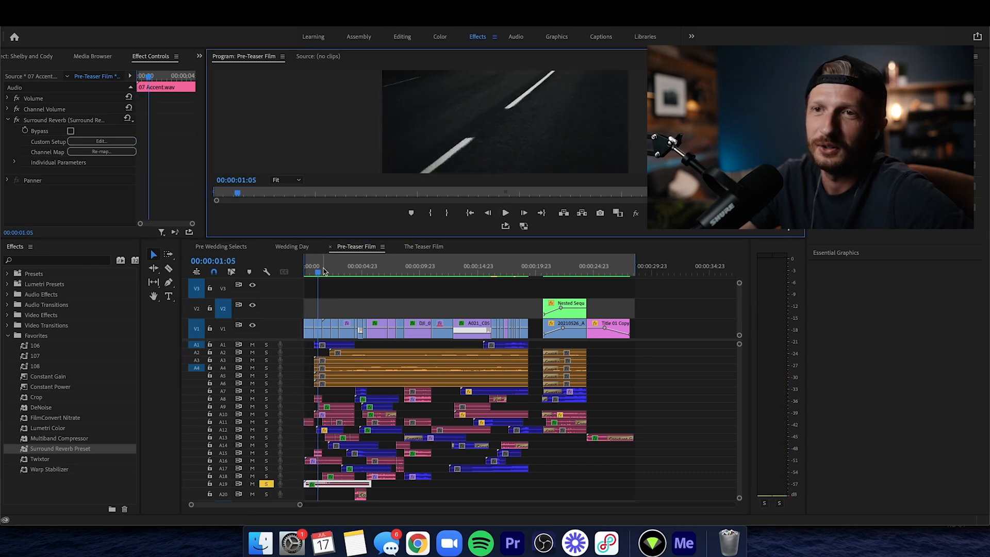
click(307, 274)
drag(306, 274, 303, 274)
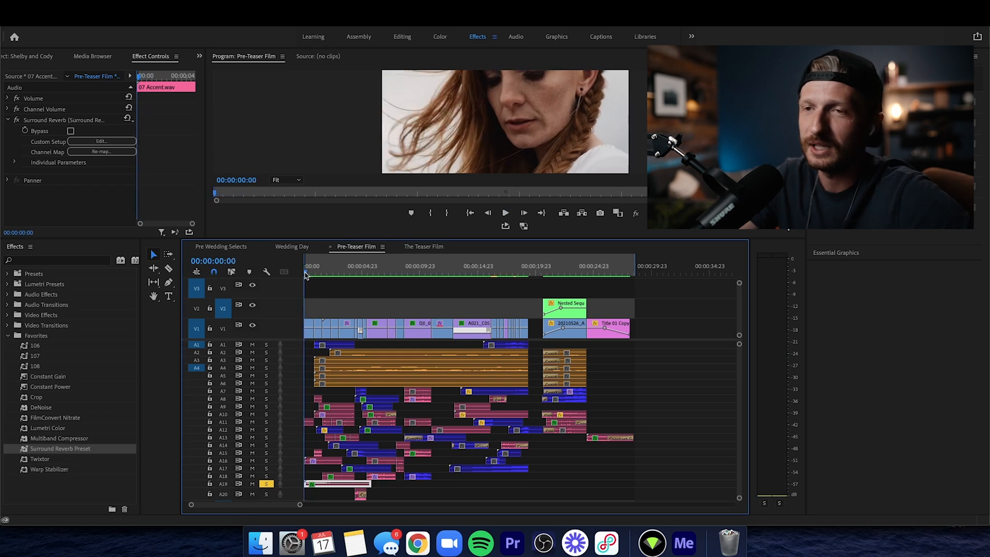
Restore the A19 solo and replay its accent from 00:00:00:00, stopping at 00:00:01:01
click(266, 483)
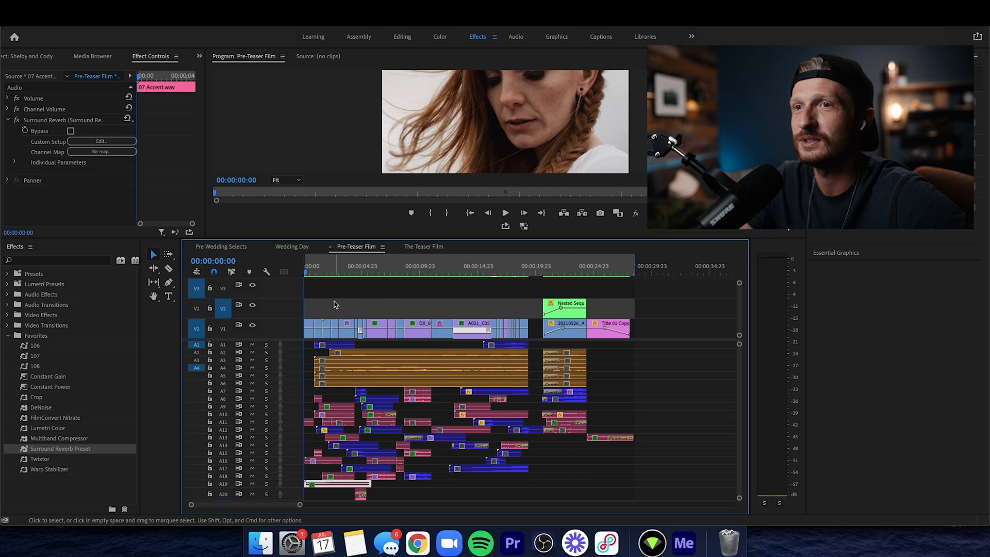
key(super+z)
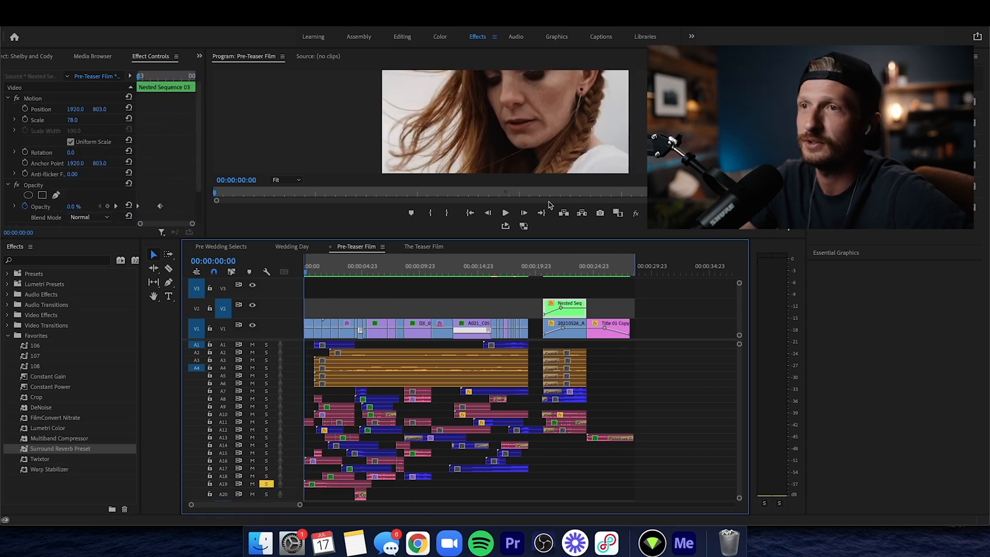
click(505, 214)
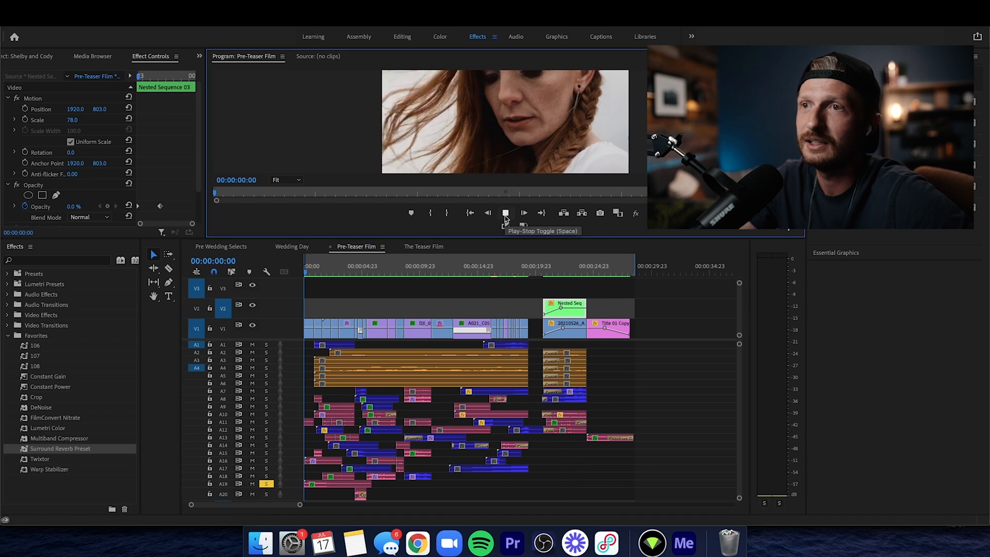
click(505, 215)
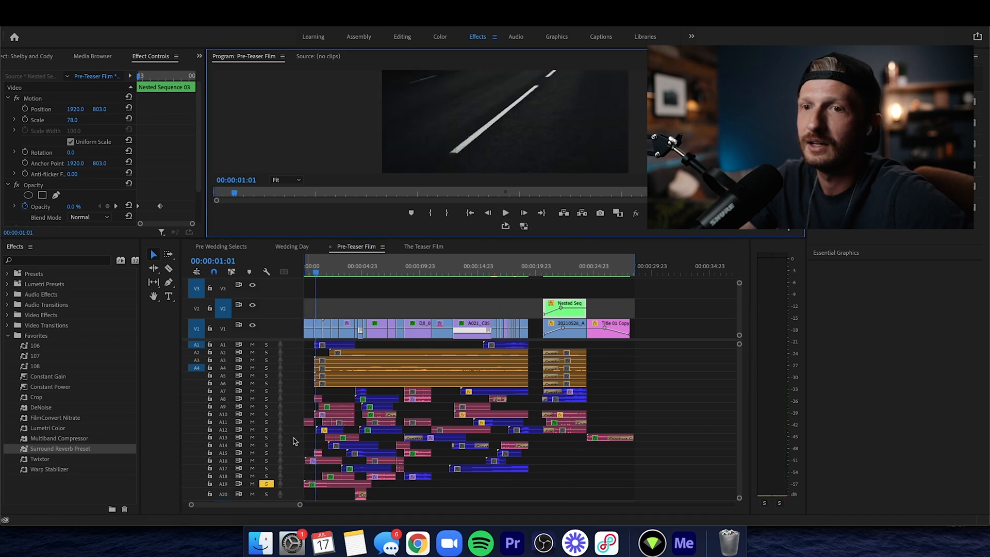
Clear the A19 solo and play the full mix of the film's ending from 00:00:23:03
click(266, 483)
click(572, 269)
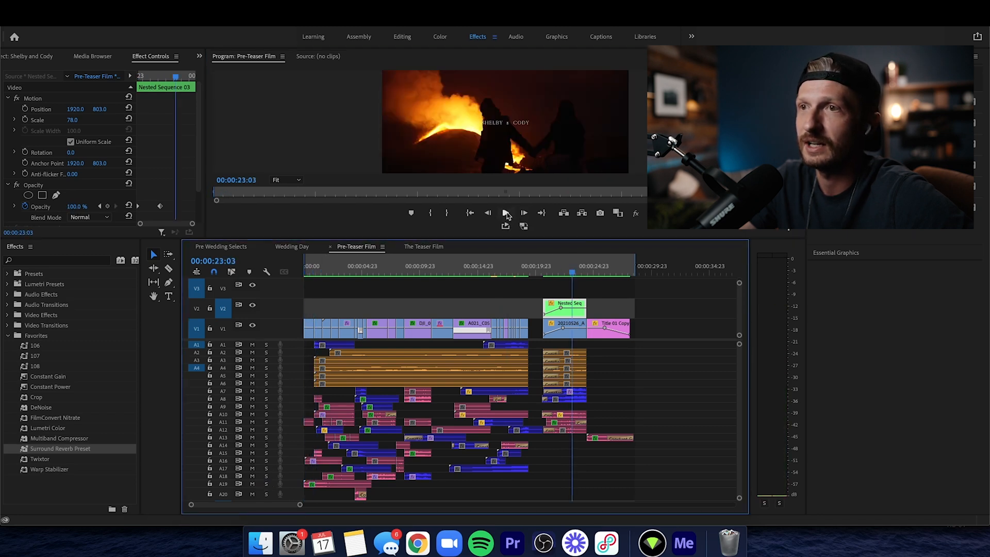
click(506, 214)
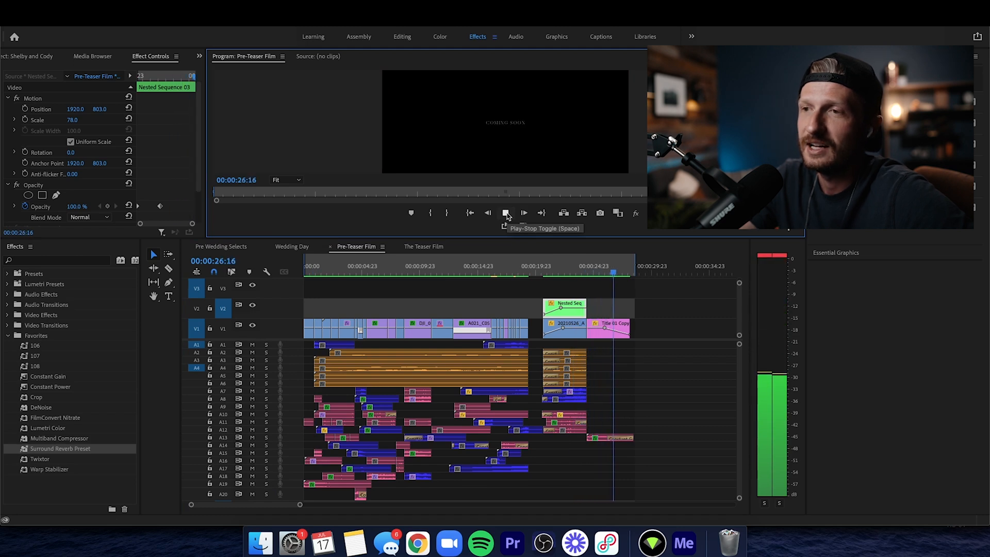
click(506, 213)
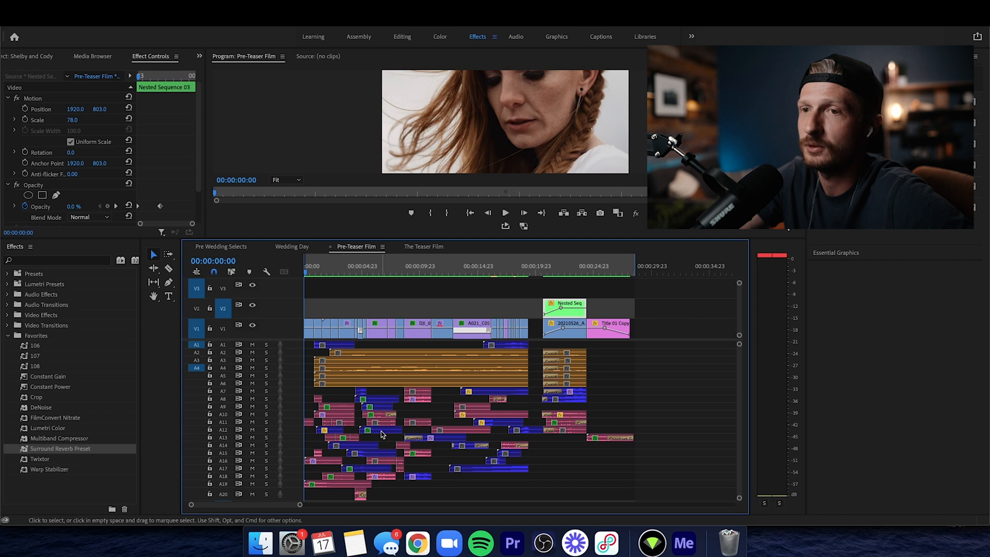
Solo A9, play it from 00:00:00:17 to 00:00:04:01, and move the playhead back to 00:00:01:09
click(266, 406)
click(313, 271)
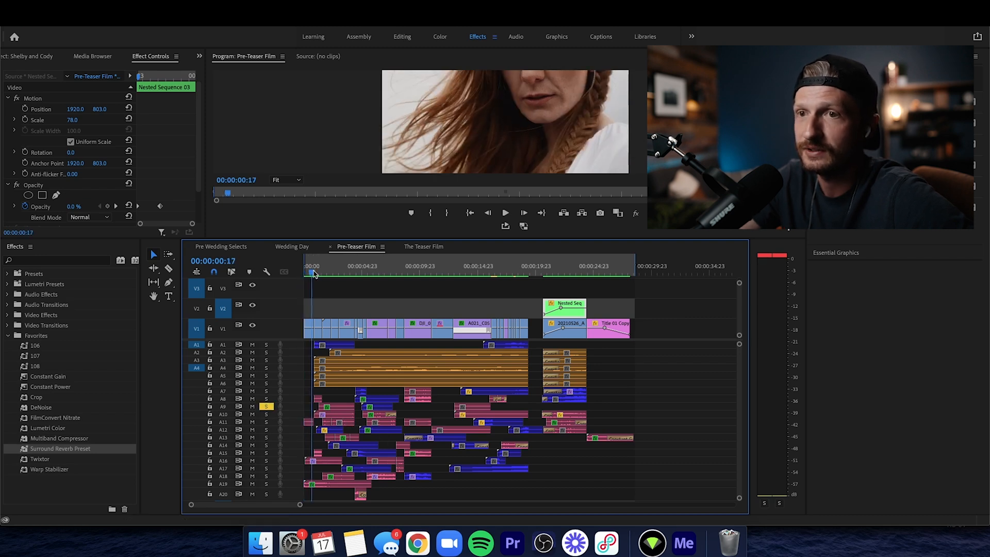
click(512, 213)
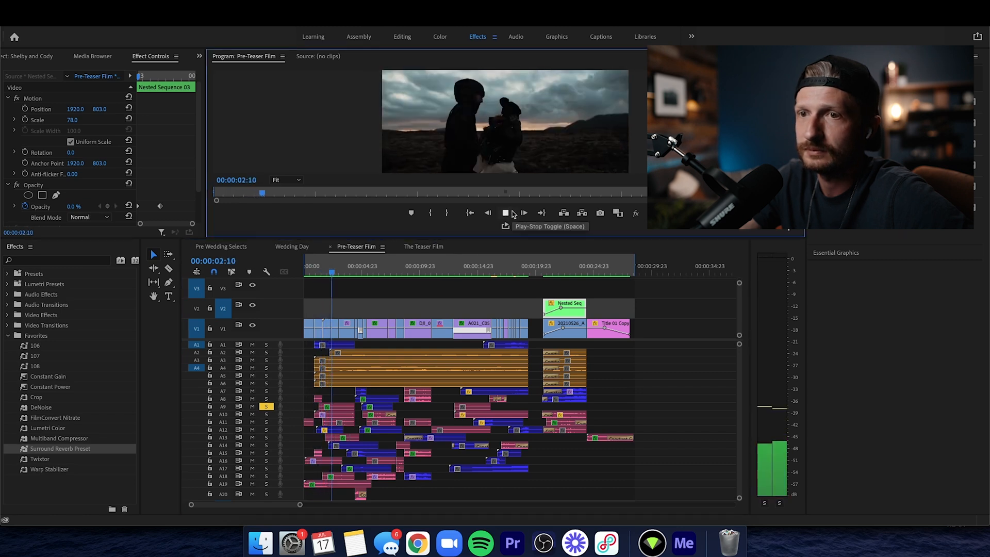
click(511, 213)
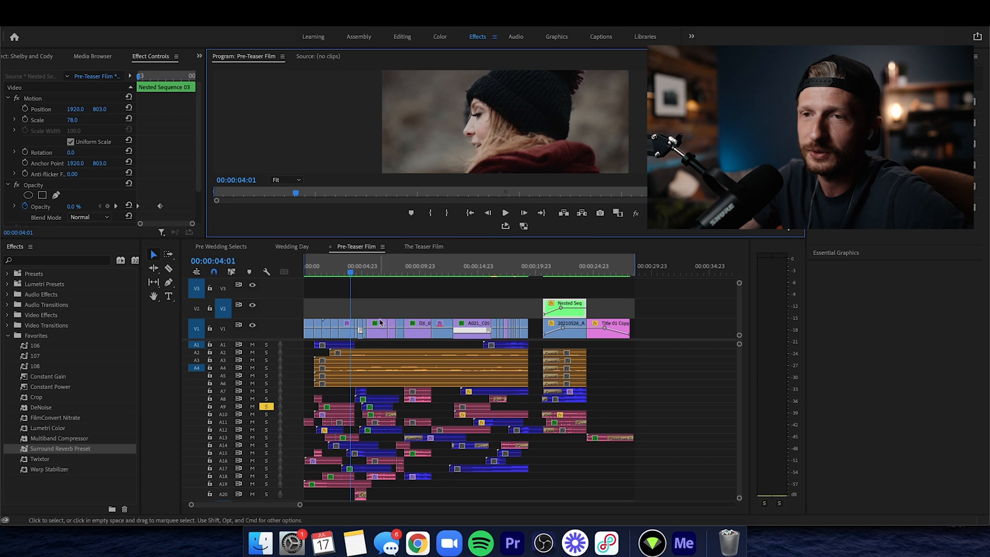
drag(341, 272, 322, 277)
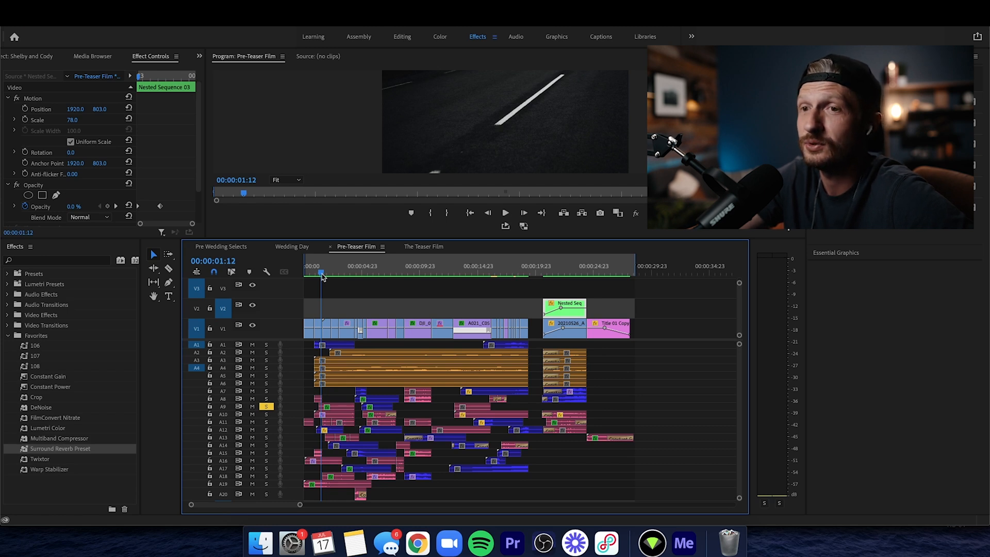
drag(323, 277, 321, 276)
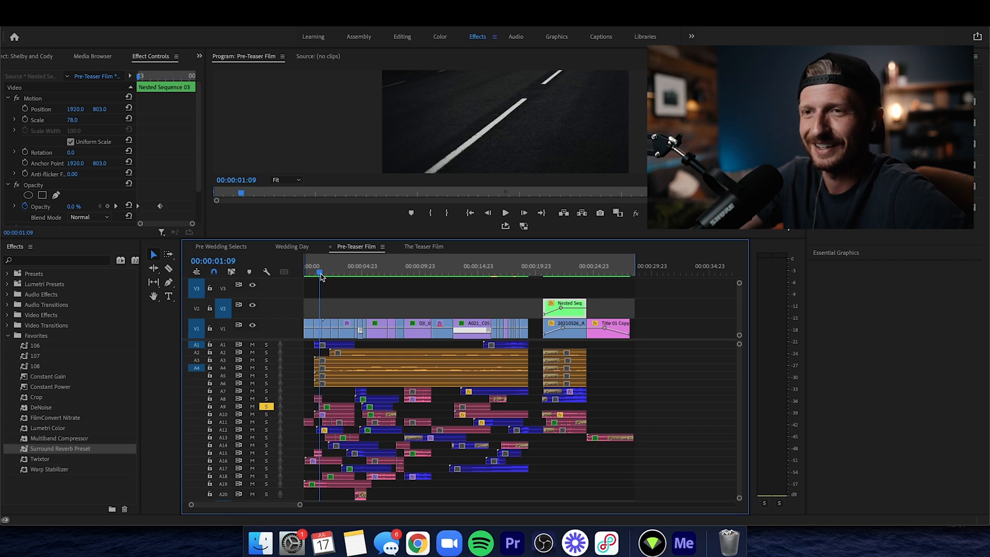
Select the Walking on Gravel clip on A9, replay only that track from 00:00:01:09, and return the playhead to 00:00:01:13
click(266, 414)
click(266, 422)
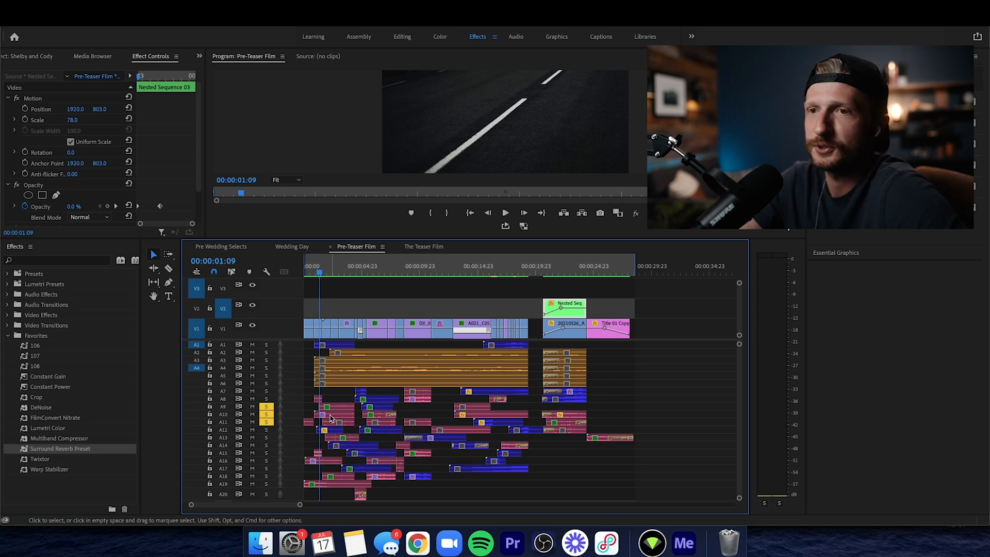
click(331, 416)
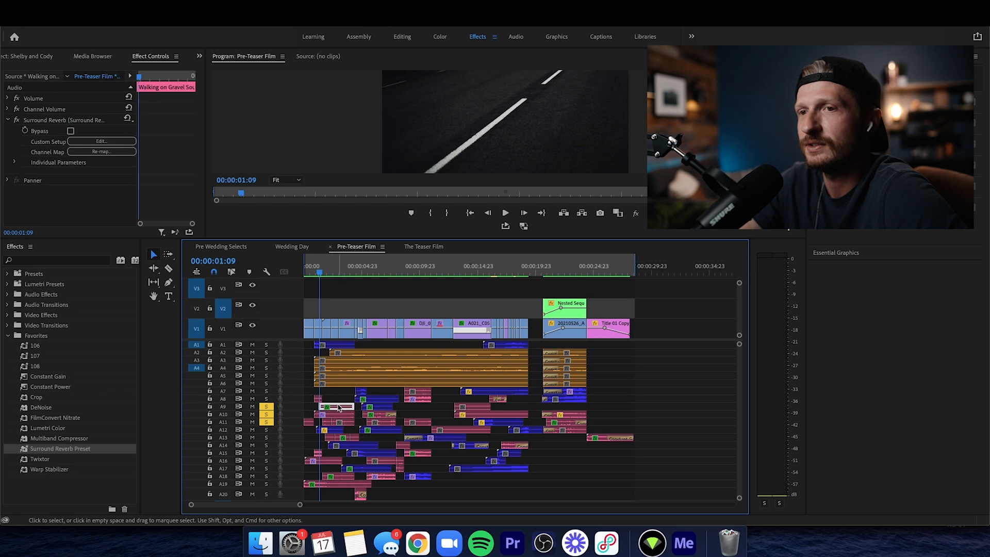
click(266, 414)
click(265, 422)
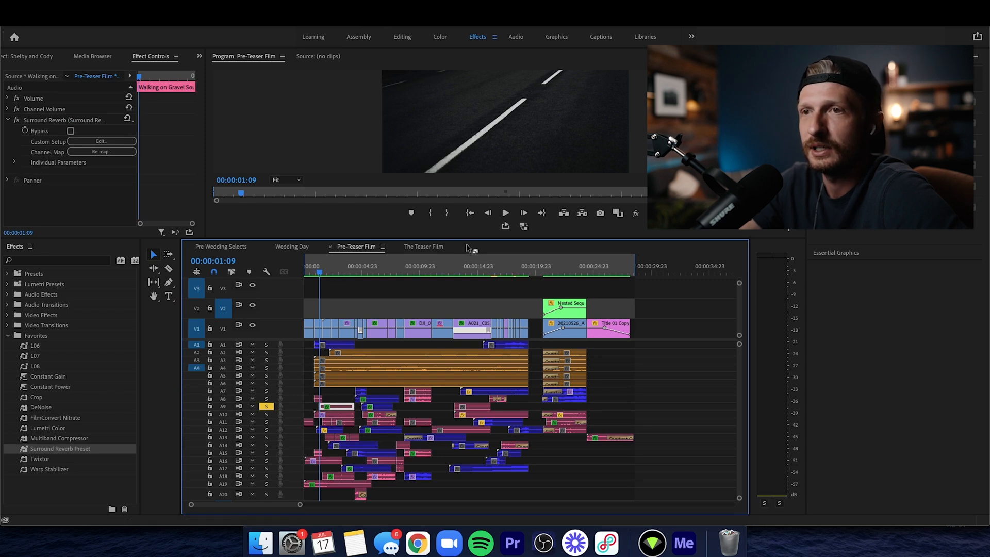
click(506, 213)
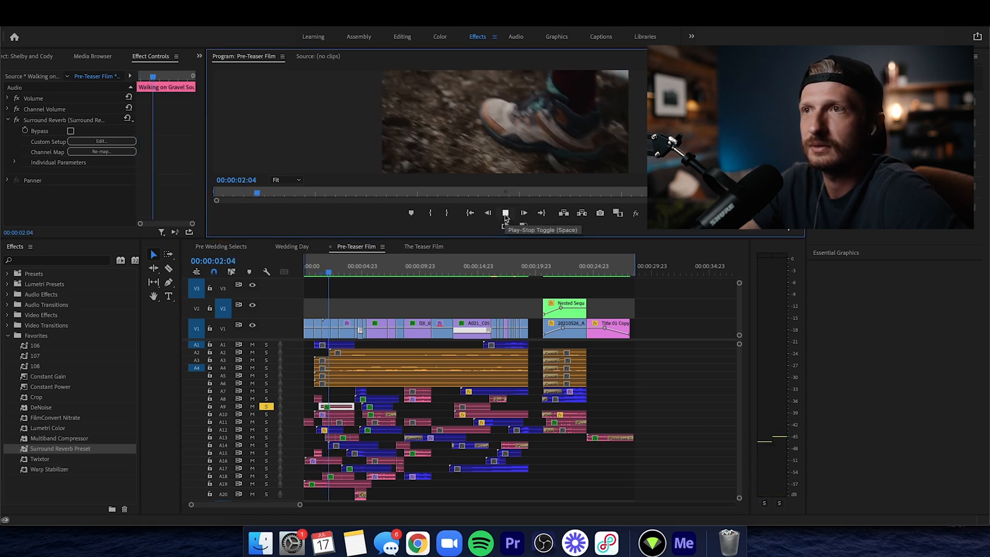
click(505, 213)
drag(335, 269, 322, 270)
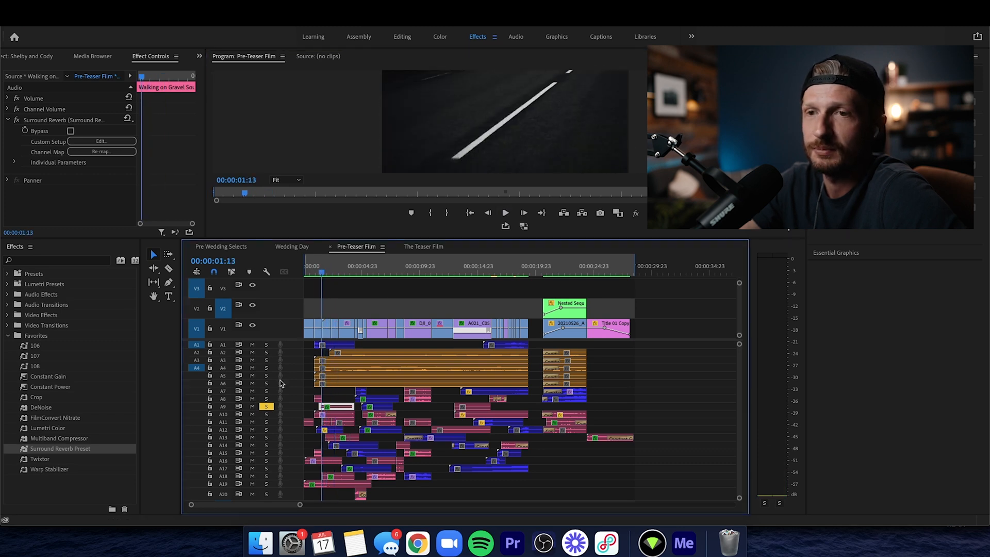
Solo A10 and A11 together with A9 and play the layered footsteps from 00:00:01:13 to 00:00:04:11
click(266, 414)
click(266, 422)
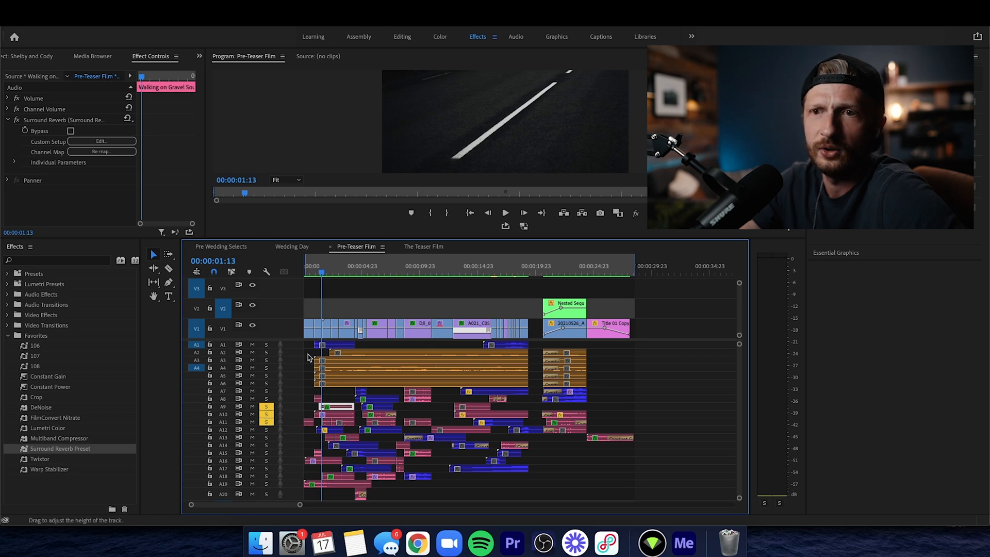
click(505, 214)
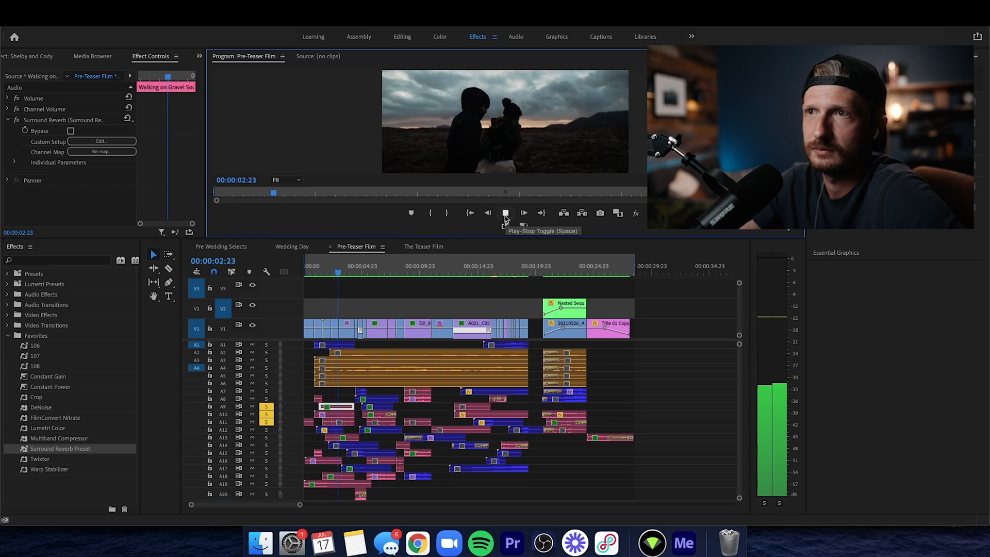
click(506, 217)
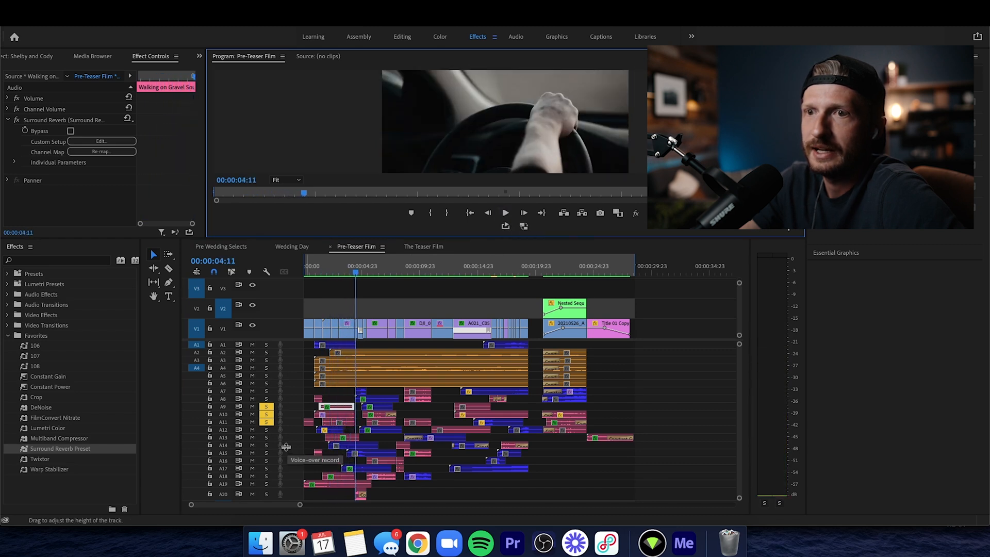
Examine the Surround Reverb settings and preset list of the A10 Walking on Gravel clip, keep Somewhere Not Here, and close the effect editor
click(350, 426)
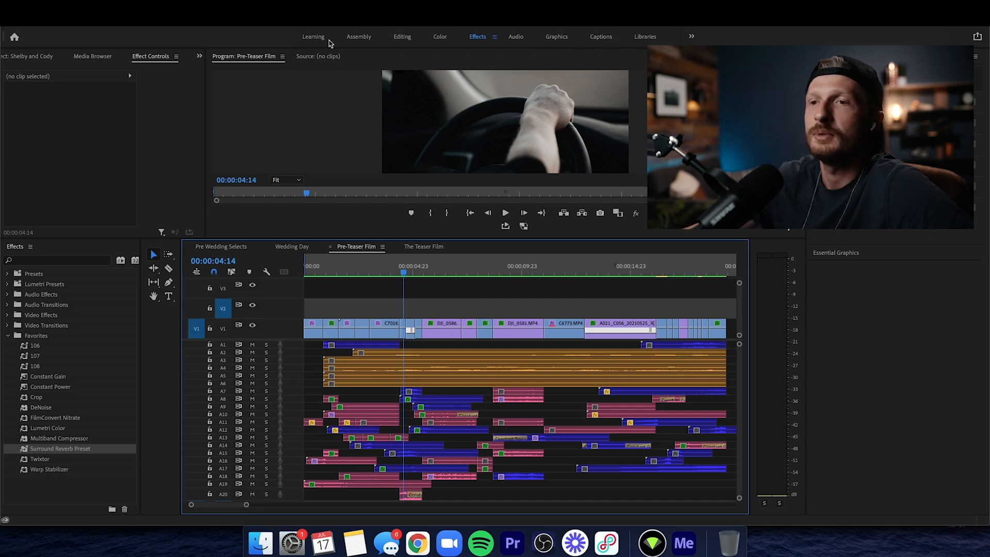
click(346, 413)
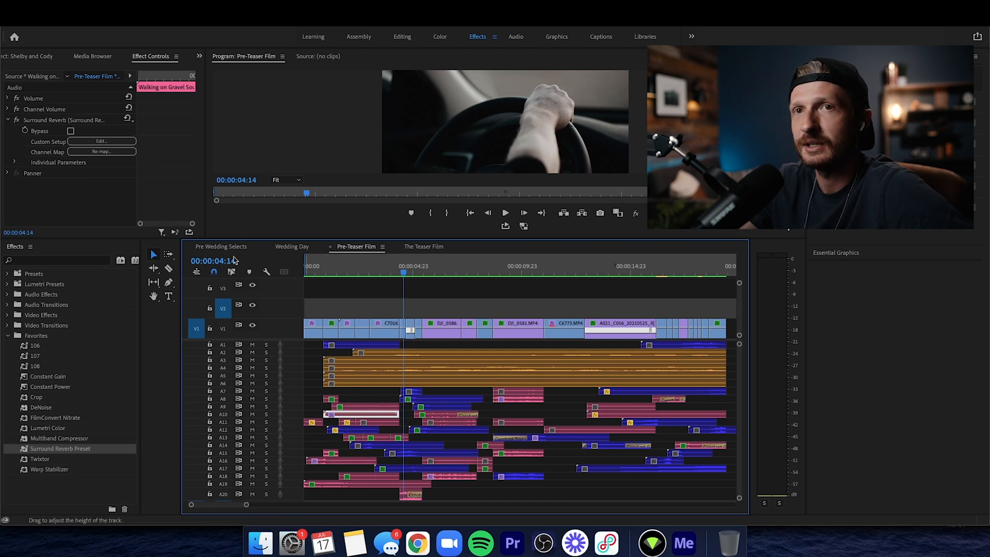
click(92, 141)
click(333, 192)
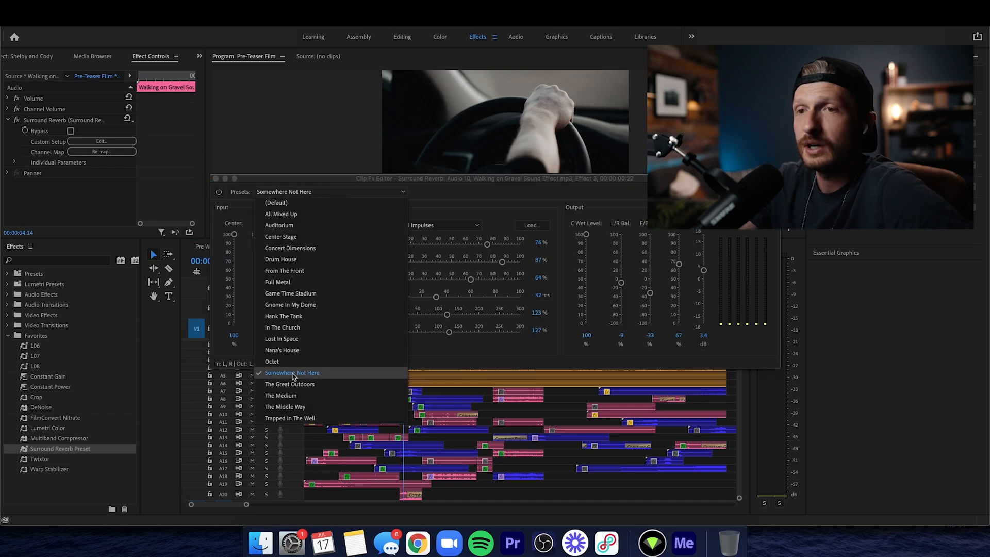
click(372, 196)
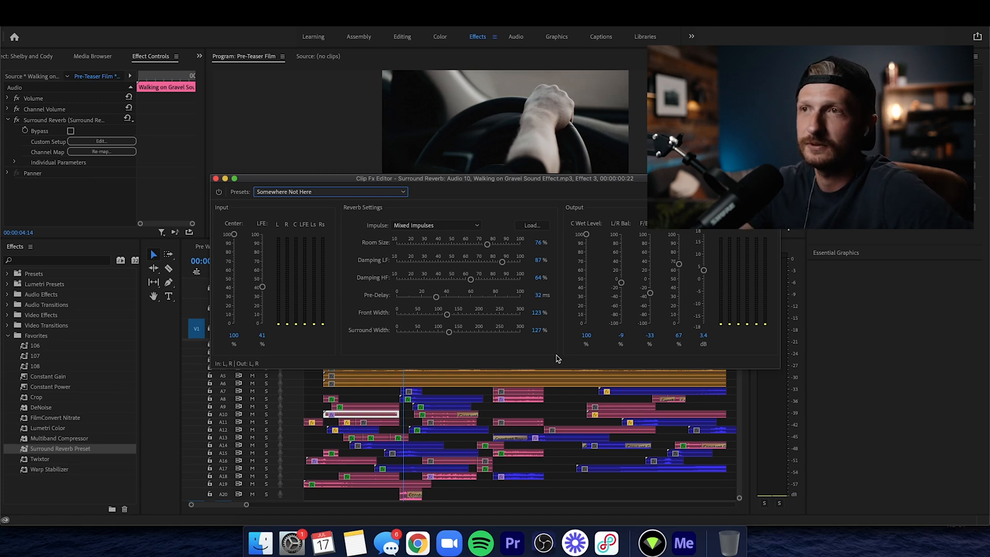
click(215, 179)
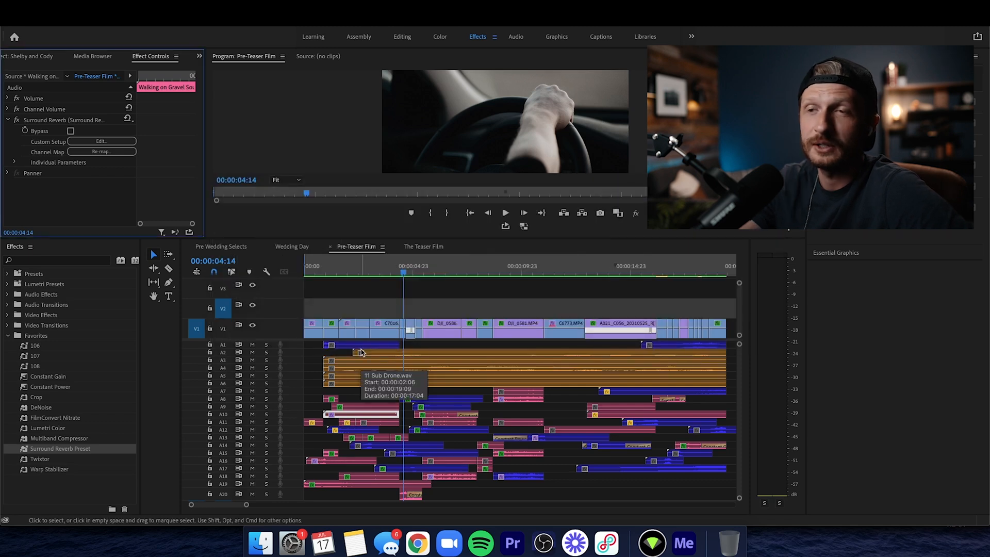
Inspect the effects of the drone clips on A2 and A5, the Walking on Gravel clip and the A11 Walking on rocks clip
click(381, 367)
click(381, 377)
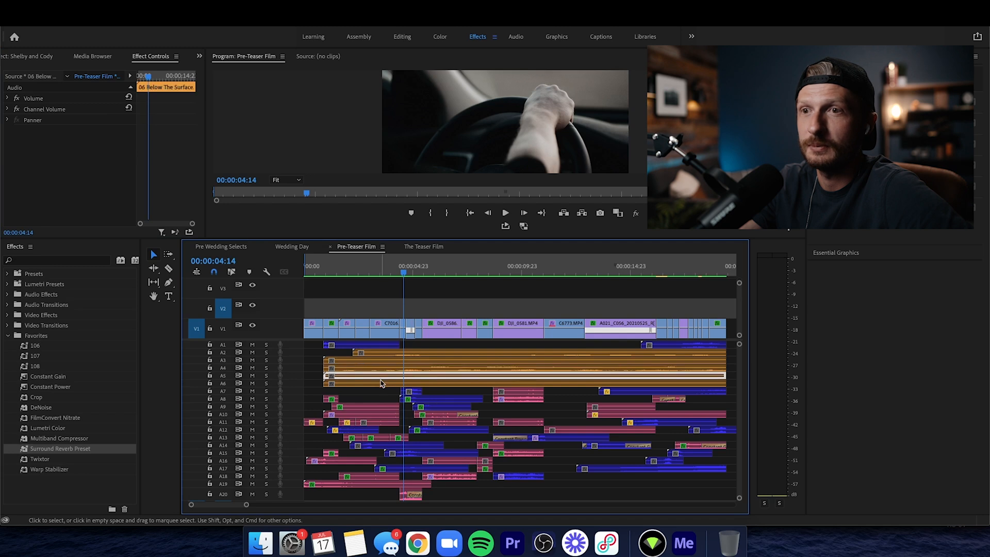
click(382, 382)
click(382, 353)
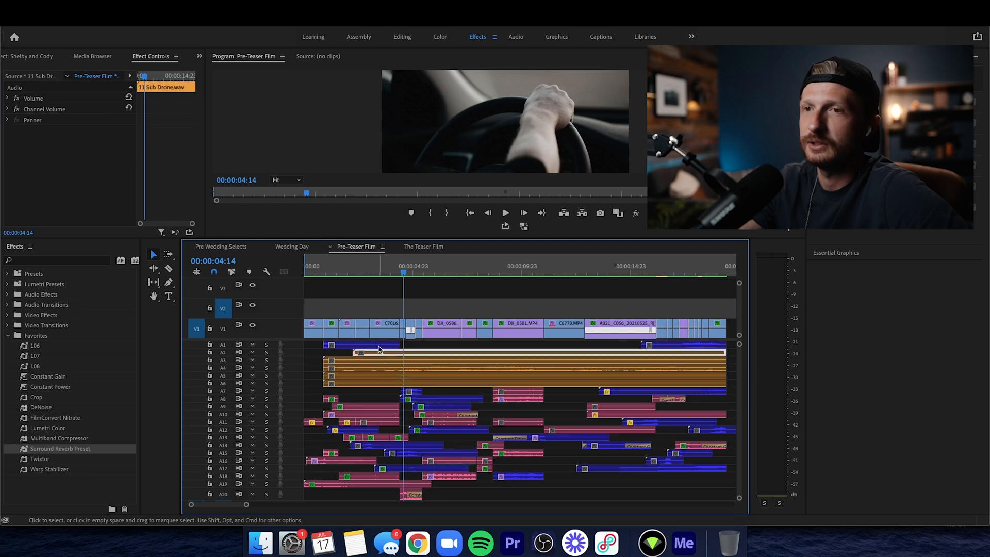
click(379, 347)
click(380, 414)
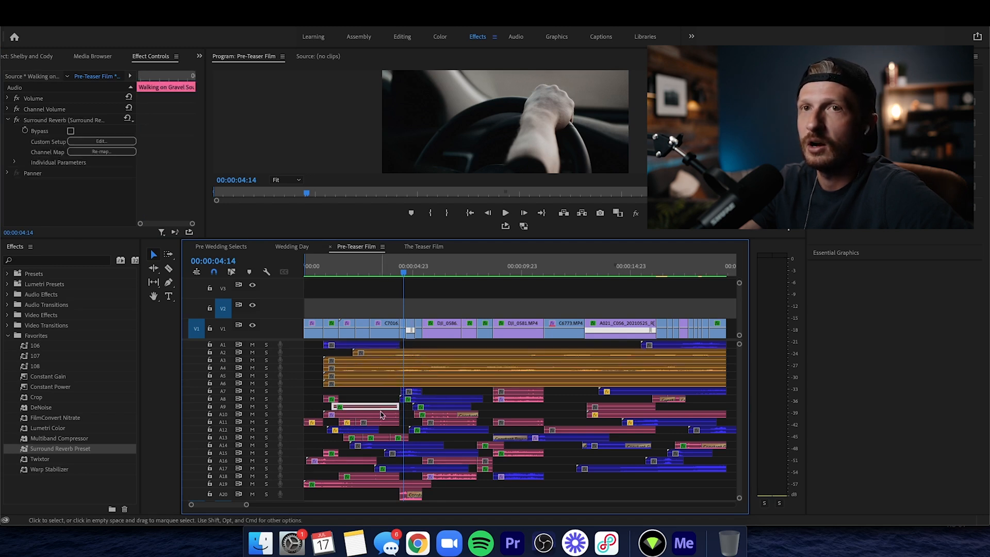
click(380, 423)
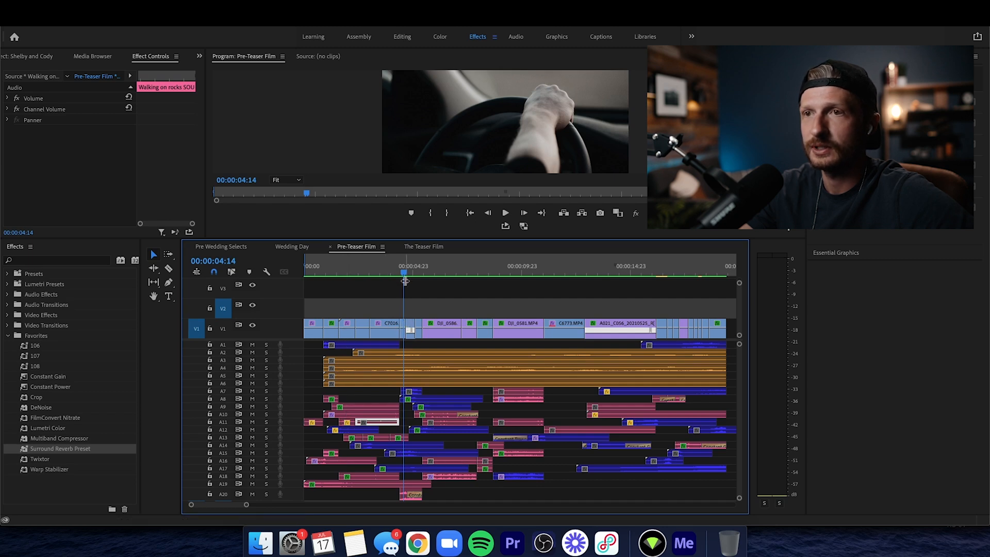
Solo A10 and A11 and play the lava section from 00:00:04:19 to 00:00:07:18
drag(404, 272, 409, 273)
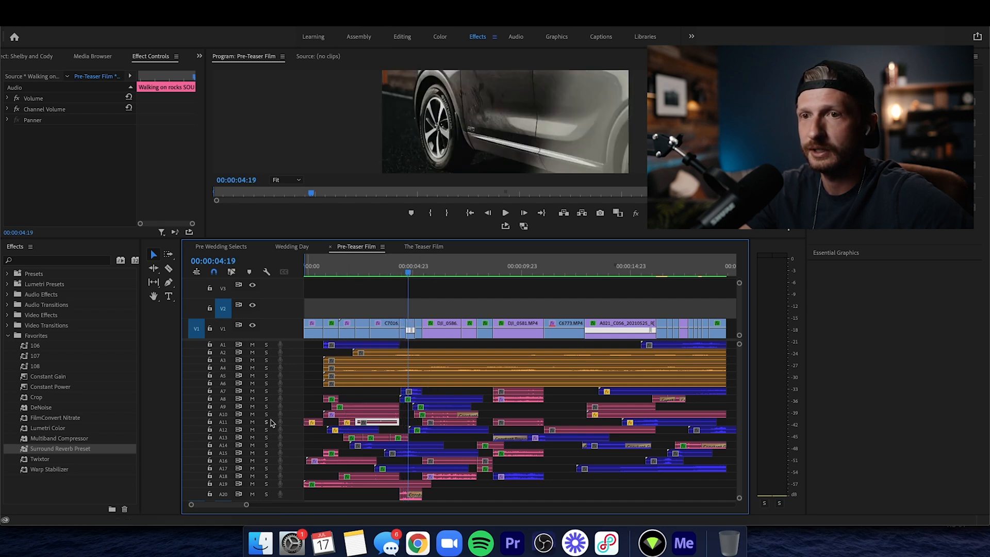
click(266, 414)
click(266, 421)
click(506, 213)
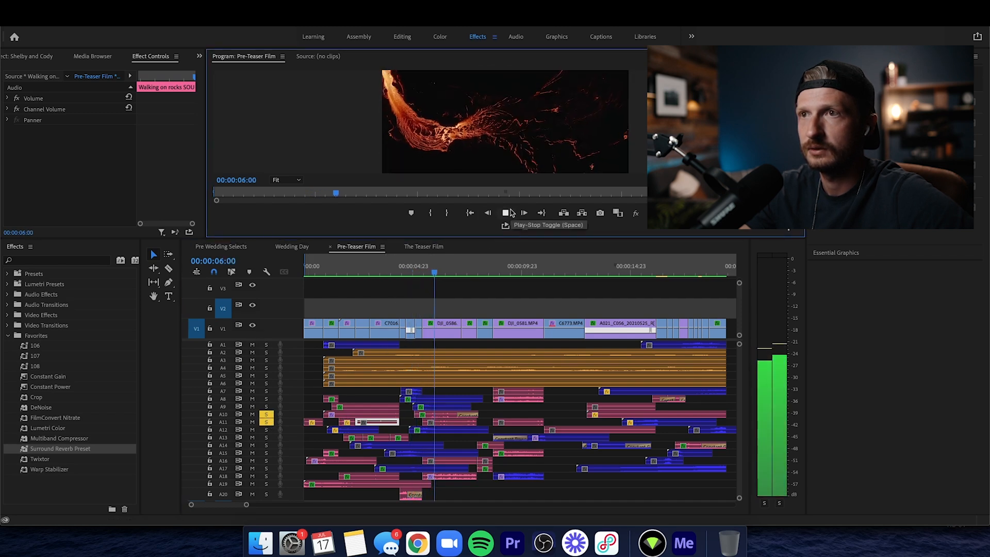
click(510, 213)
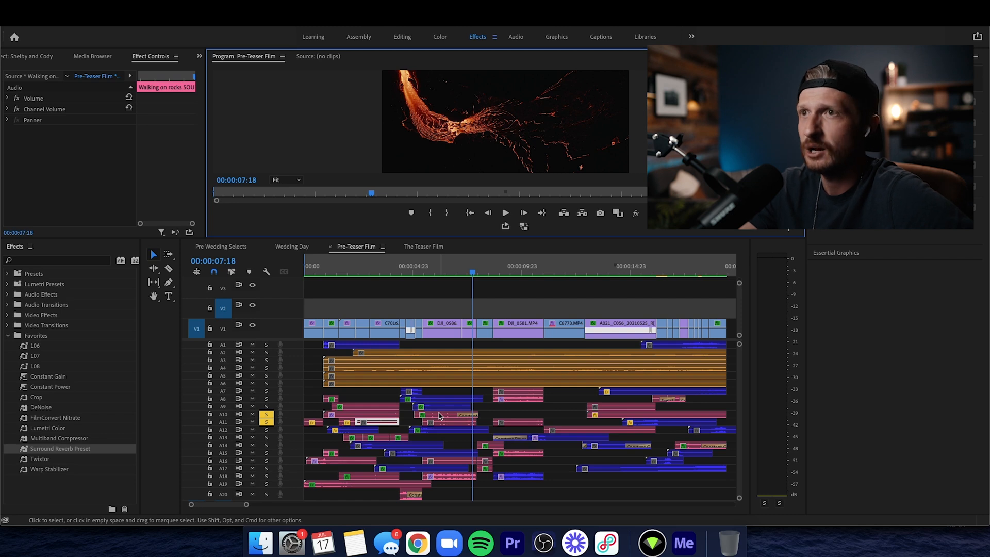
Inspect the Rock Falling clip on A10 and the LAVA clip on A11, and move the playhead back to 00:00:06:14
click(440, 415)
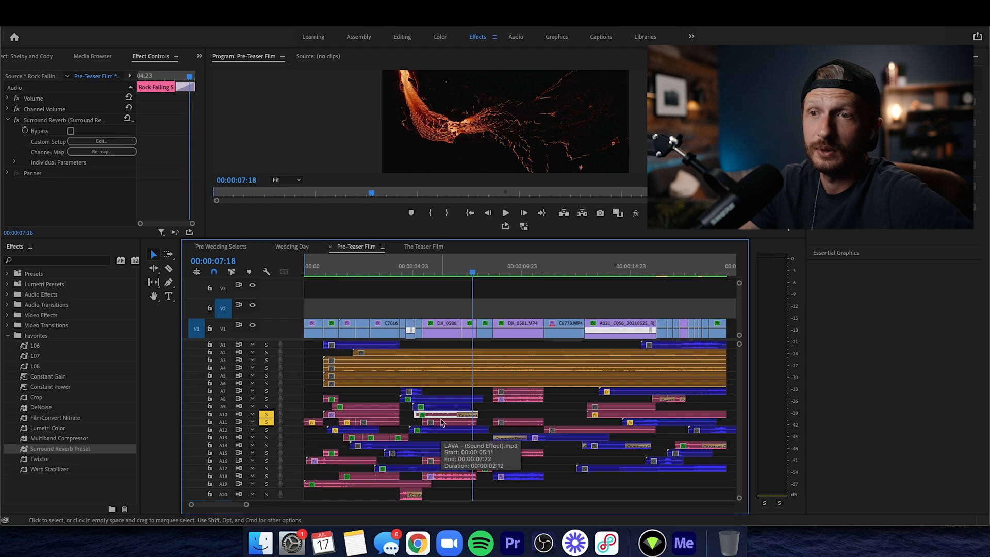
click(441, 422)
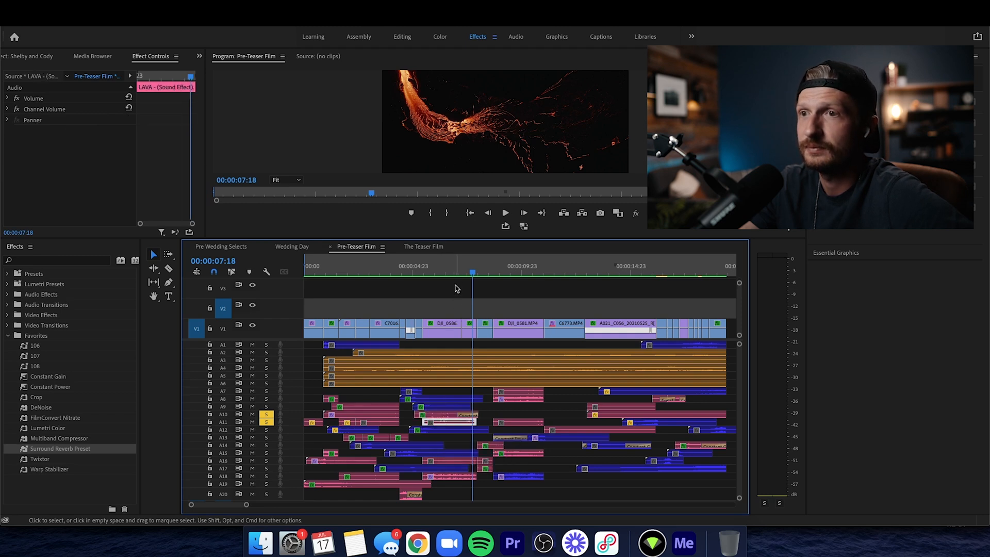
drag(460, 267, 447, 267)
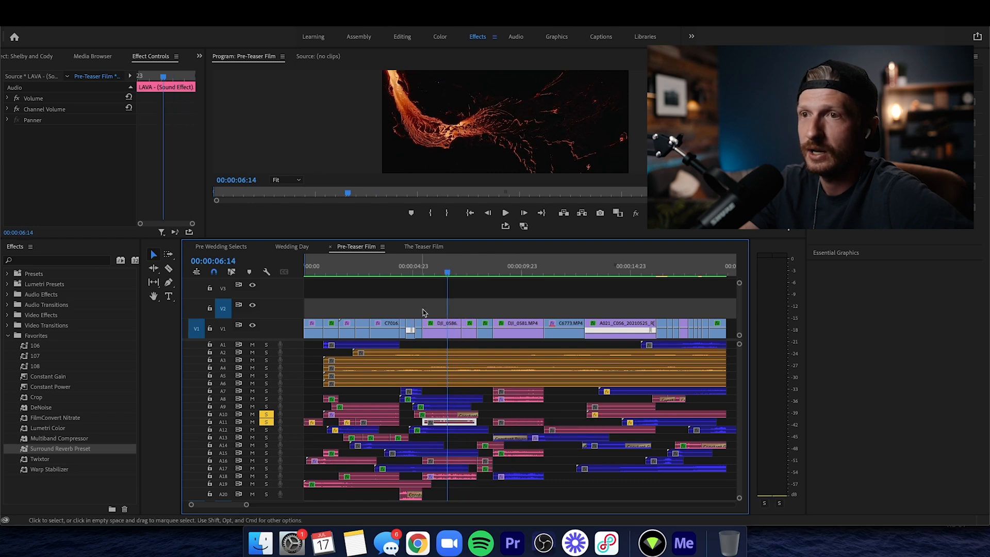
Take A10 out of solo, play the LAVA sound on A11 alone from the start of its clip, and park the playhead at 00:00:07:01
click(415, 268)
click(266, 414)
click(419, 268)
click(505, 212)
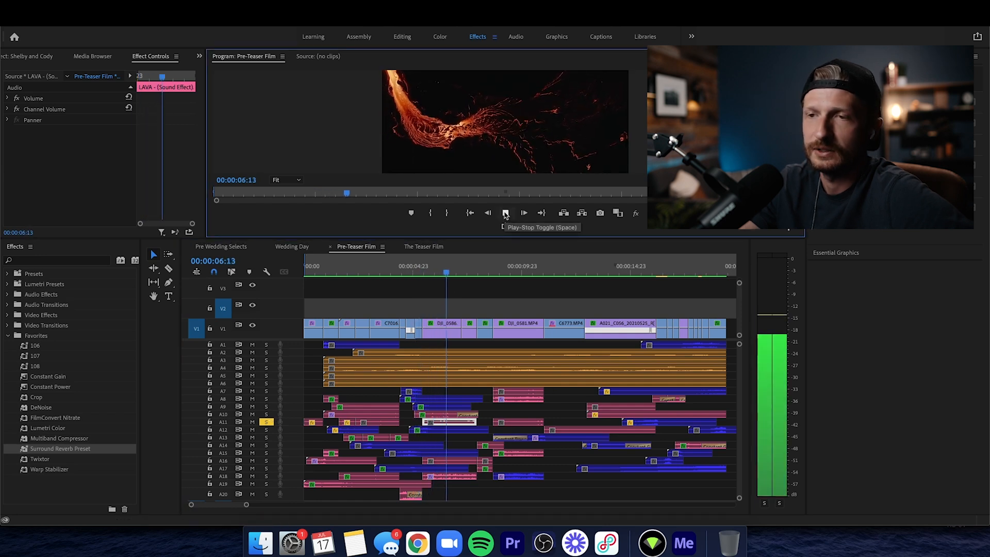
click(506, 213)
click(456, 272)
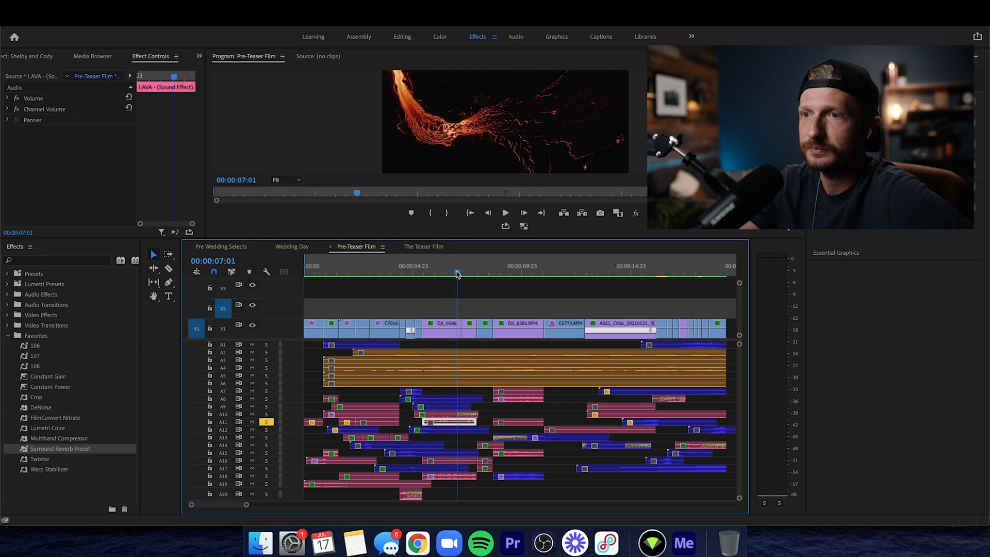
Play the volcano eruption shot with only A11 soloed and return the playhead to 00:00:08:14
drag(457, 273, 495, 275)
click(505, 213)
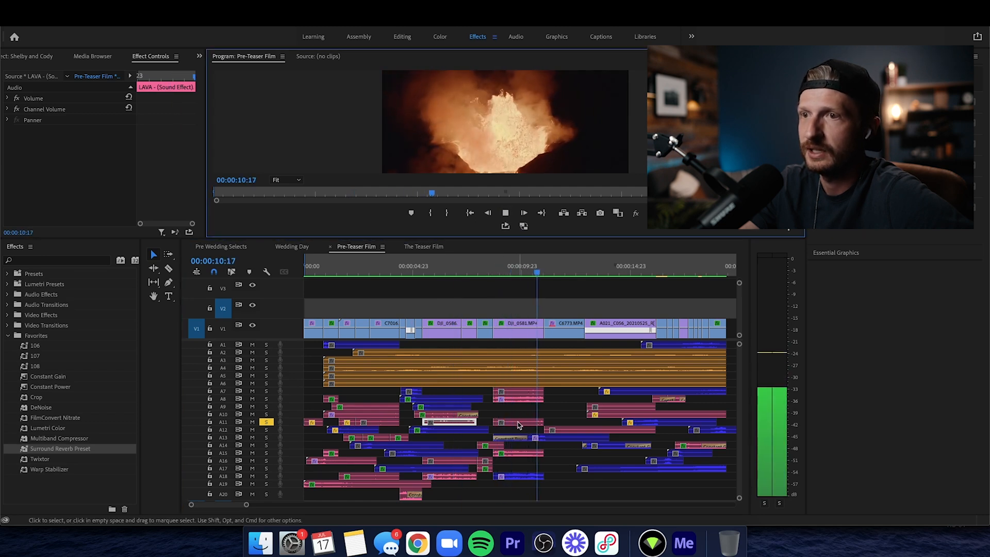
click(494, 268)
drag(495, 269, 491, 269)
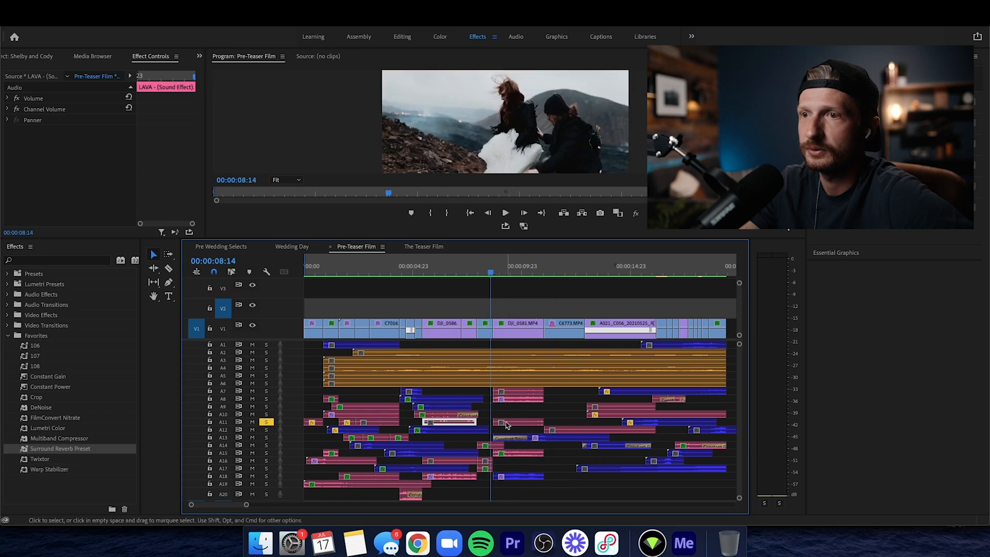
Solo A7 and A8 together with A11 and play the eruption from 00:00:08:14 to 00:00:11:06
click(266, 399)
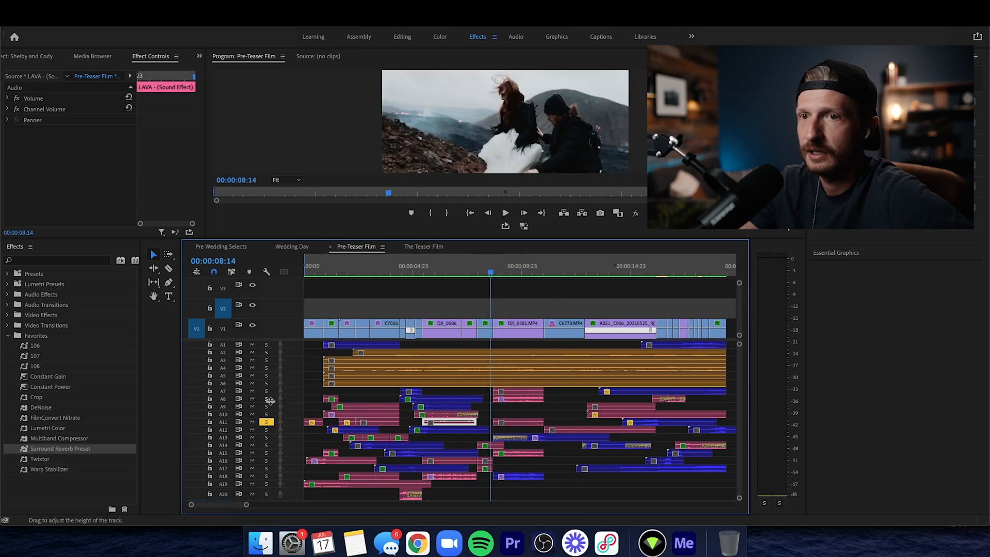
click(266, 391)
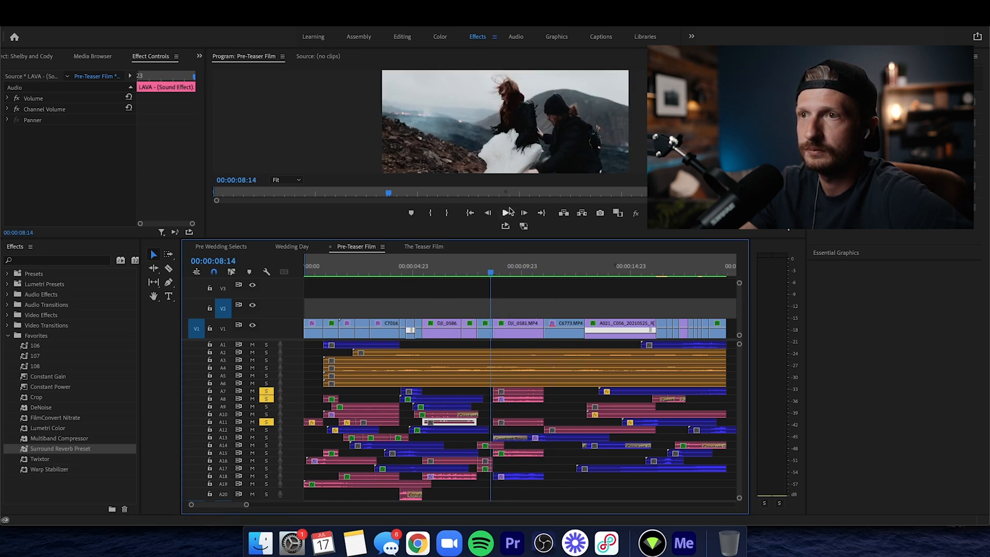
click(506, 212)
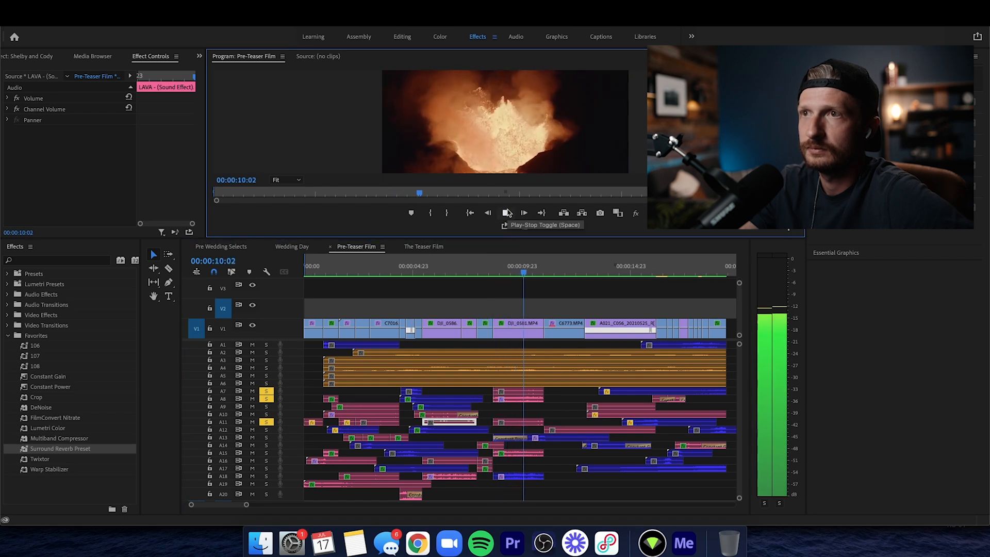
click(507, 212)
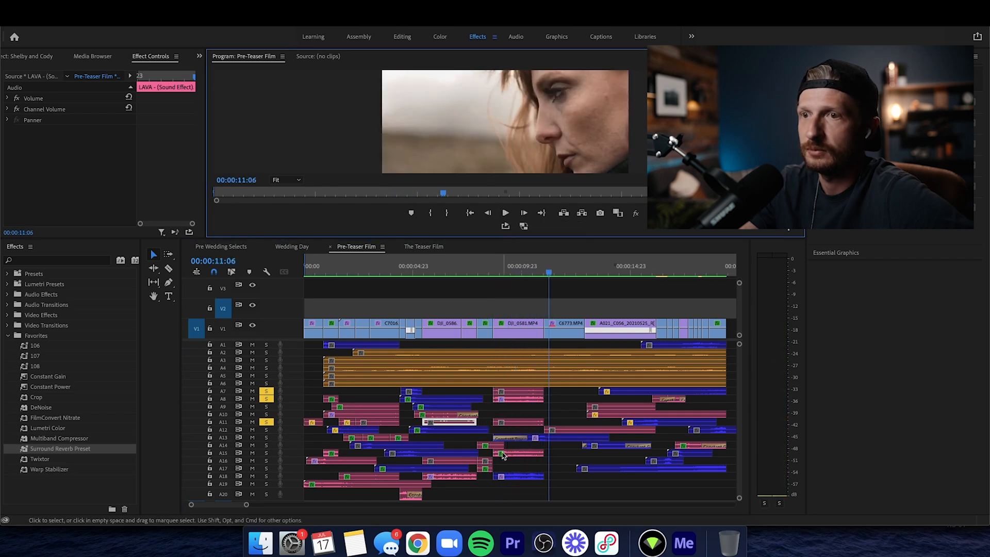
Add A15 to the soloed tracks and replay the eruption from its start to 00:00:12:08
click(266, 453)
click(488, 274)
drag(487, 277, 493, 277)
click(506, 213)
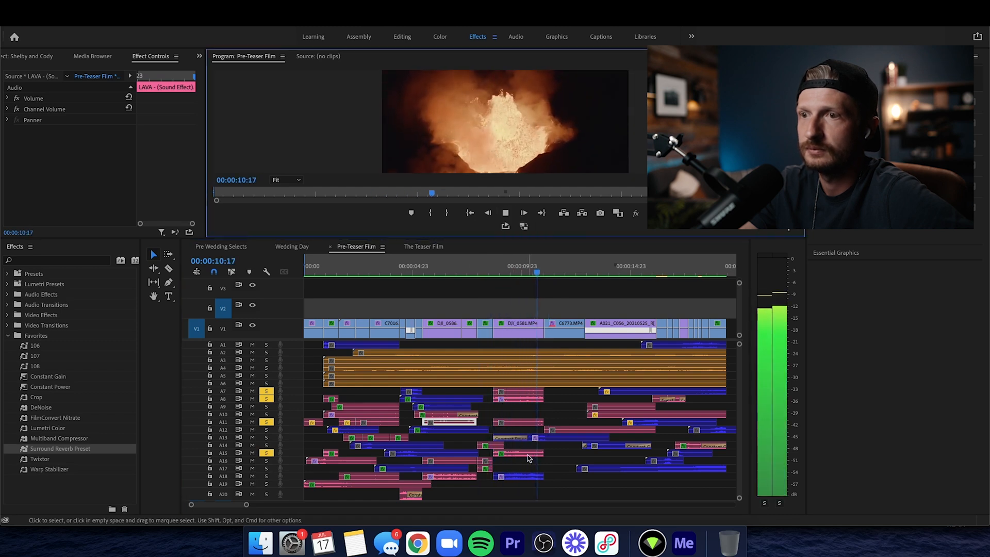
key(space)
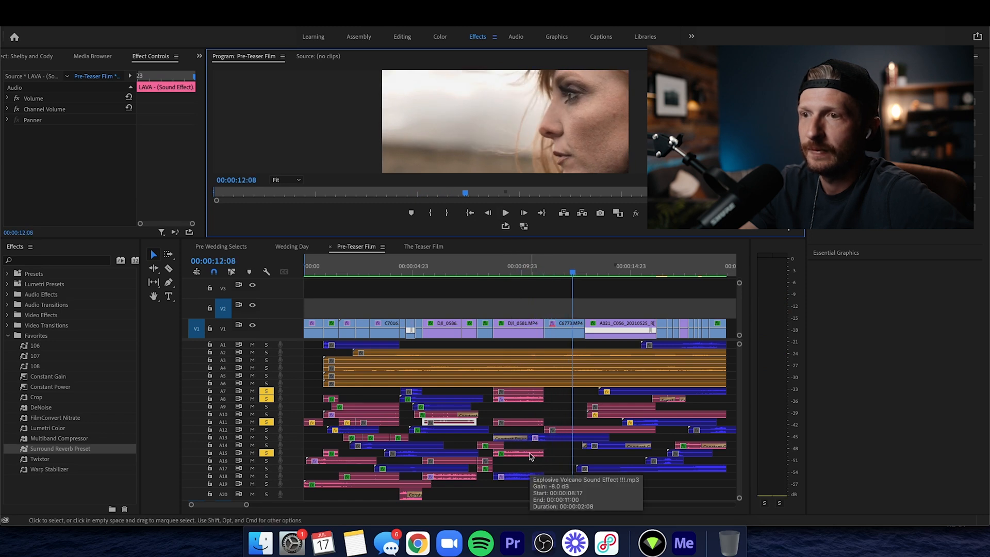
Inspect the effects of the Explosive Volcano clip on A15 and the LAVA clip beneath the eruption shot on A11
click(531, 456)
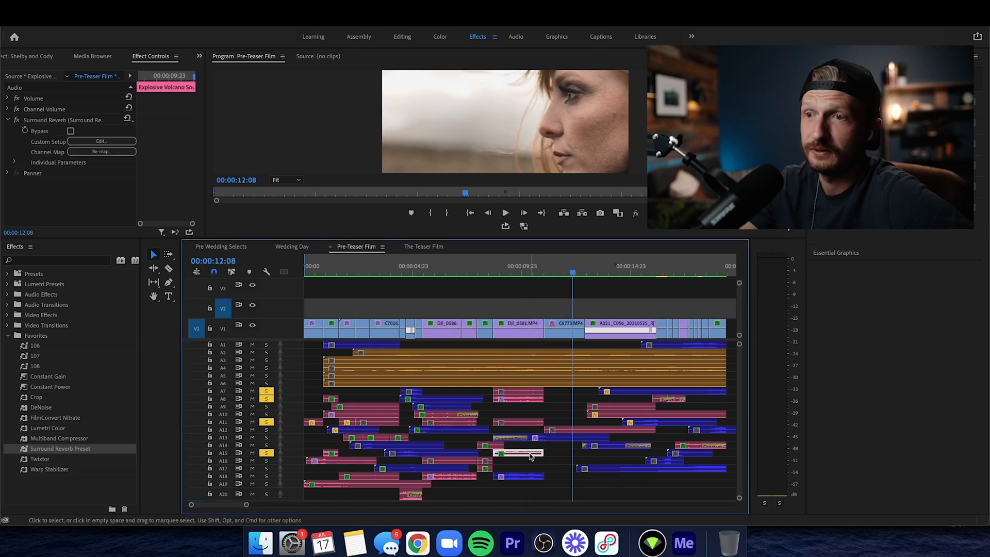
click(556, 451)
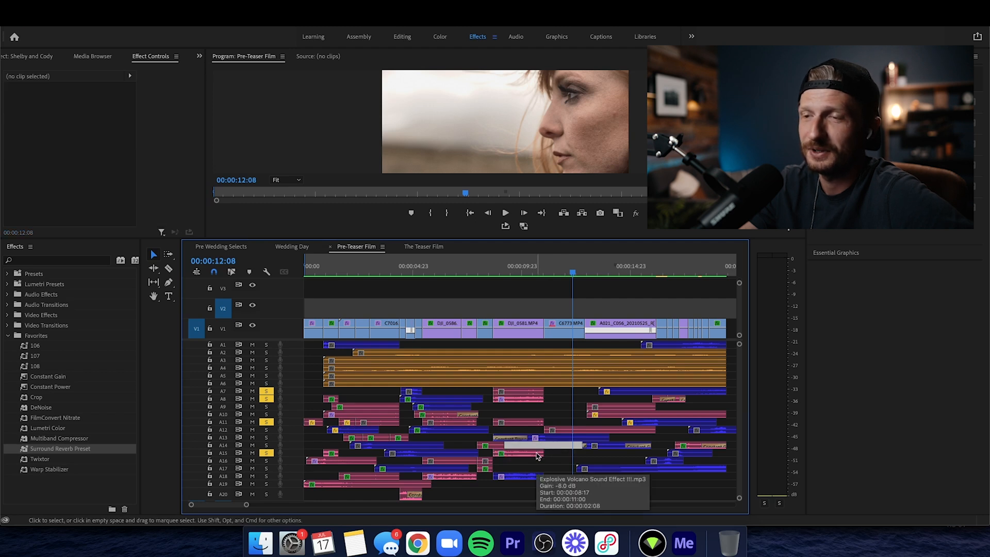
click(538, 455)
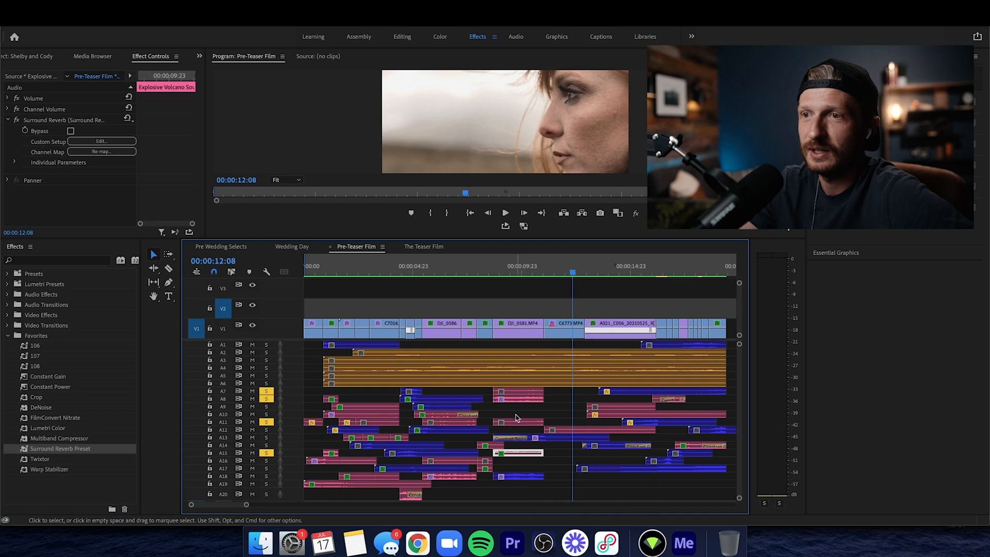
click(517, 421)
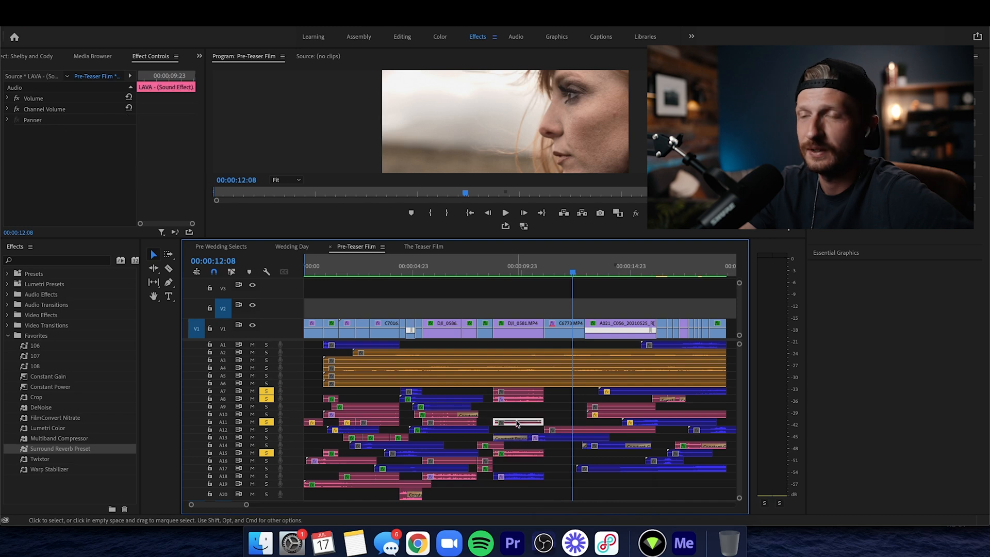
Replace the eruption track solos with A12 alone, play it from 00:00:10:22, and move the playhead back to 00:00:12:21
click(505, 269)
drag(530, 271, 541, 306)
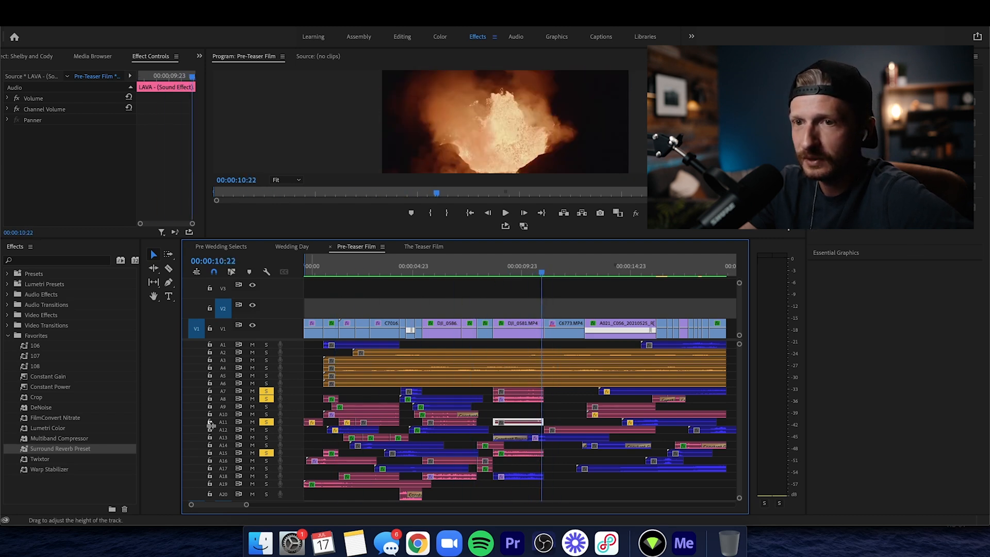
click(266, 421)
click(266, 398)
click(266, 390)
click(506, 213)
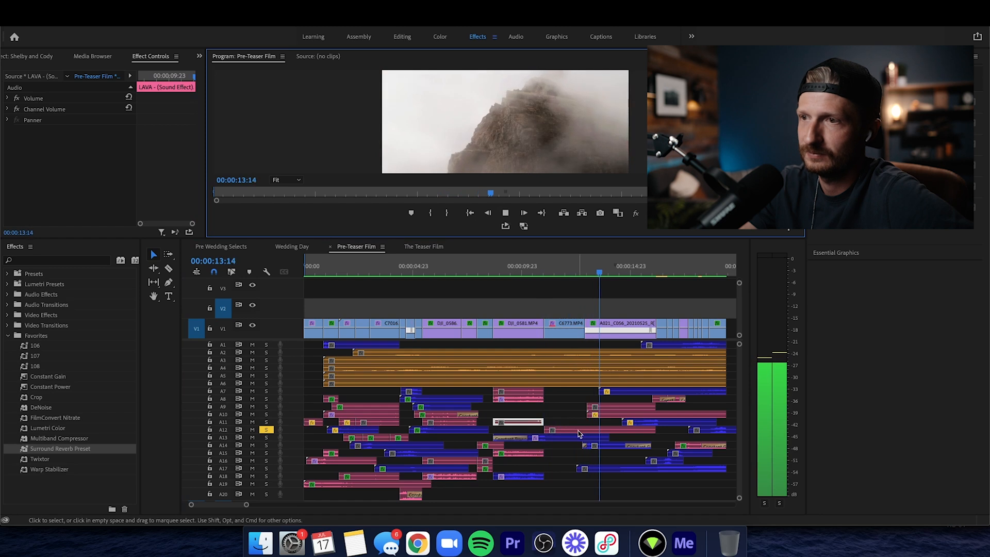
click(579, 273)
drag(579, 273, 583, 273)
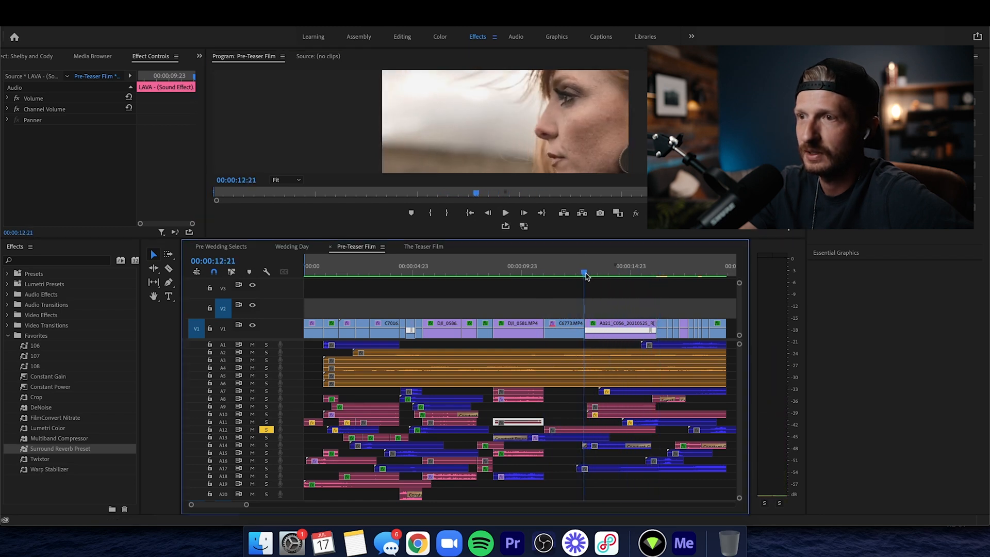
Solo A8 and A9 together with A12, play the mountain section from 00:00:12:15, and return the playhead to 00:00:16:03
click(266, 399)
click(266, 406)
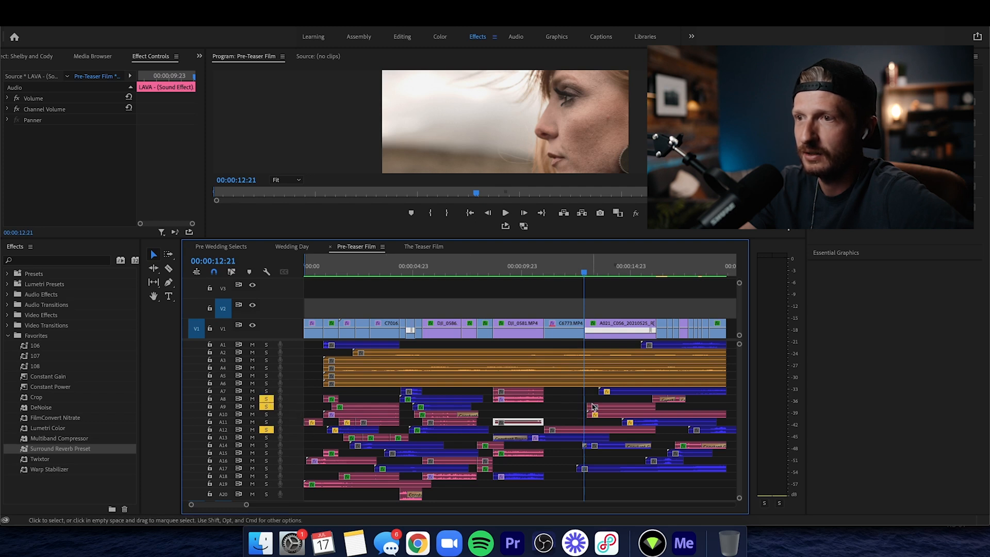
click(578, 272)
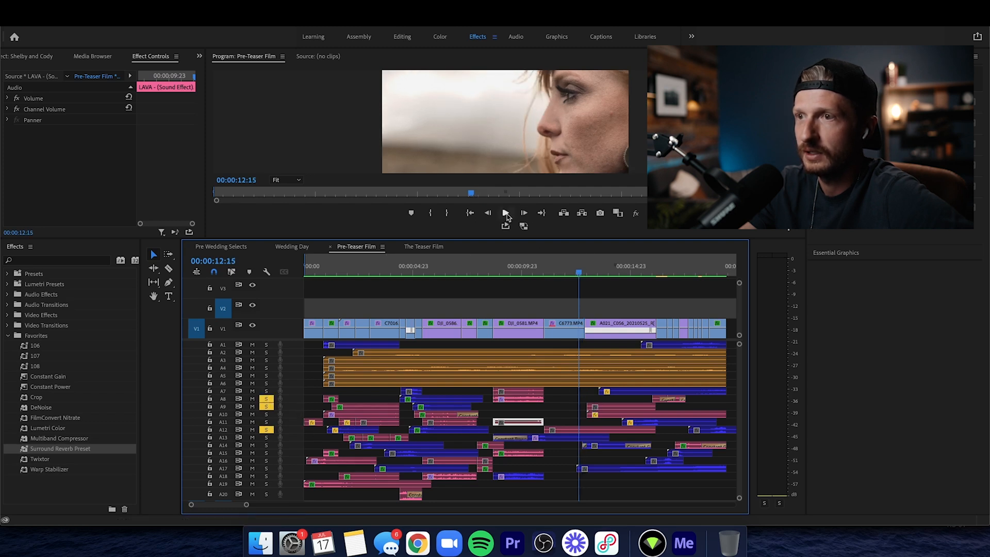
click(505, 213)
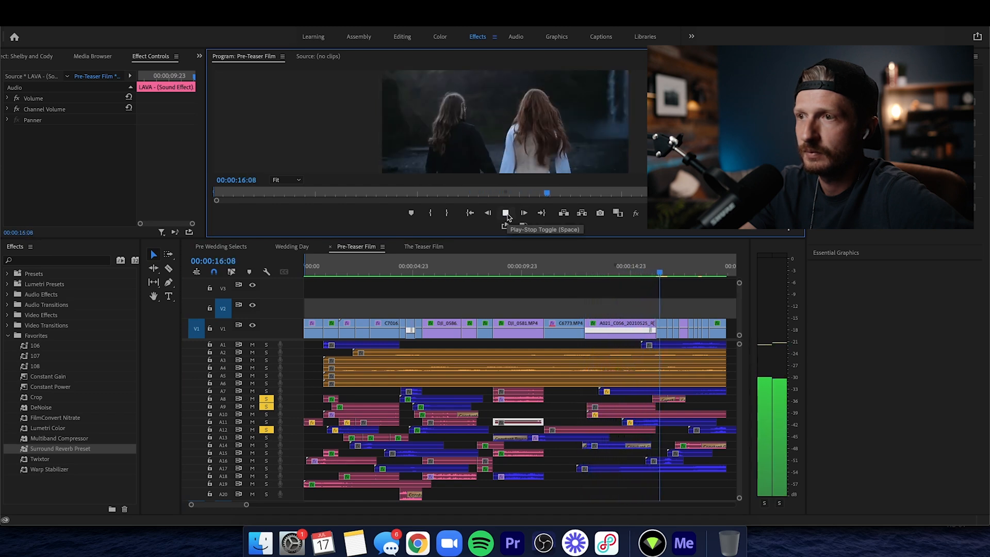
click(506, 214)
drag(685, 270, 656, 272)
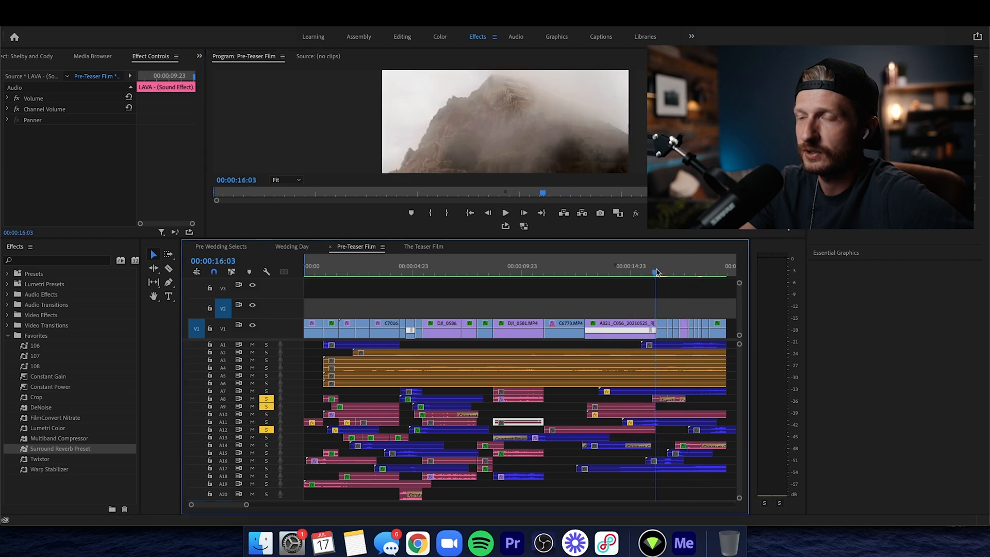
Inspect the Constant Gain transition and both Waterfall Sound Effect clips on A8 while scrubbing the waterfall shots to 00:00:17:00
click(670, 399)
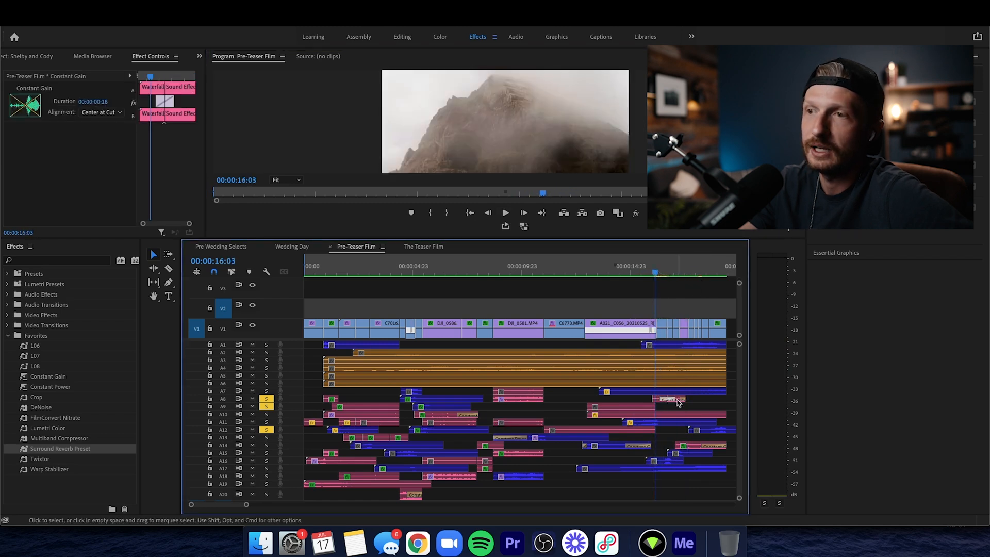
click(679, 403)
click(660, 272)
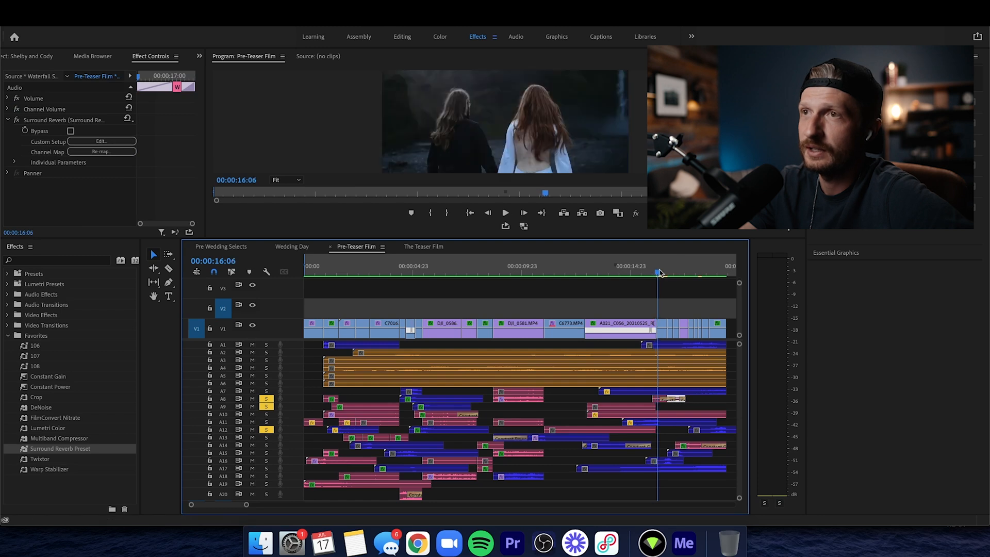
drag(662, 273, 669, 278)
click(659, 403)
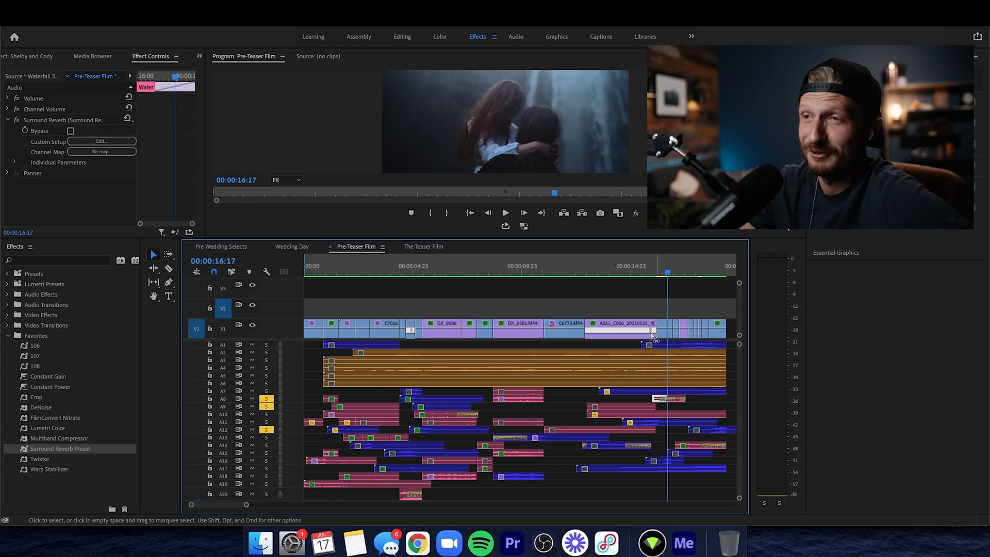
drag(672, 270, 675, 274)
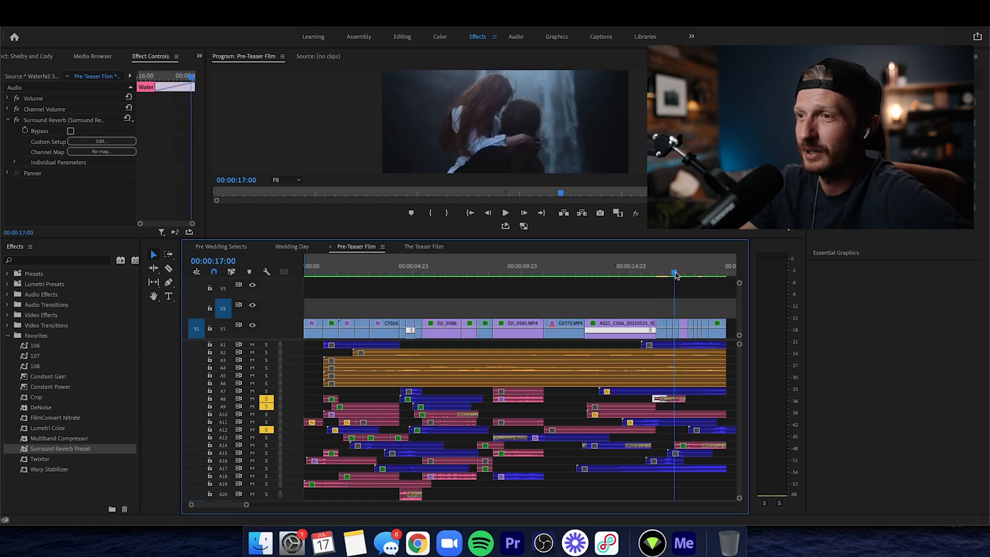
Inspect the wind clips on A9 and A10, and play the mountain shot from 00:00:13:03 with A9 and A12 soloed
click(661, 401)
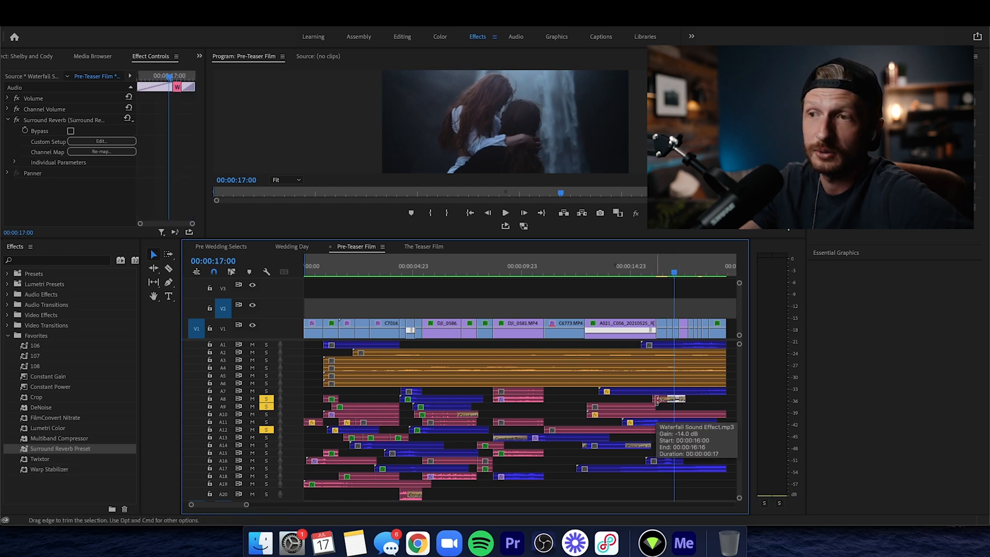
drag(598, 273, 589, 281)
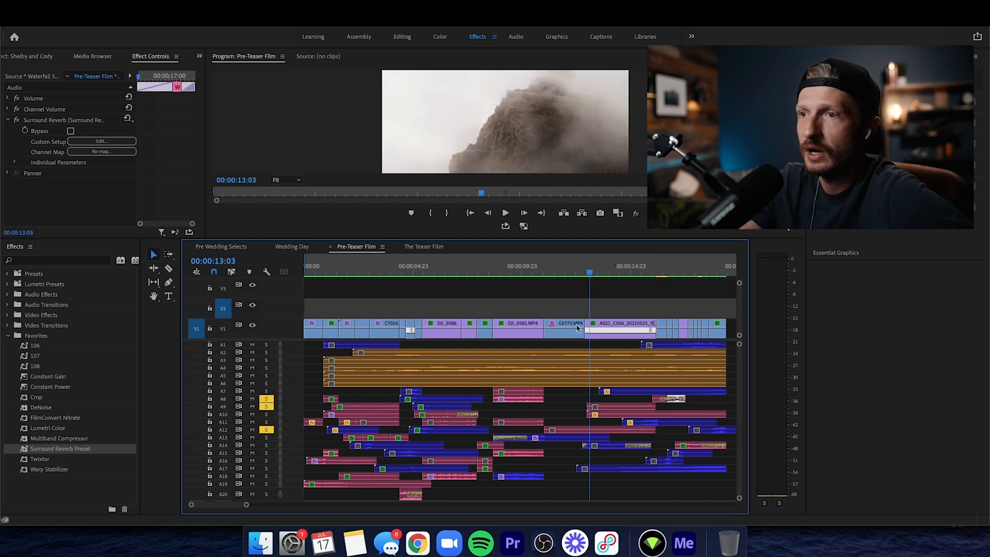
click(605, 407)
click(598, 414)
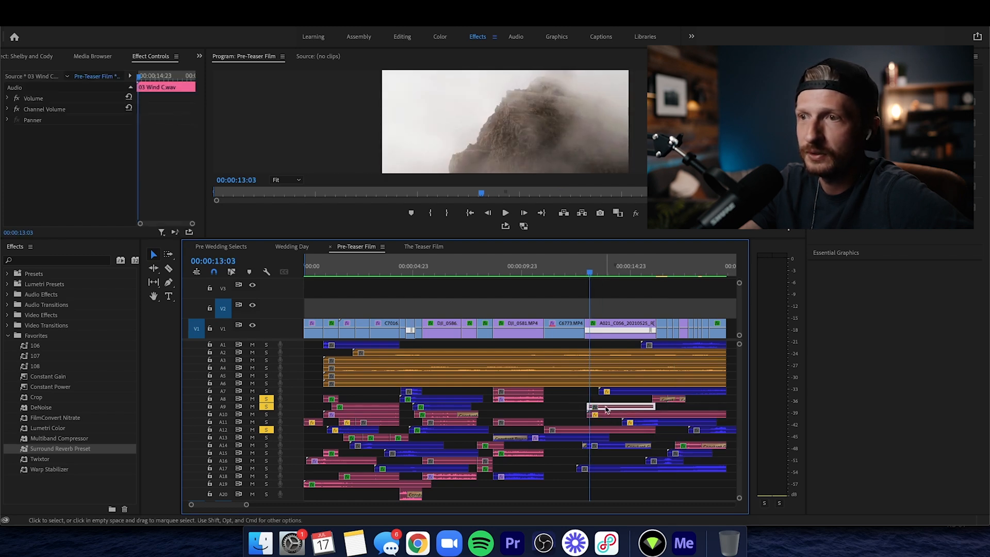
click(596, 415)
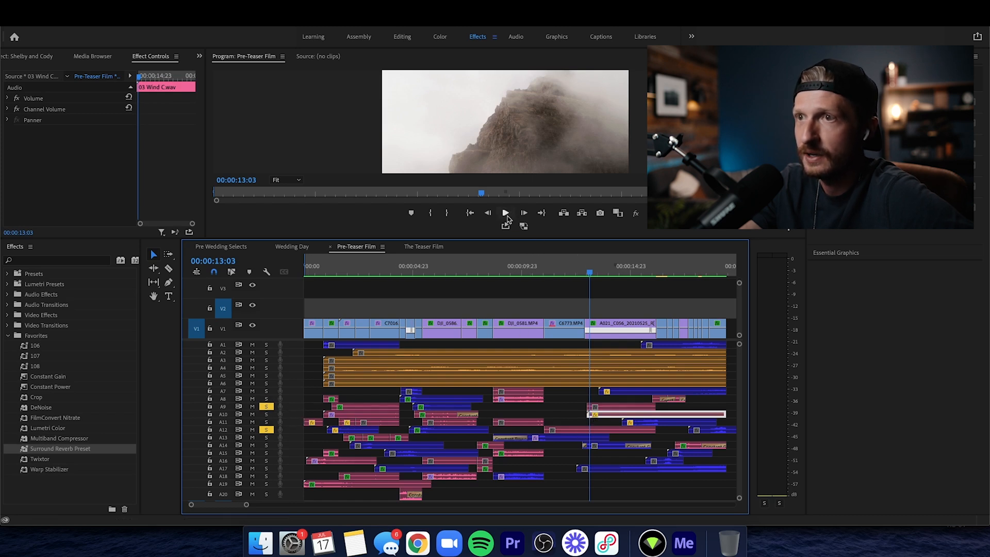
click(505, 214)
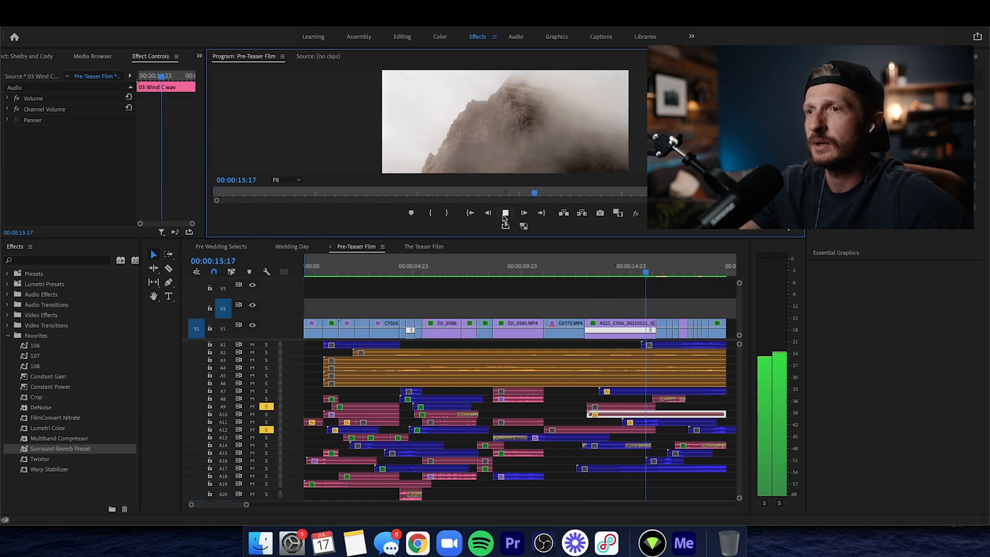
click(505, 214)
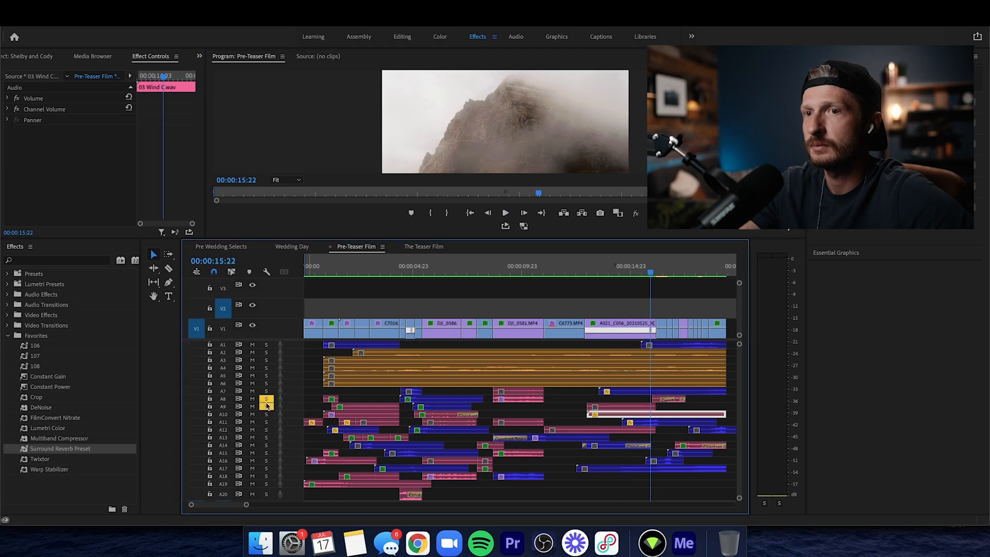
Audition the mountain shot with only A8 soloed from 00:00:12:23, and with only A9 soloed from 00:00:13:03
click(588, 273)
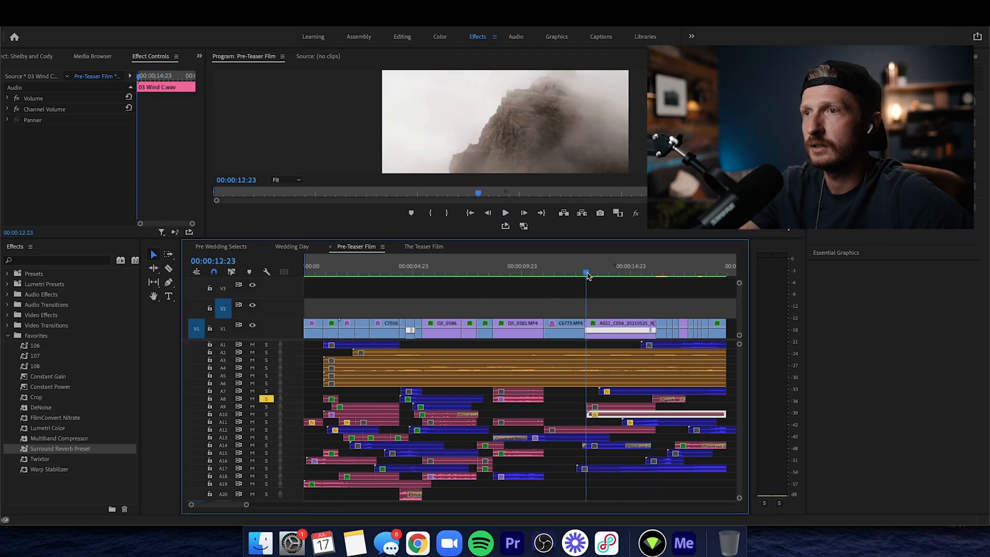
click(505, 213)
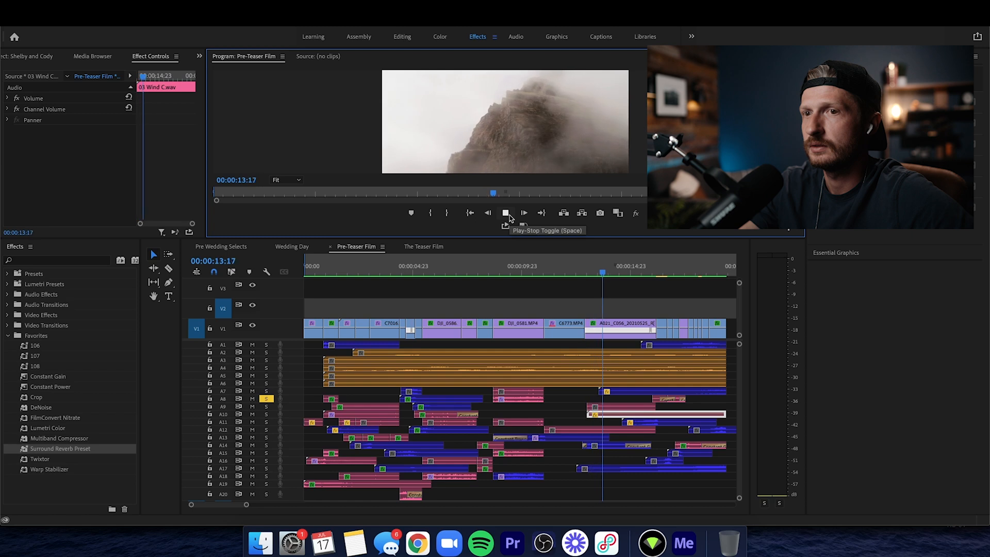
click(266, 399)
click(266, 406)
click(591, 270)
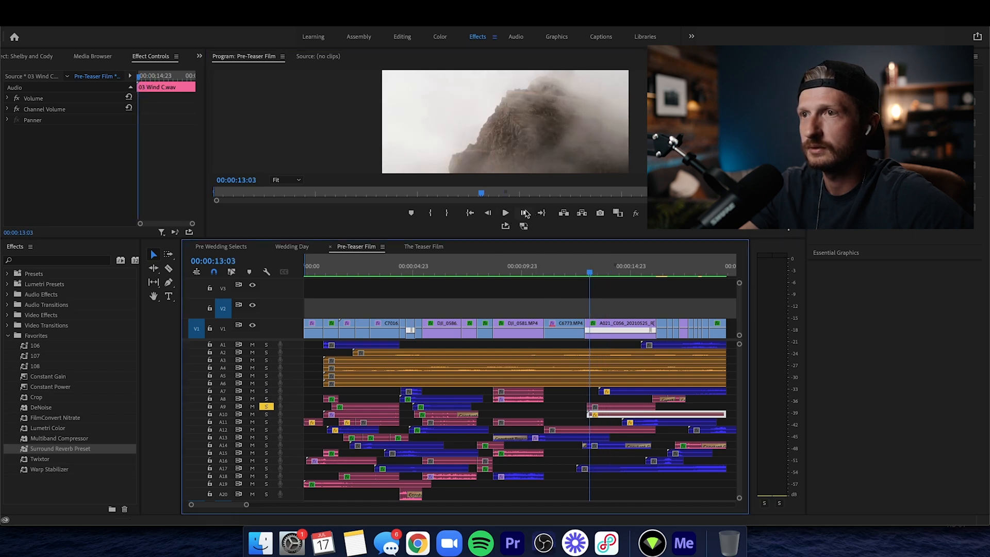
click(506, 213)
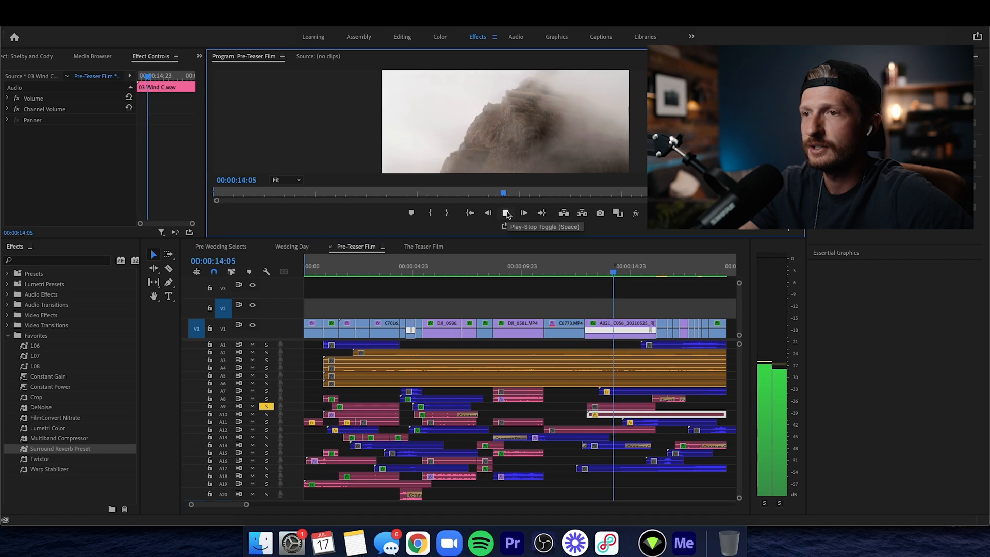
click(506, 213)
Solo A11 alone and play the opening of the mountain shot
click(266, 422)
click(266, 406)
click(592, 272)
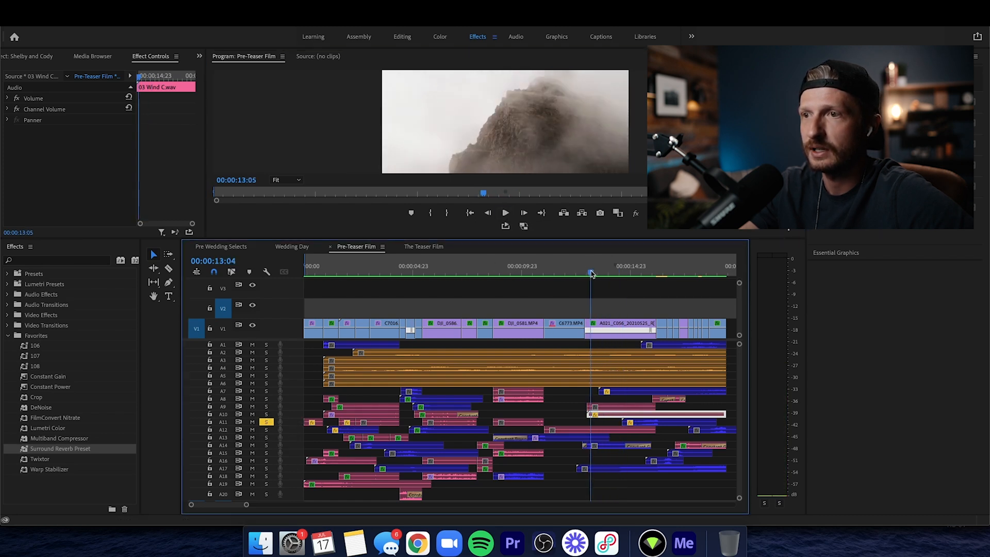
click(510, 213)
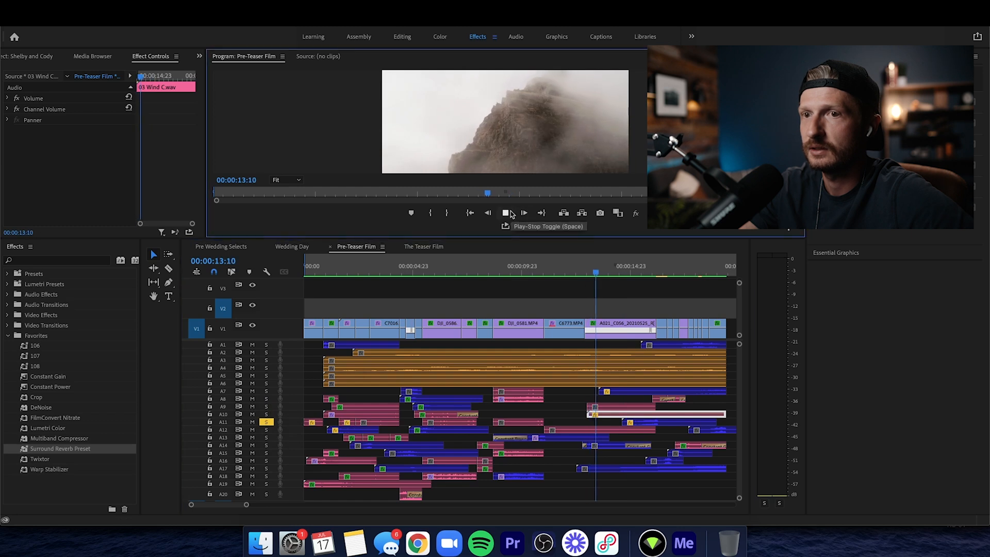
click(511, 213)
Solo A12 alone and play the mountain shot from 00:00:12:22
click(266, 429)
click(586, 267)
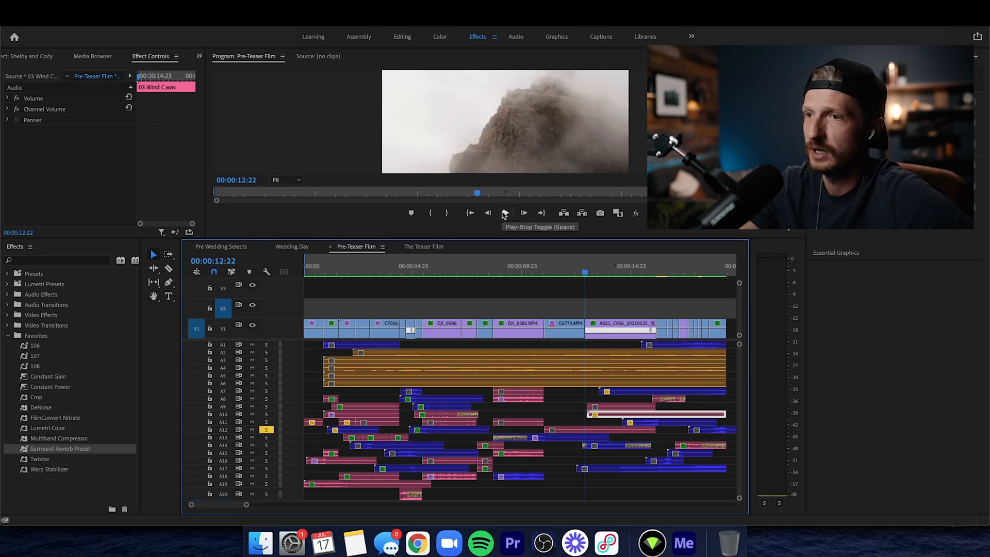
click(505, 214)
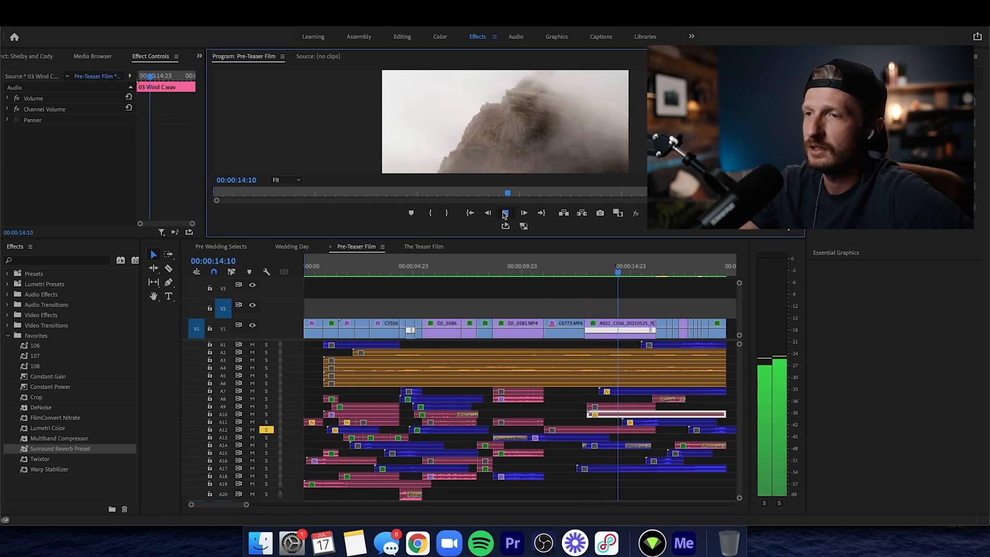
click(505, 213)
Inspect the effects of the mountain shot's audio clips on A9, A10 and A12
click(617, 415)
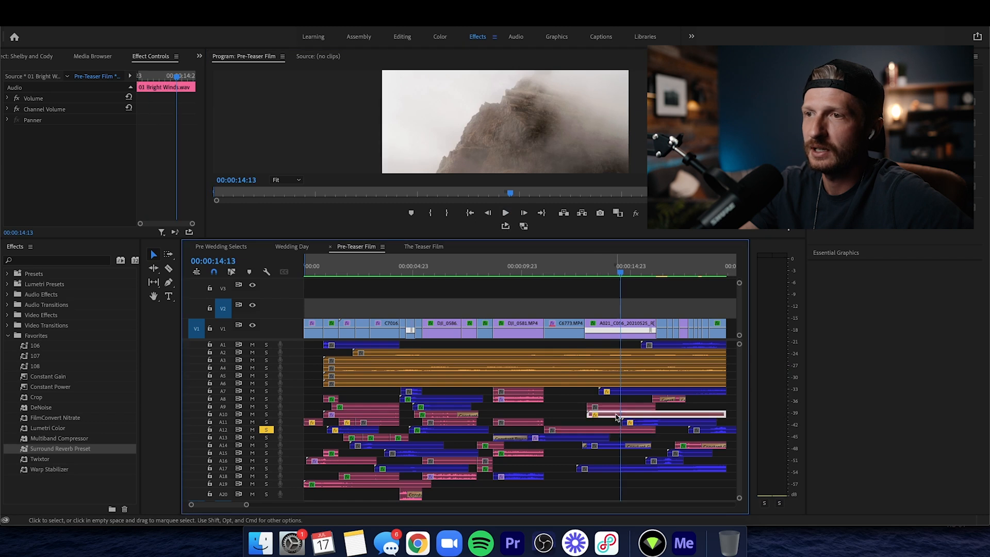
click(614, 406)
click(614, 415)
click(615, 429)
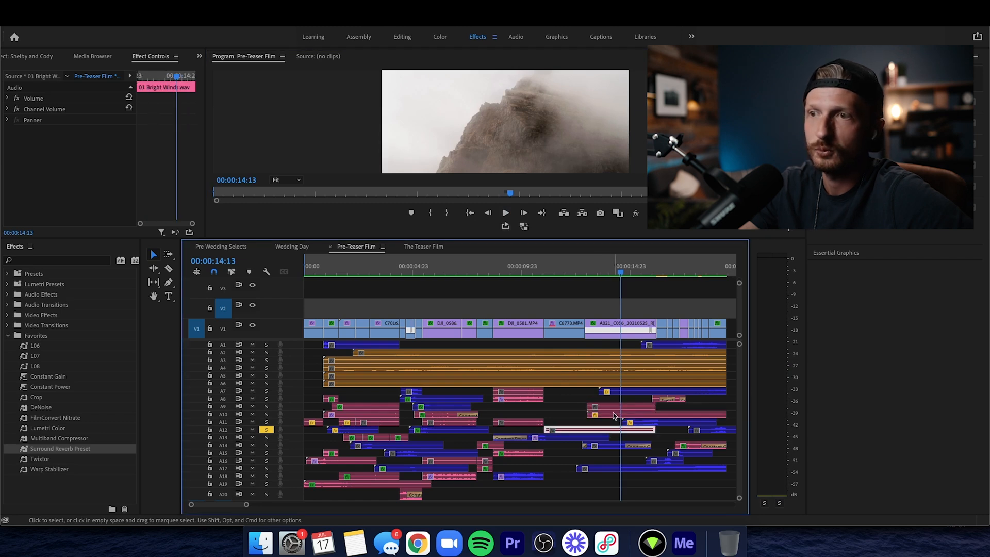
click(613, 414)
Solo A11 alone, play the film from 00:00:00:00 through the volcano shot, and return the playhead to 00:00:00:16
drag(614, 267, 300, 329)
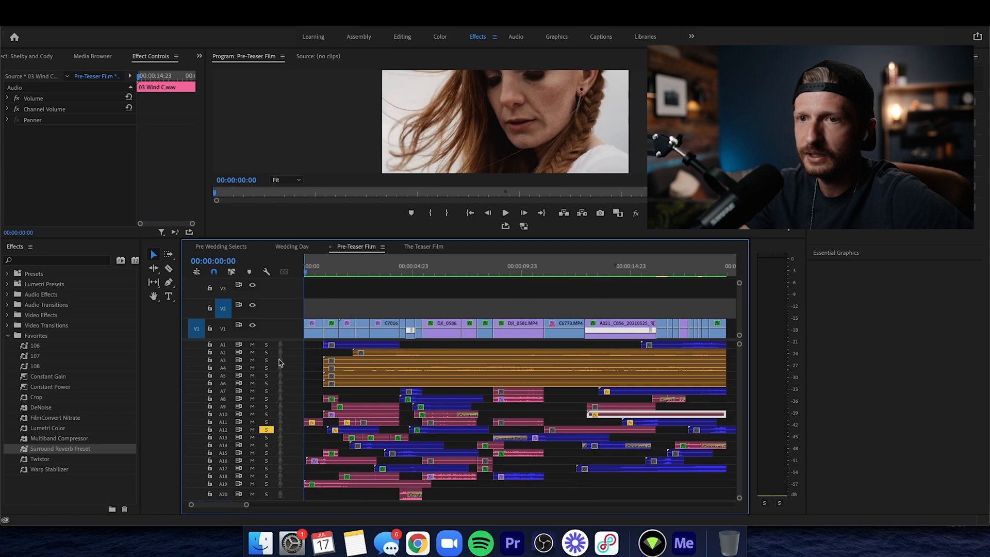
click(266, 429)
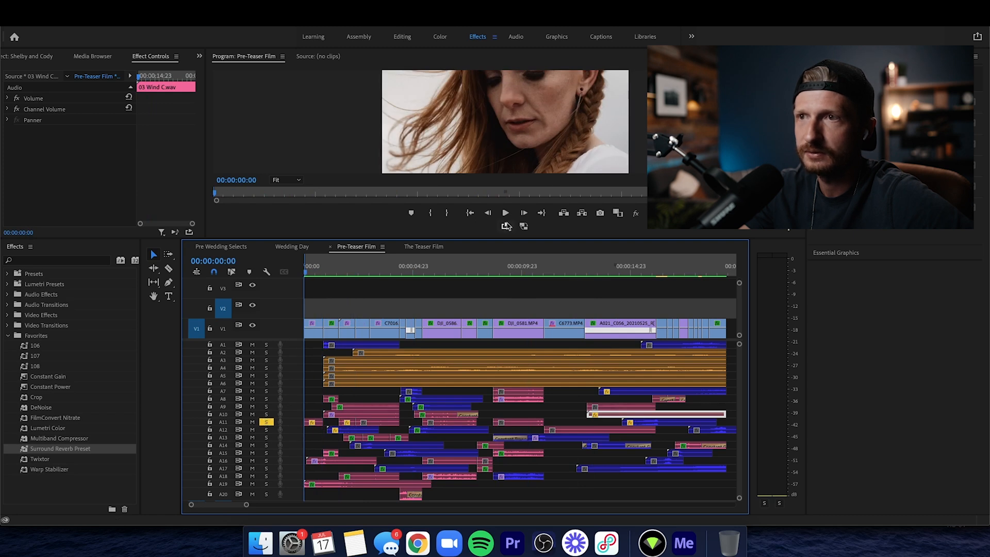
click(505, 213)
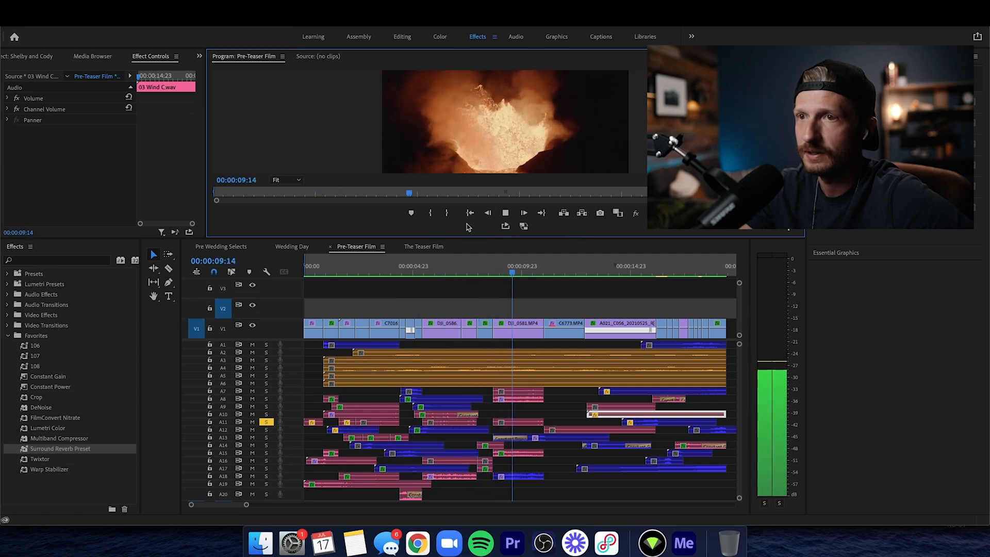
click(424, 271)
drag(407, 273, 318, 276)
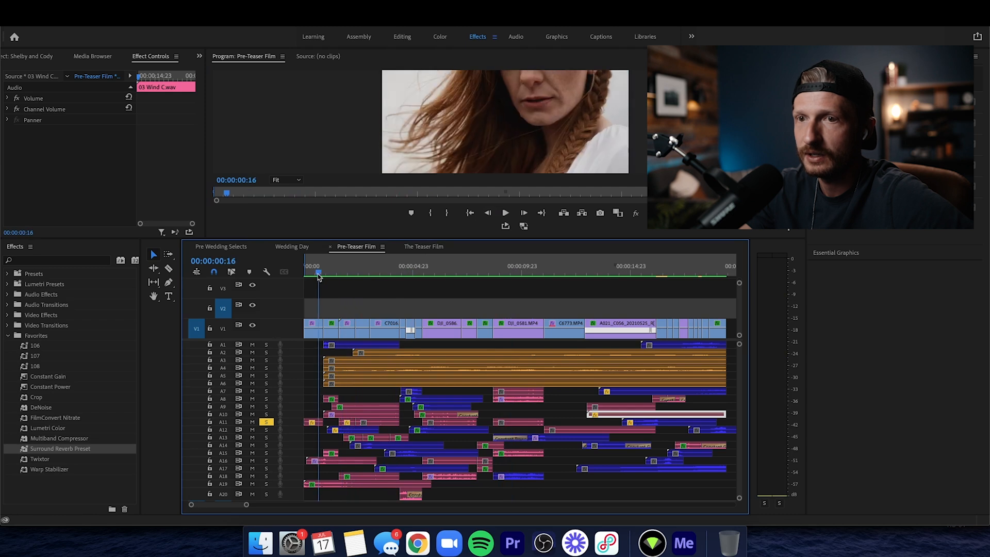
Solo A7, A8, A9, A12, A15 and A17 together, and play the steering wheel and lava shots from 00:00:04:09
click(266, 421)
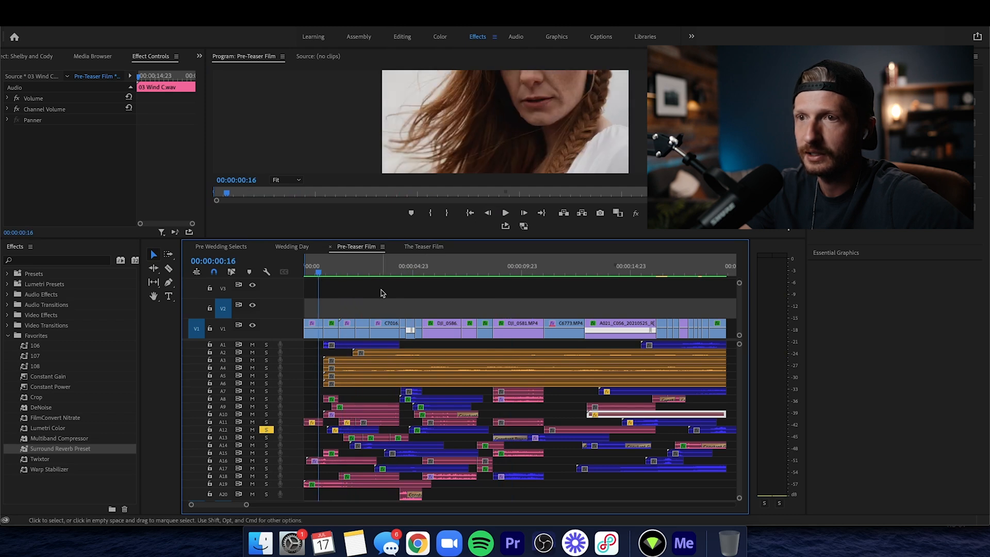
click(400, 271)
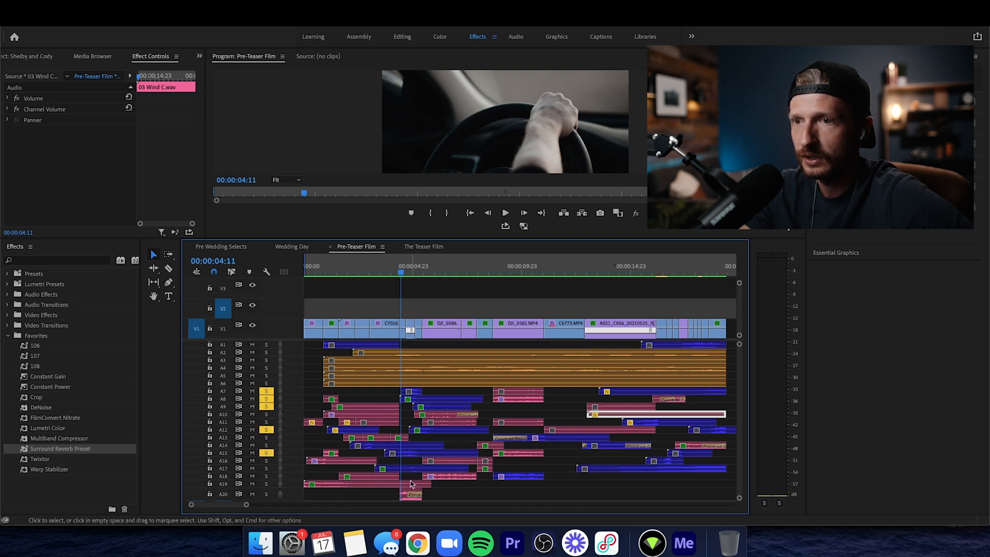
click(266, 468)
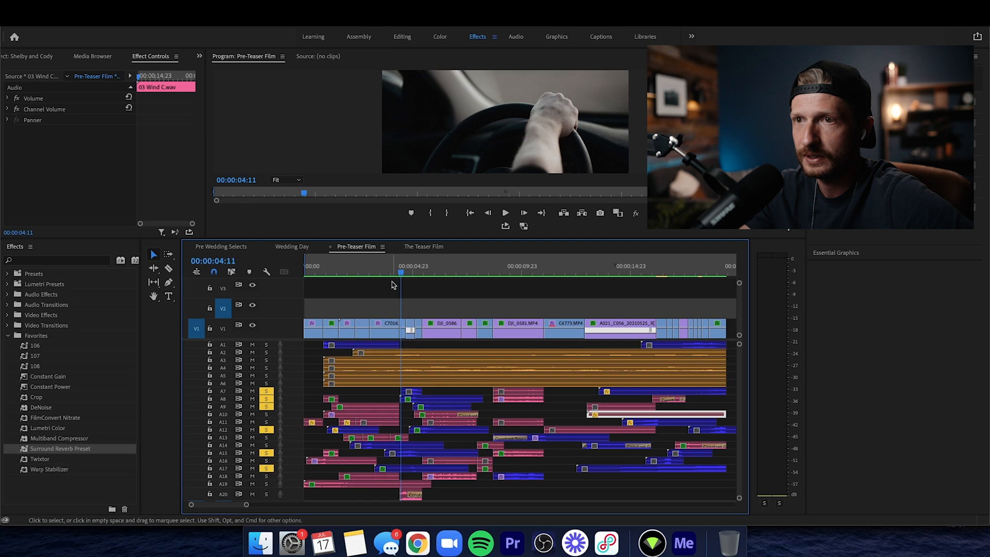
mouse_move(402, 268)
mouse_down()
mouse_move(430, 274)
mouse_move(400, 275)
mouse_up()
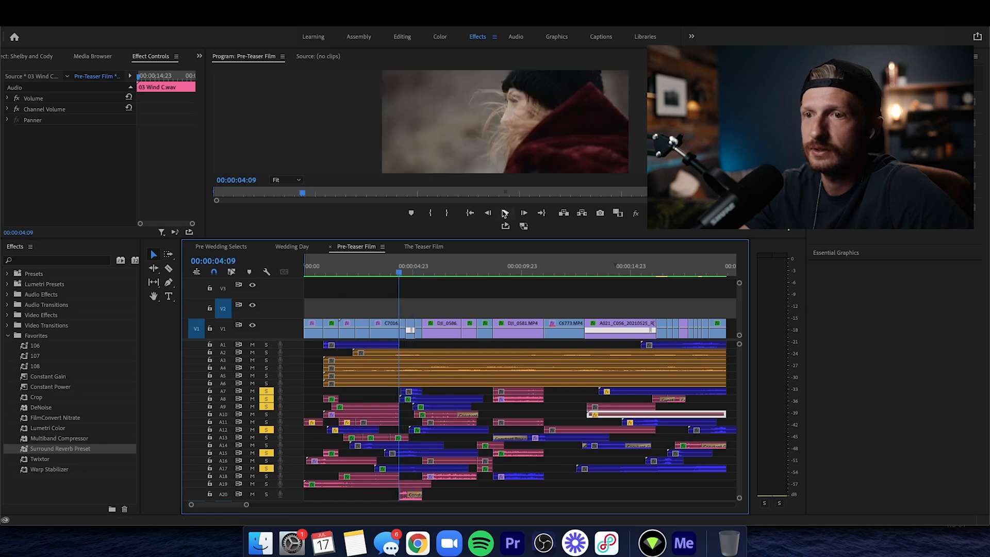
click(505, 214)
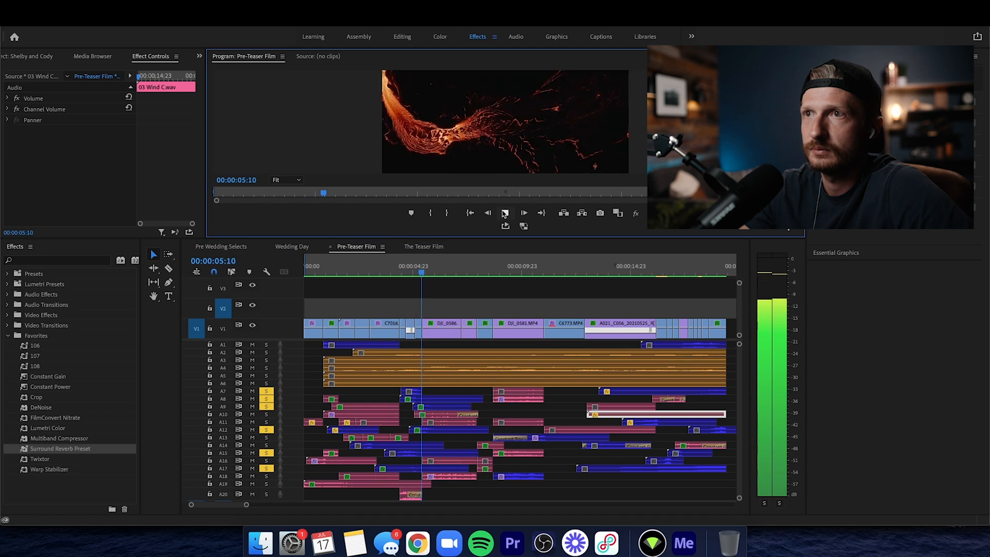
click(505, 213)
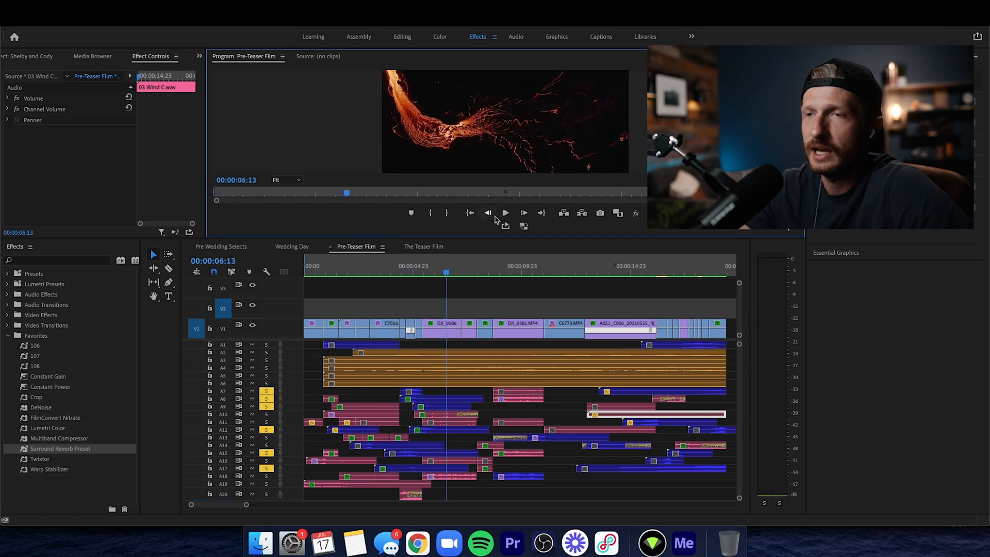
Solo A7 alone and play the steering wheel transition from 00:00:04:13
click(402, 268)
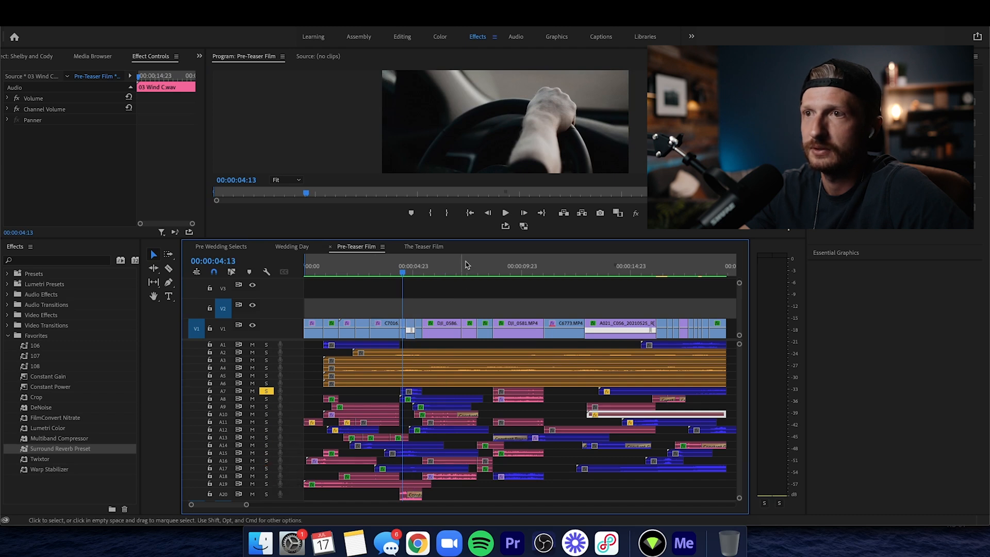
click(505, 213)
click(505, 213)
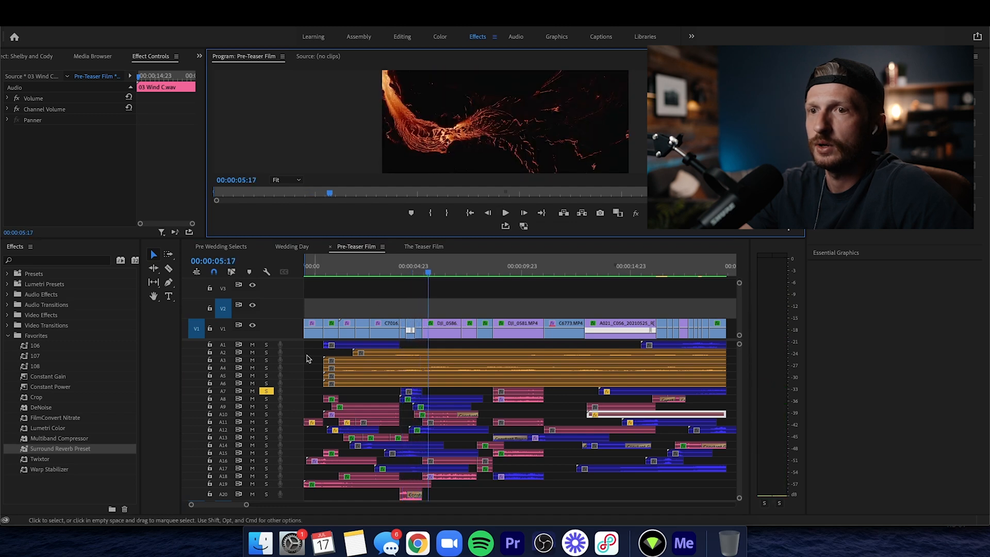
Solo A8 alone and play from the steering wheel shot at 00:00:04:16 into the lava shot
click(266, 399)
key(Left)
click(406, 275)
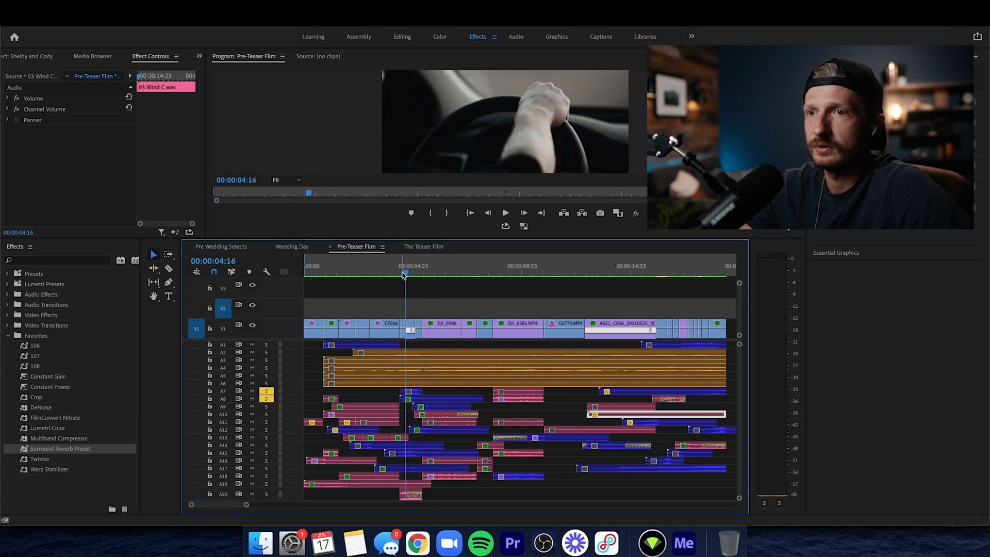
click(264, 390)
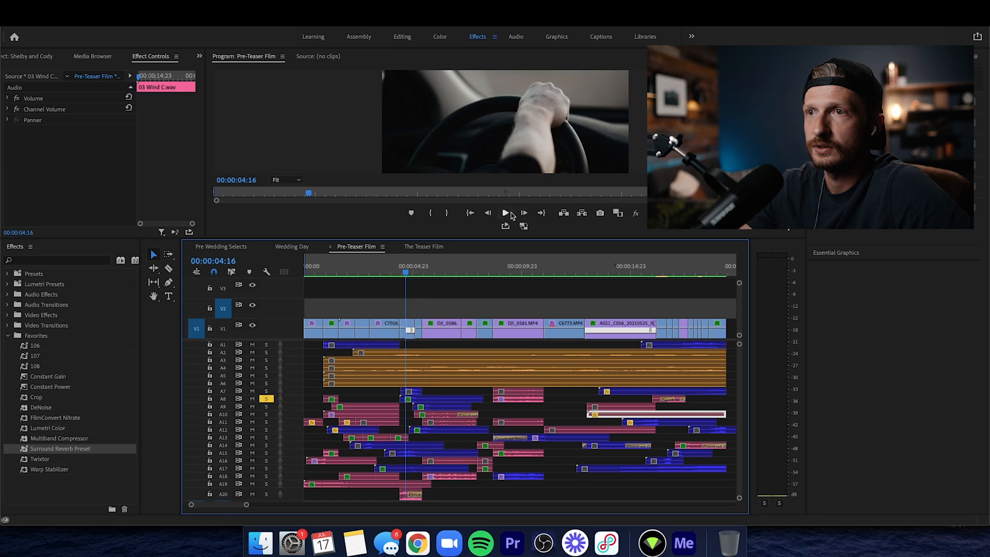
click(510, 213)
click(511, 213)
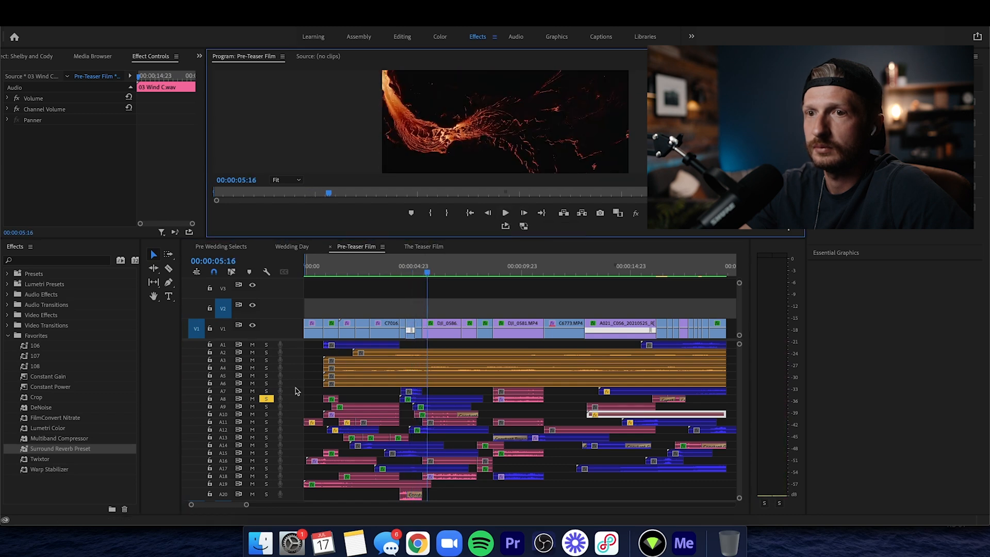
Solo A9 alone and play the sequence from just before the lava shot
click(267, 407)
click(266, 399)
drag(427, 272, 418, 273)
click(506, 213)
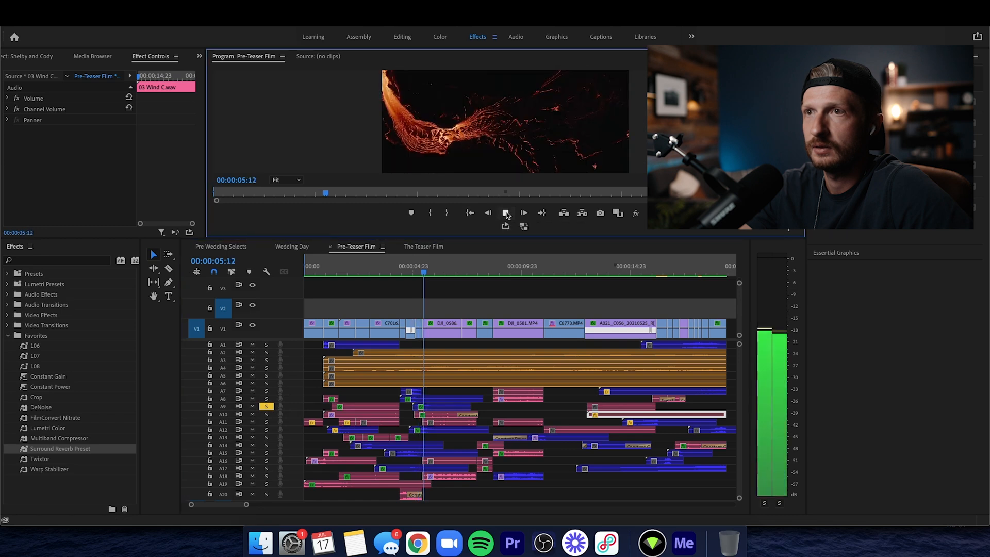
Solo A7 and A8 together with A9, and play the steering wheel to lava transition from 00:00:04:11
click(266, 399)
click(267, 391)
click(402, 272)
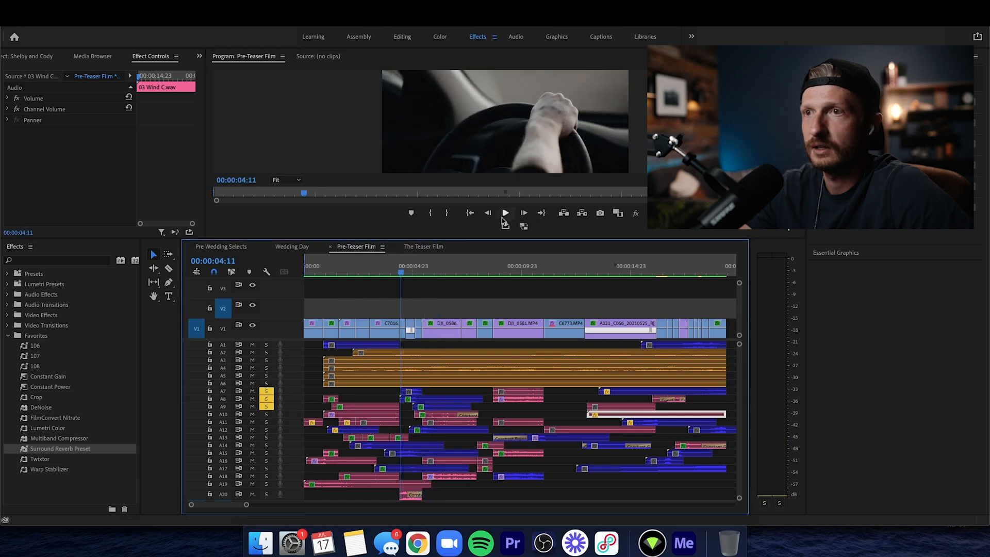
click(503, 216)
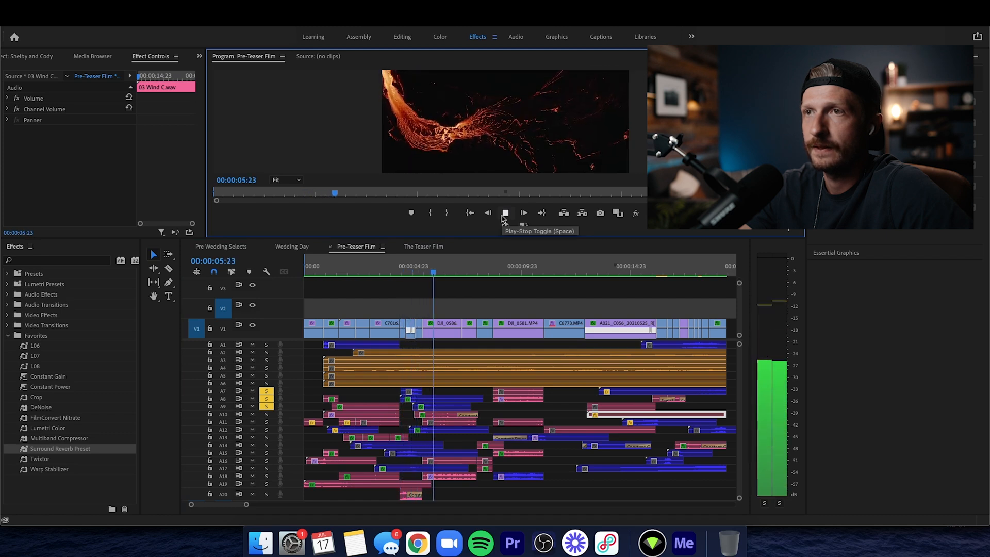
click(504, 214)
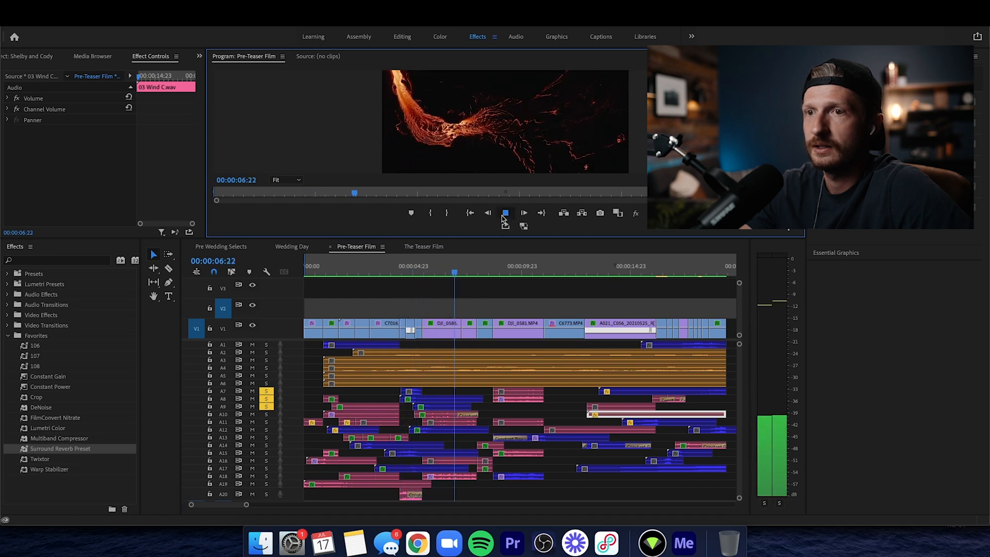
Solo A12 alone and play from the car wheel shot at 00:00:04:23 into the lava shot
click(266, 430)
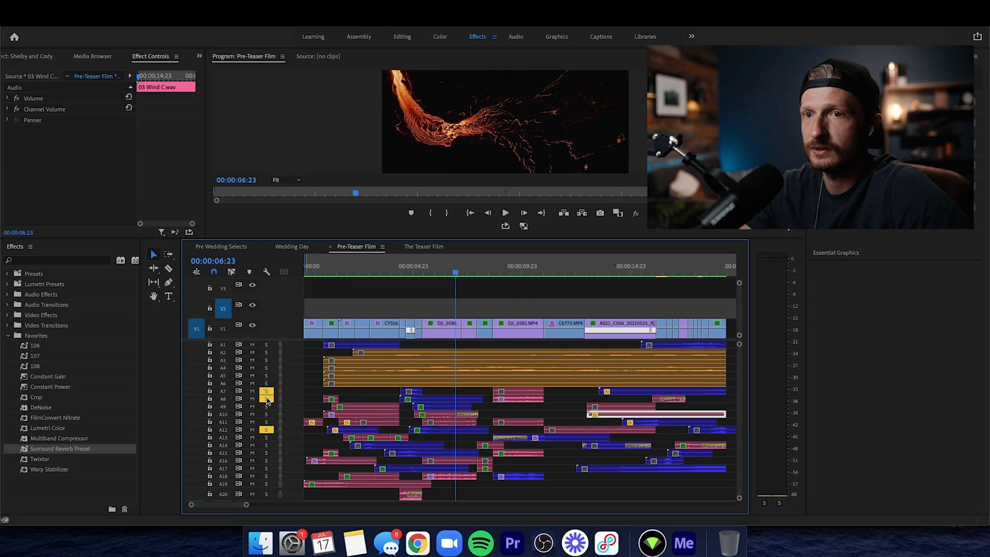
click(266, 383)
click(413, 273)
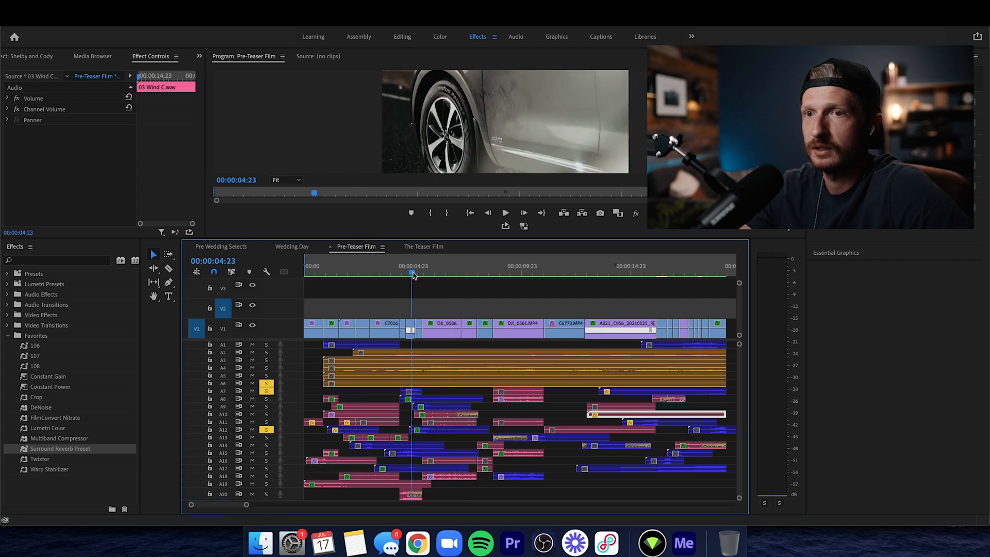
click(266, 389)
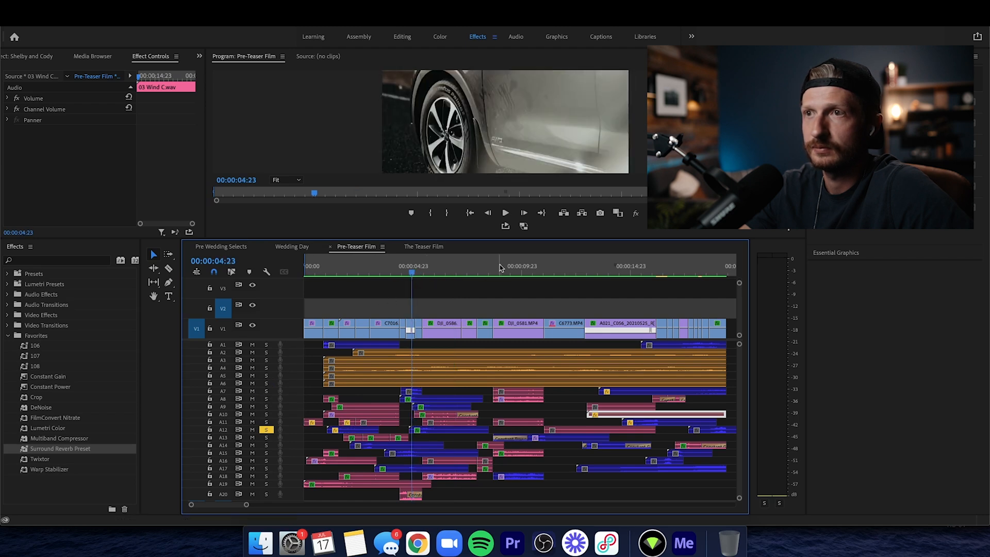
click(506, 214)
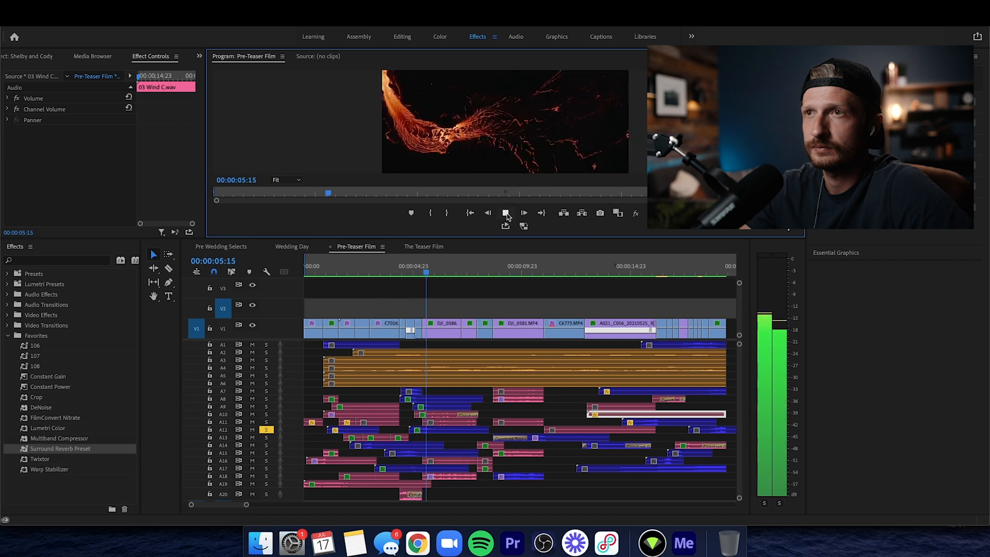
click(506, 213)
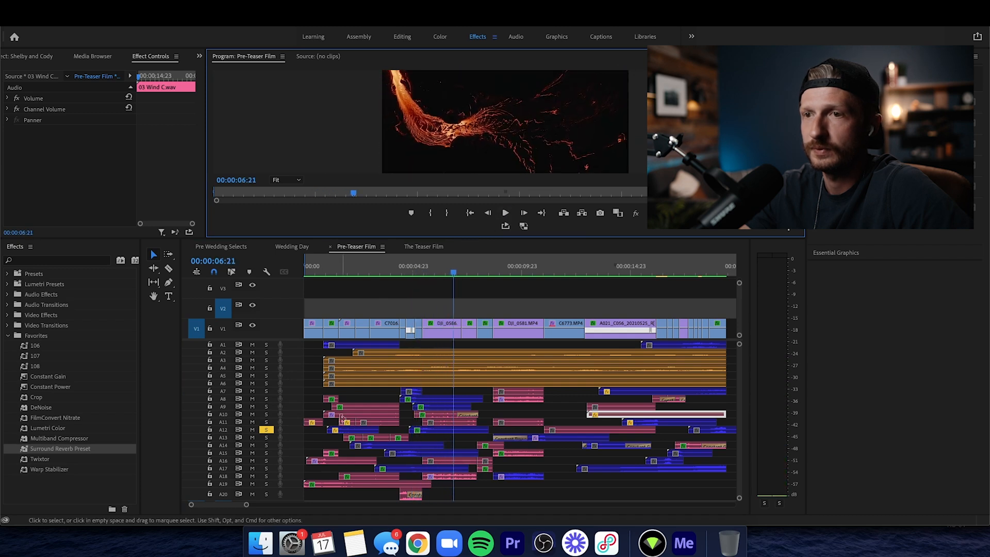
Solo A15 alone, play from the steering wheel shot at 00:00:04:10, and select its 23 Car Rev Woosh clip
click(266, 453)
click(266, 430)
click(401, 272)
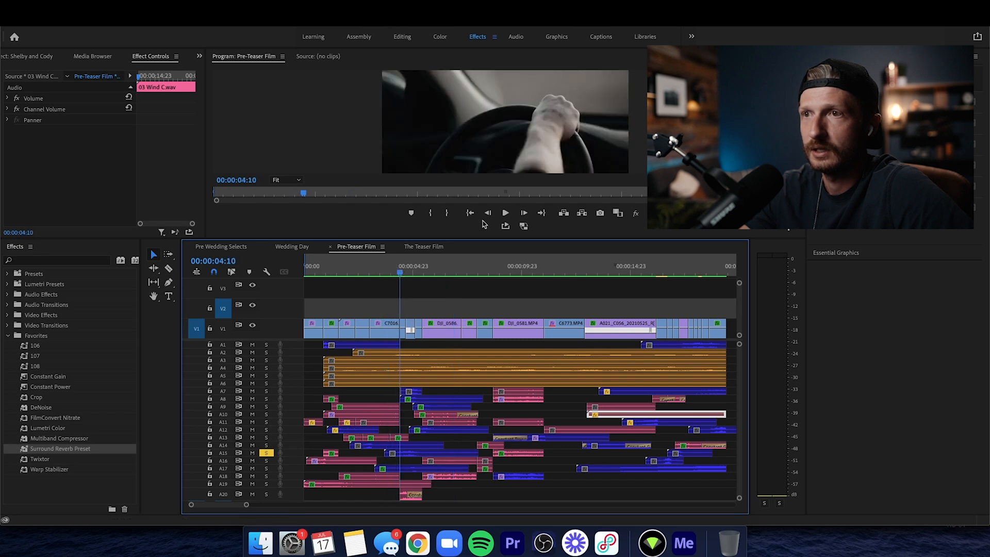
click(505, 214)
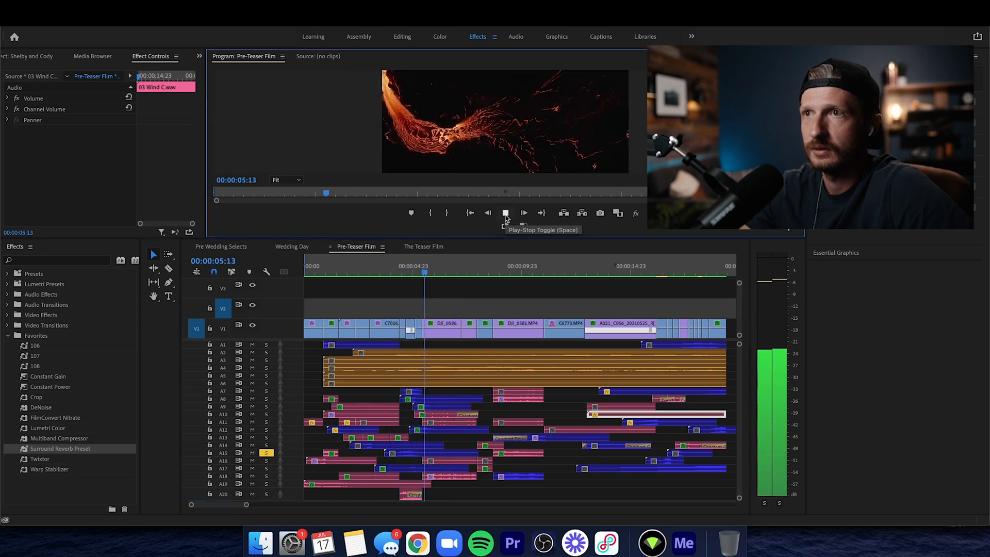
click(506, 213)
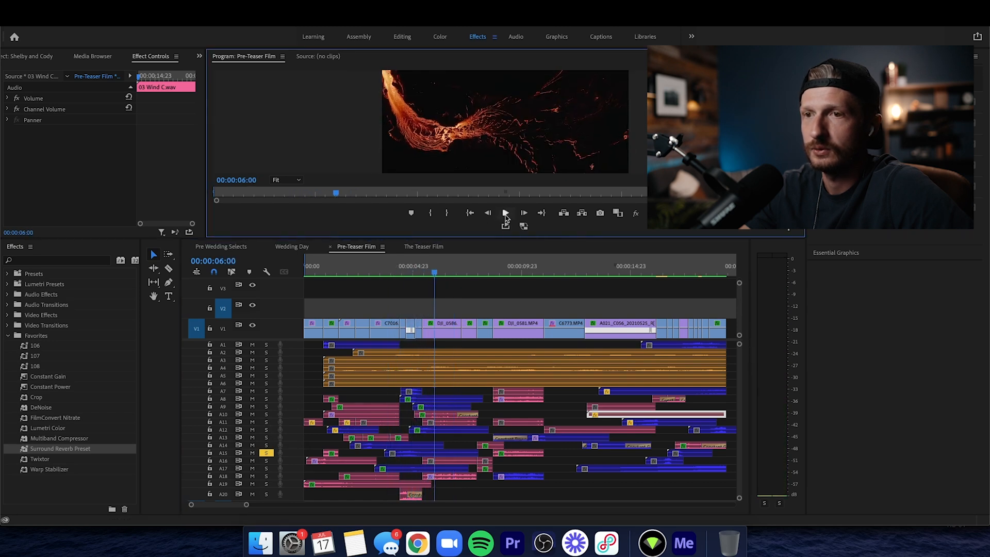
click(406, 454)
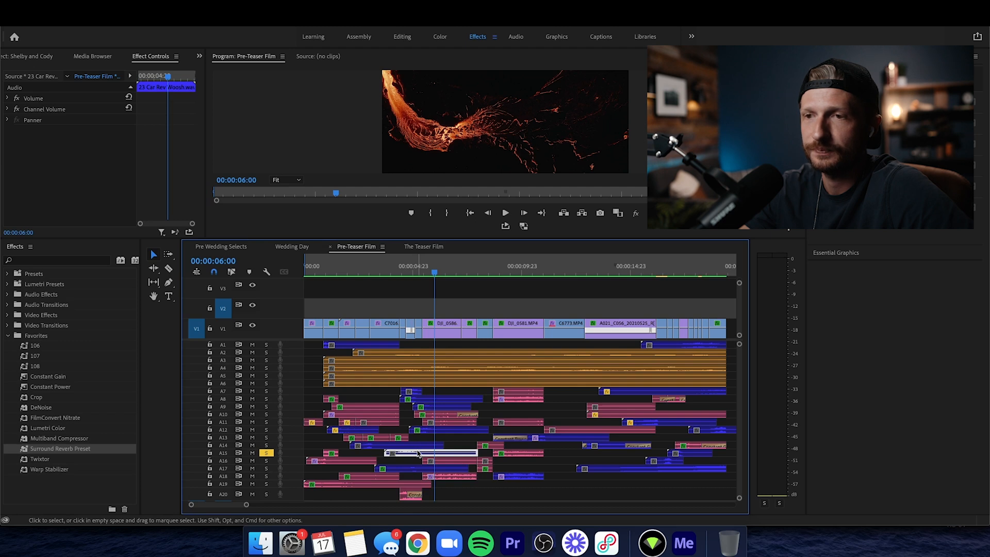
Solo A17 alone and play the lava transition from 00:00:04:14 and again from 00:00:04:07
drag(413, 271, 404, 273)
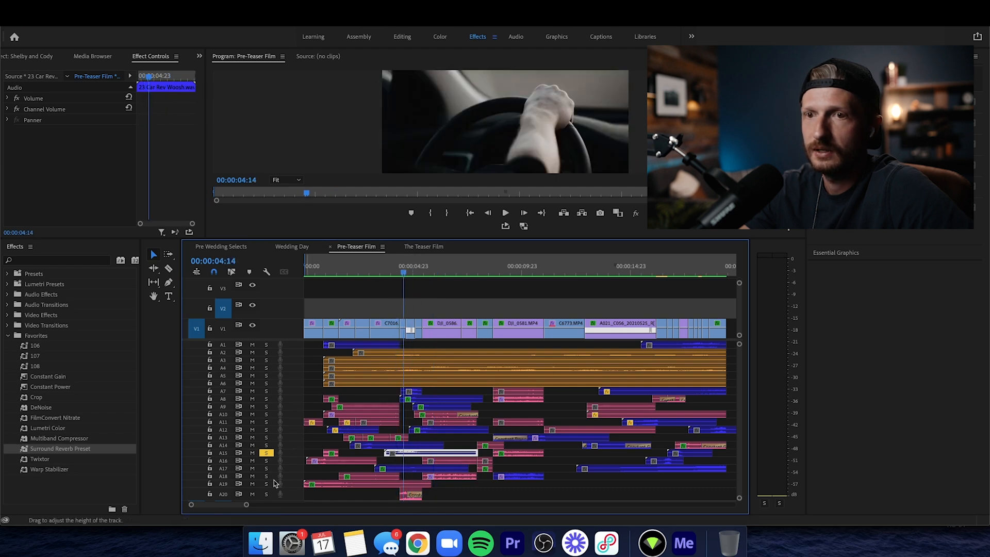
click(267, 453)
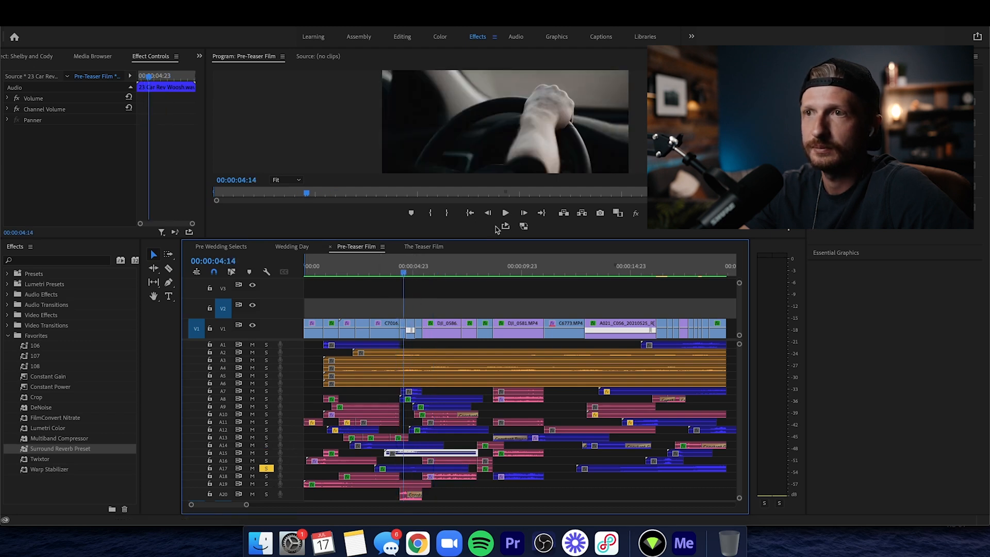
click(504, 213)
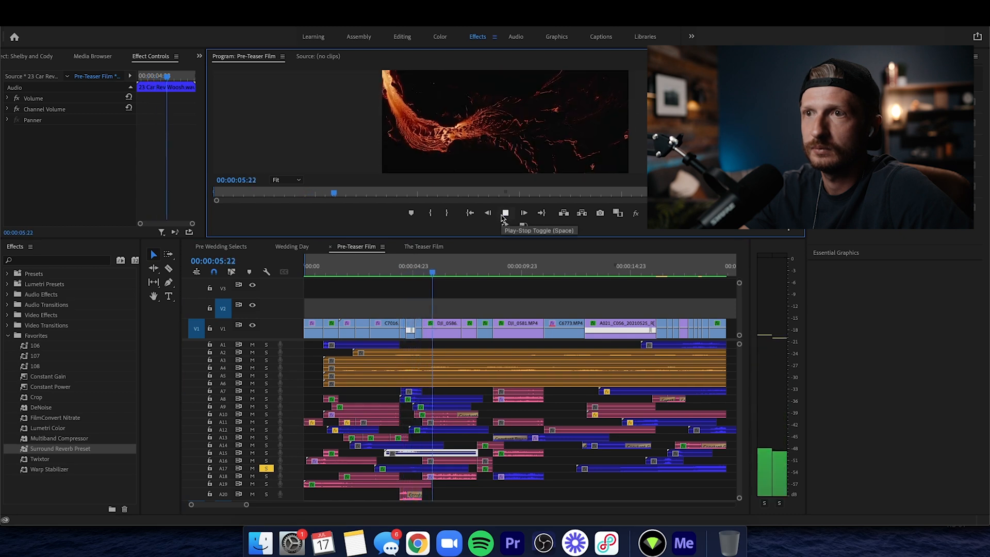
click(505, 214)
click(403, 273)
drag(404, 275, 397, 273)
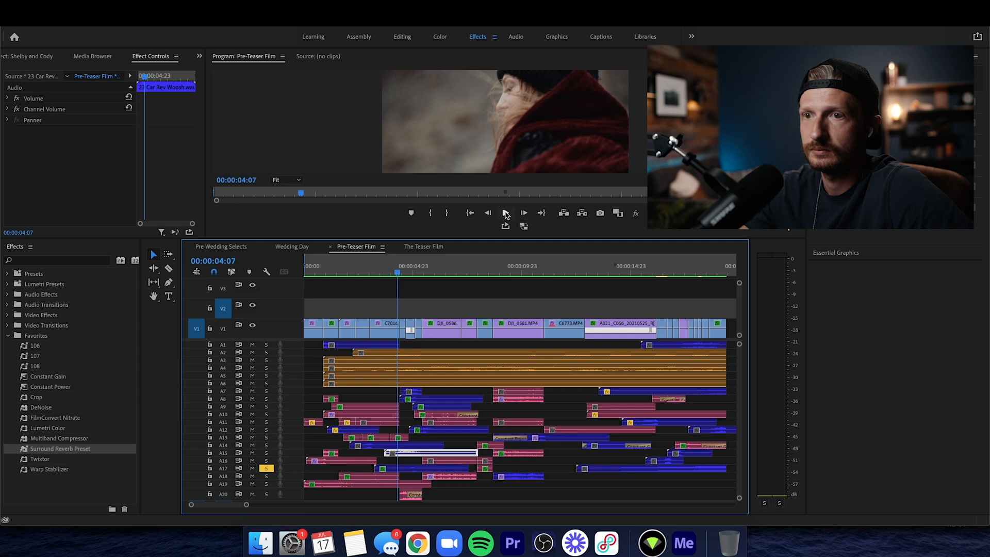
click(505, 214)
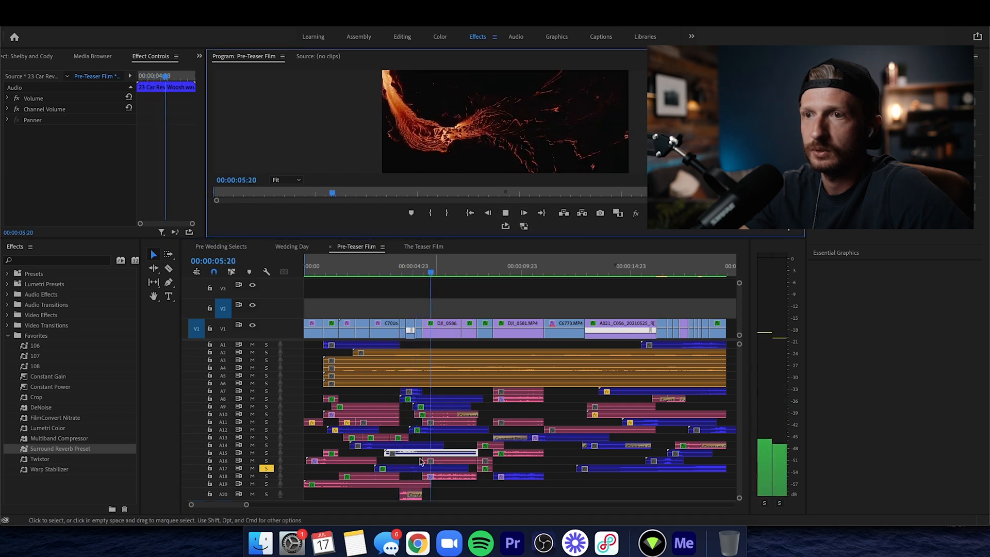
key(space)
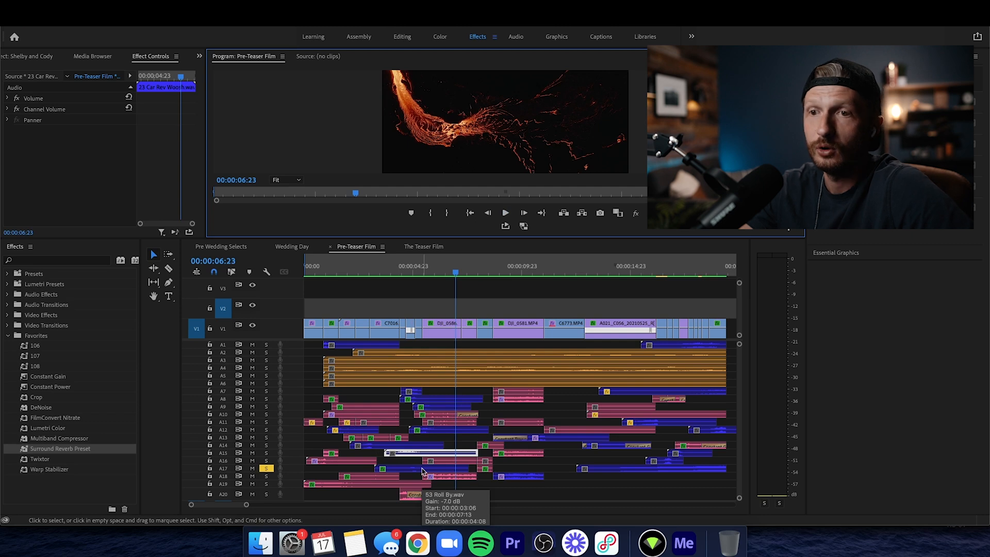
Solo A7, A8, A9, A12 and A15 together with A17, and play the steering wheel to lava transition twice
click(266, 452)
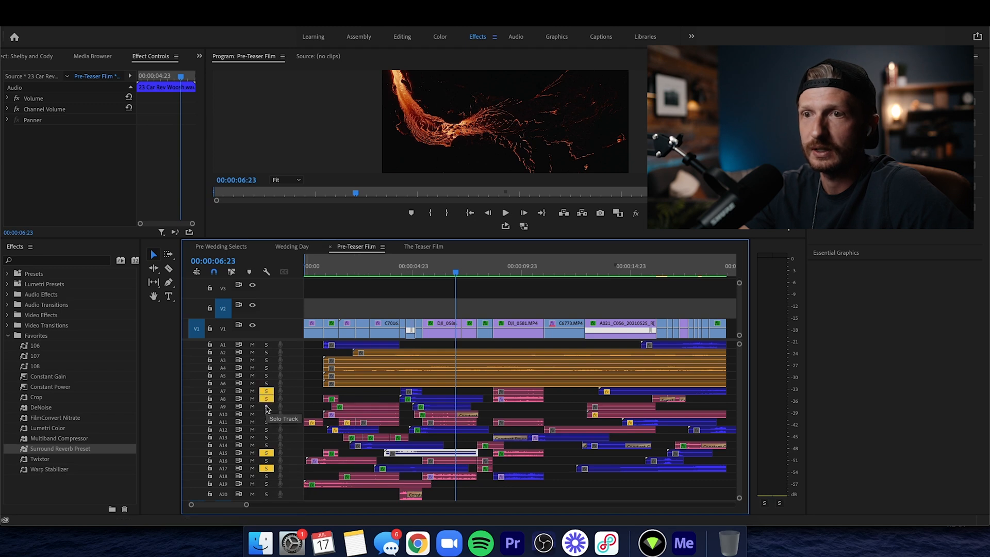
drag(418, 265, 401, 275)
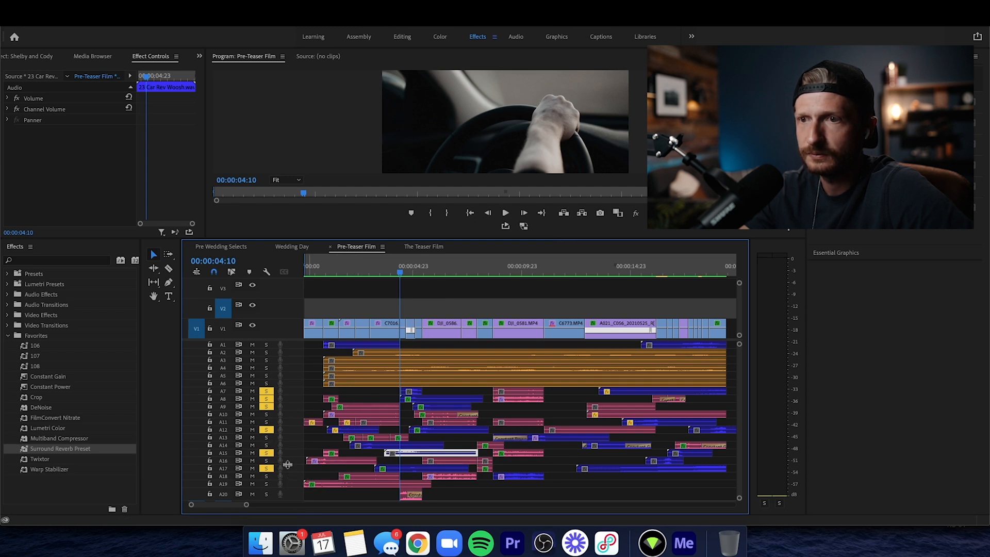
click(505, 213)
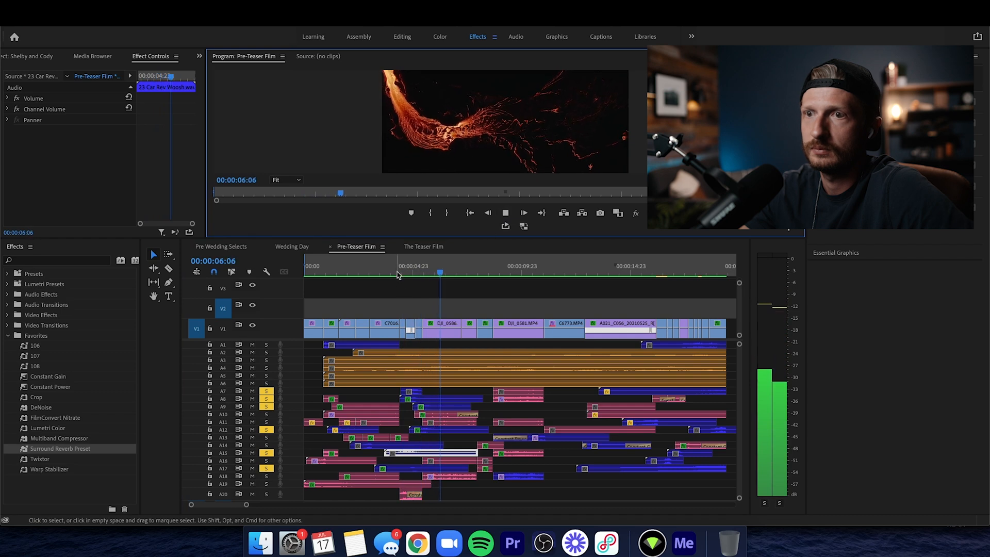
click(505, 213)
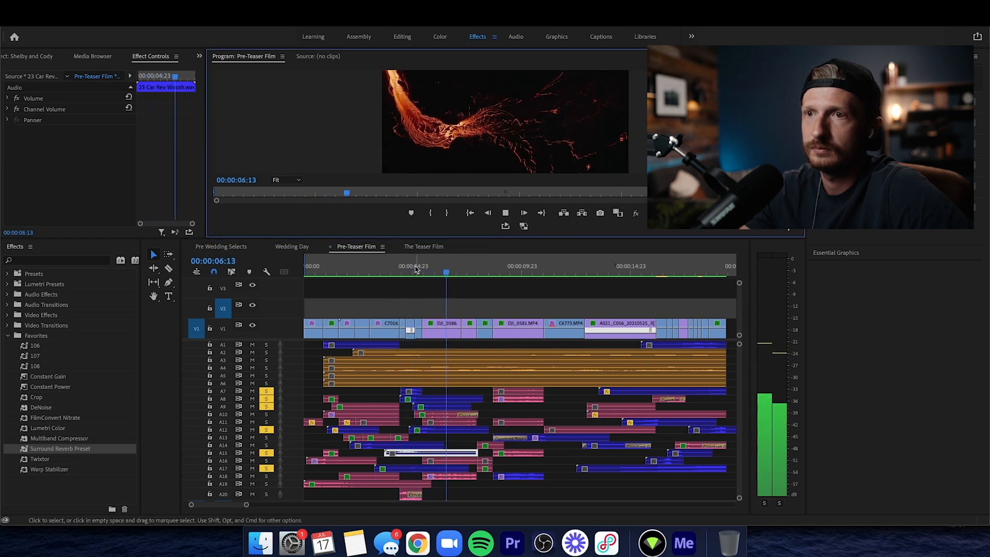
click(398, 267)
click(505, 213)
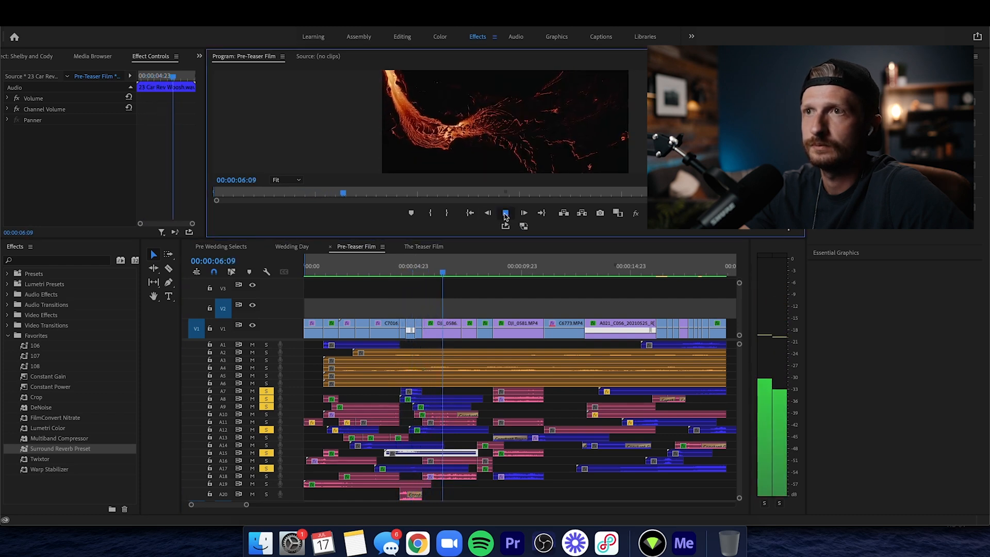
key(space)
Return to the sequence start, then scrub the closing montage from the misty mountain at 00:00:15:15 to the waterfall at 00:00:19:03
drag(486, 270, 289, 312)
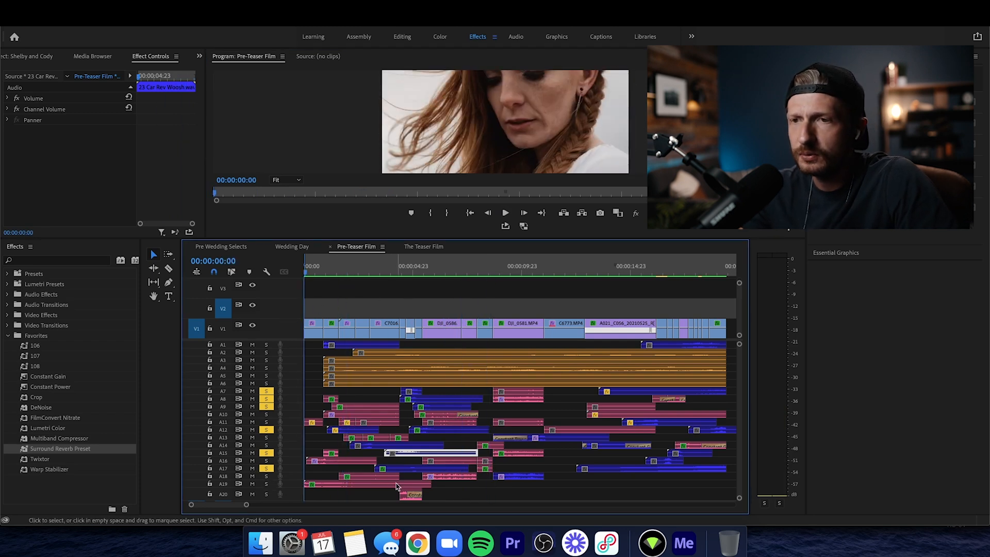
click(644, 267)
scroll(644, 281, right, 5)
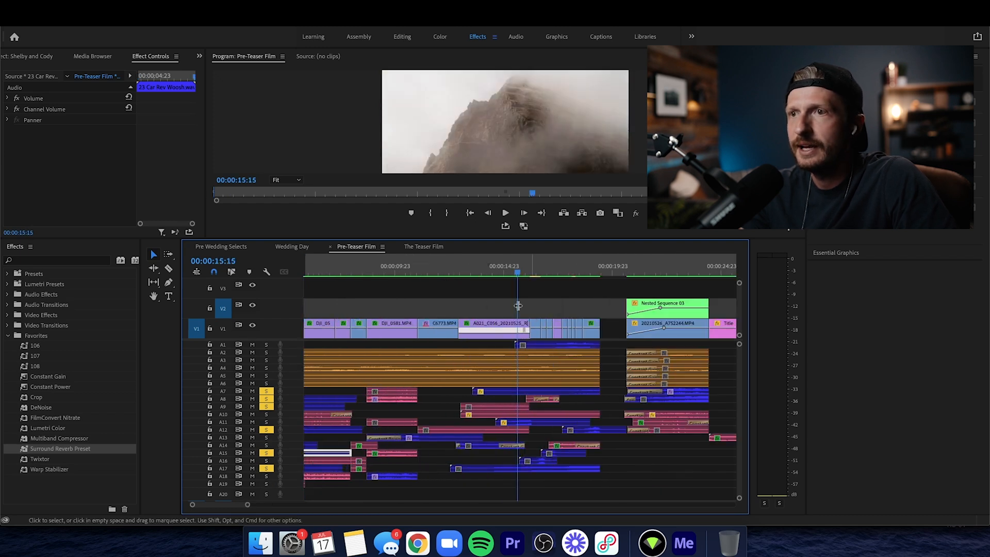
drag(527, 277, 578, 277)
drag(578, 277, 596, 277)
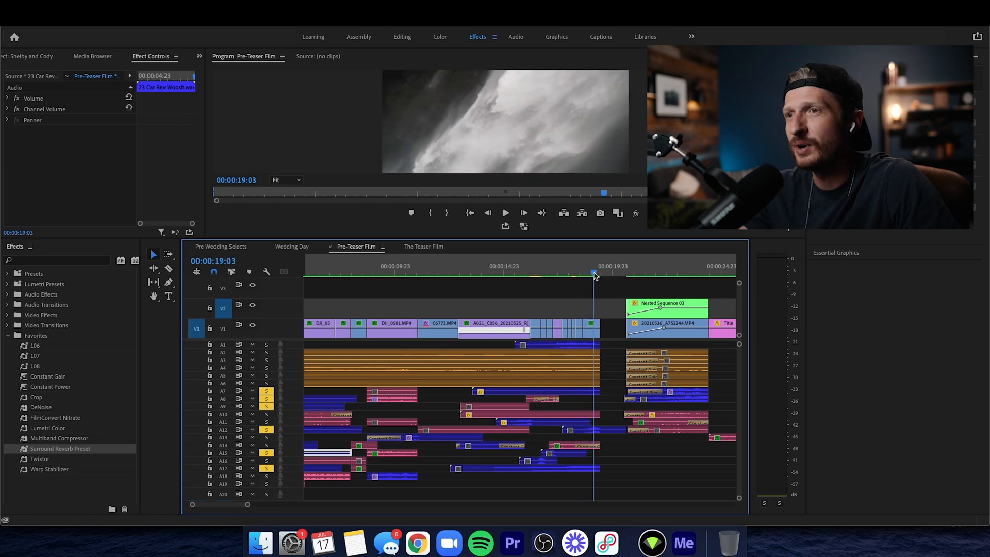
Select the 03 Escalate clip, leave only A7 soloed, and play the end of the montage
click(577, 392)
click(266, 407)
click(266, 429)
click(266, 452)
click(266, 470)
click(572, 269)
key(space)
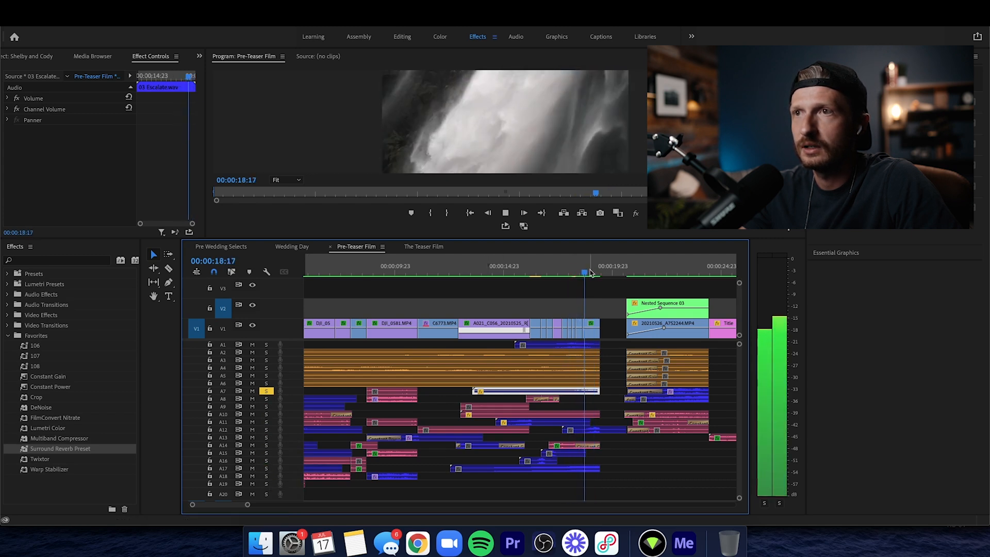
click(585, 270)
key(space)
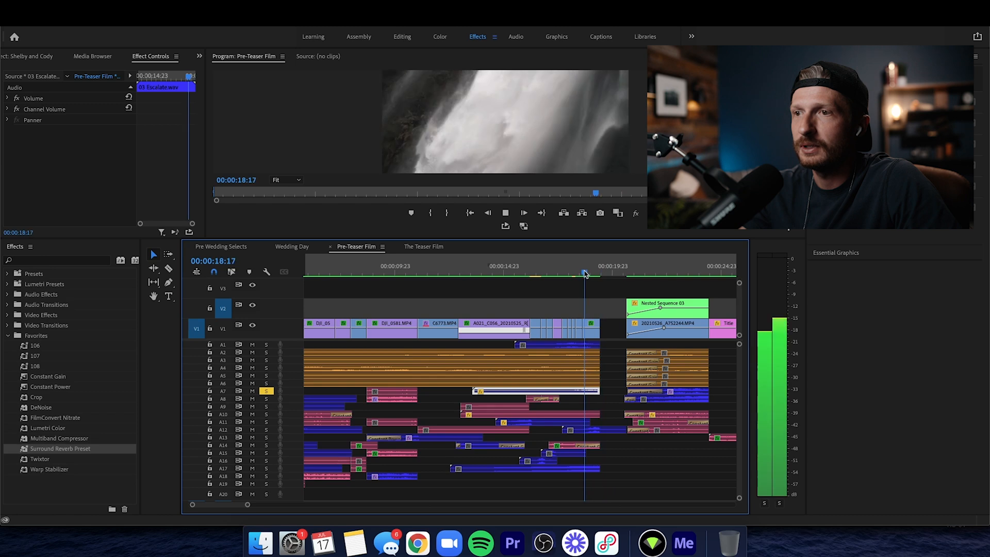
Select the 06 Below The Surface clip on A5 and step the playhead to the shot of the two women at 00:00:16:12
click(572, 272)
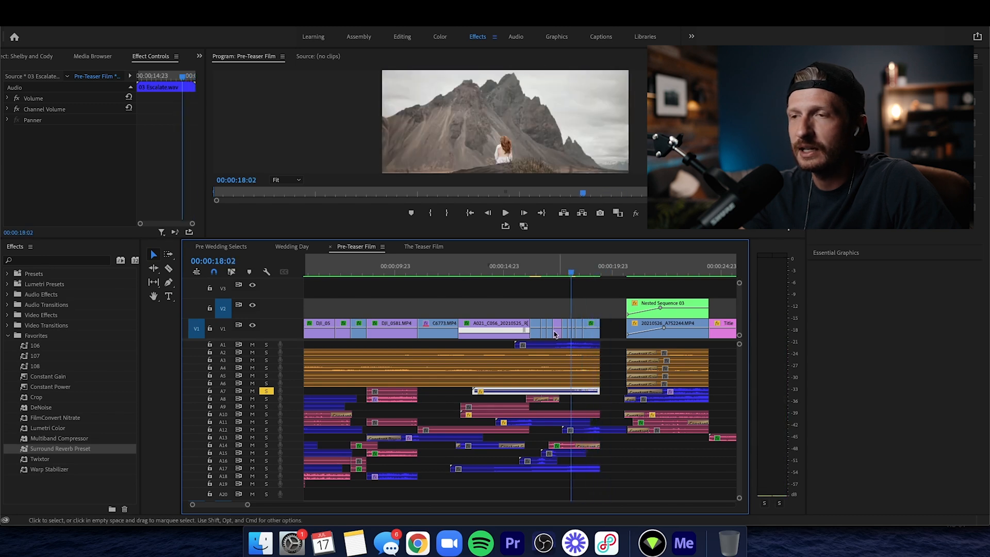
click(562, 367)
click(564, 376)
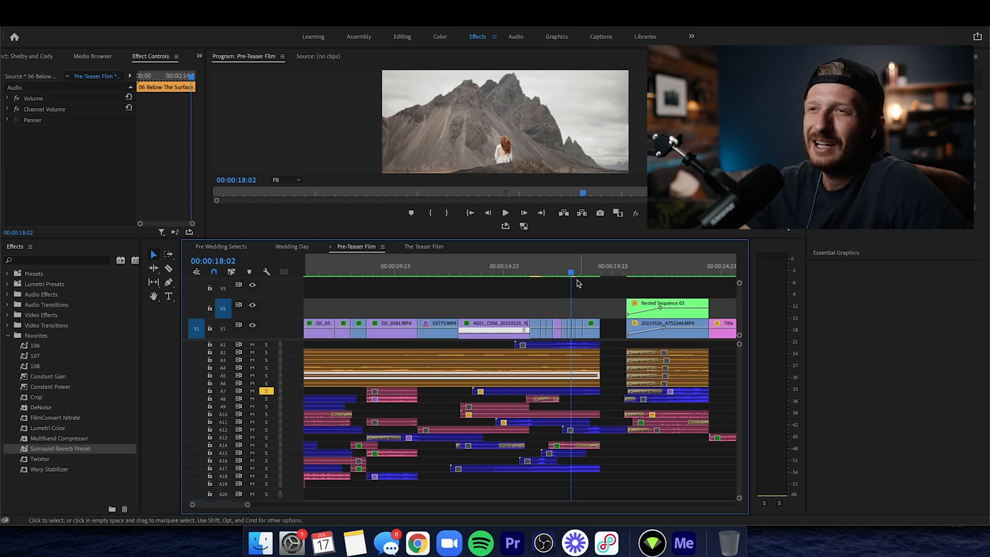
click(529, 275)
drag(529, 274, 534, 274)
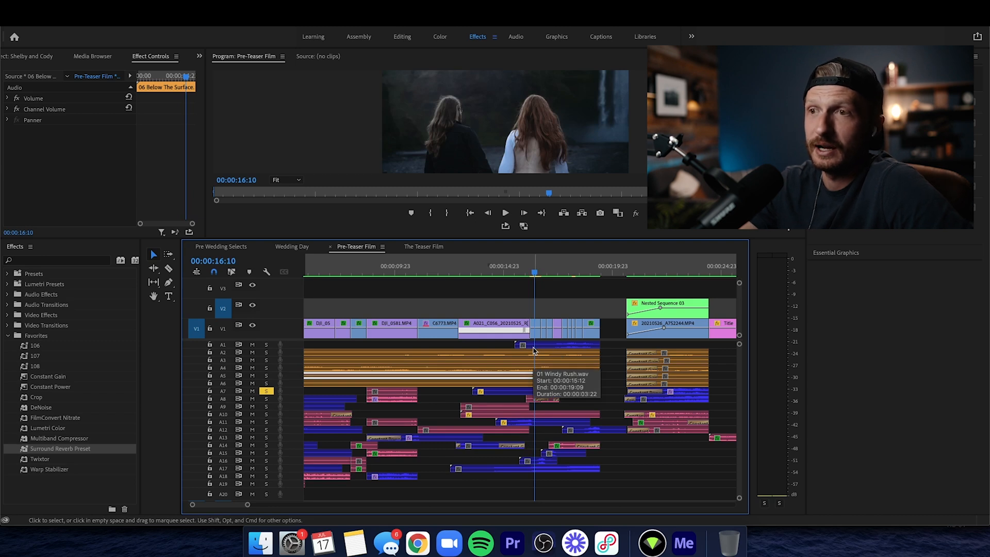
key(Right)
key(Right)
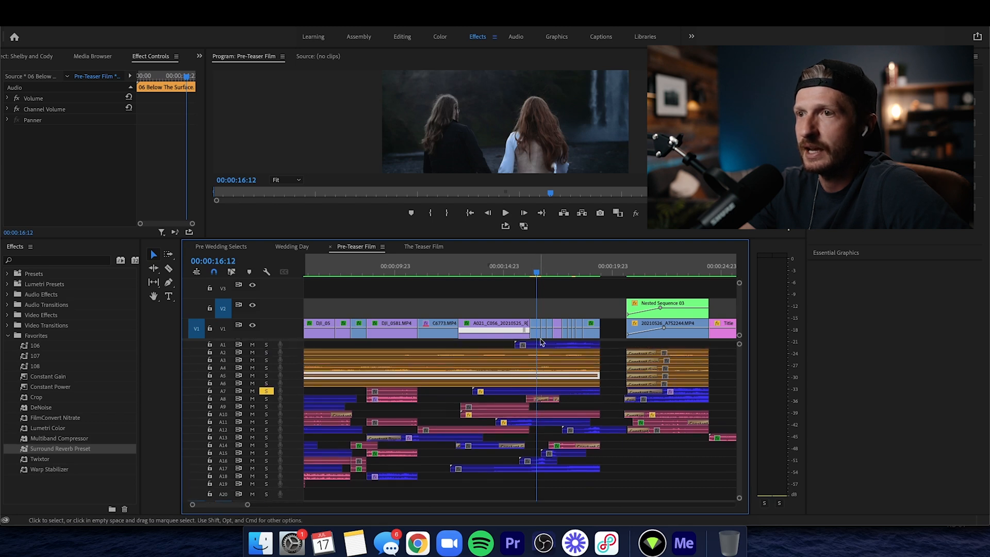
Clear the A7 solo, play the full mix from 00:00:15:19 to the waterfall ending, and move the playhead back to 00:00:16:09
click(524, 272)
click(505, 213)
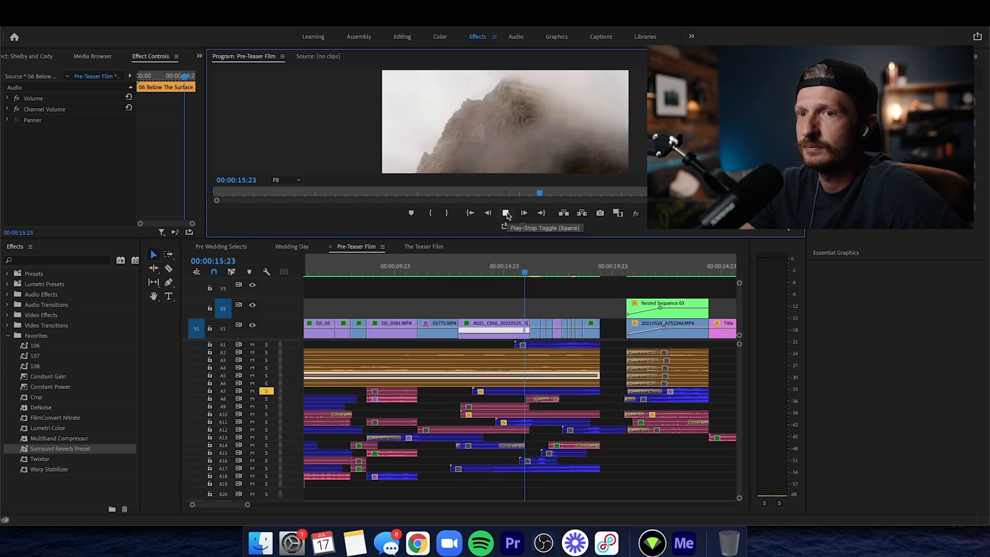
click(266, 391)
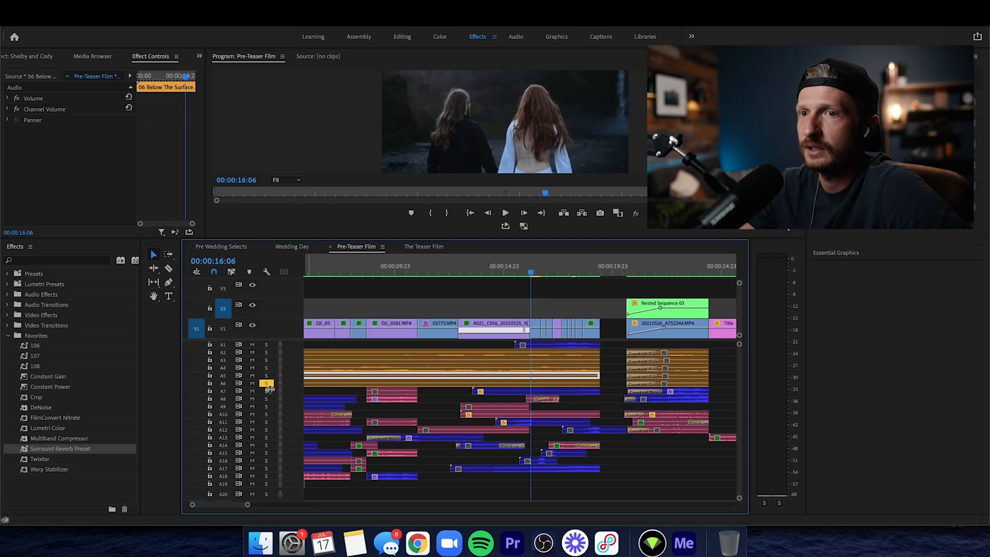
click(512, 268)
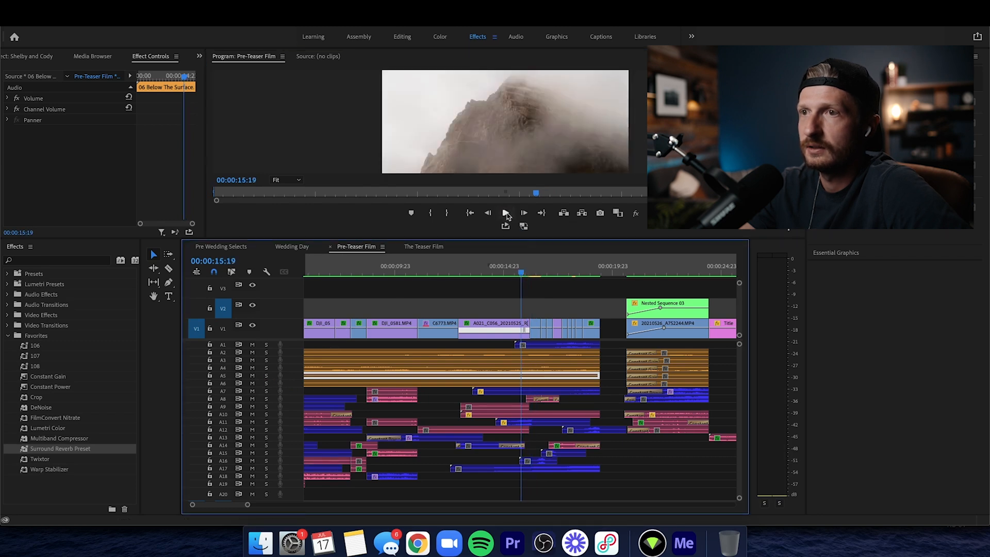
click(505, 213)
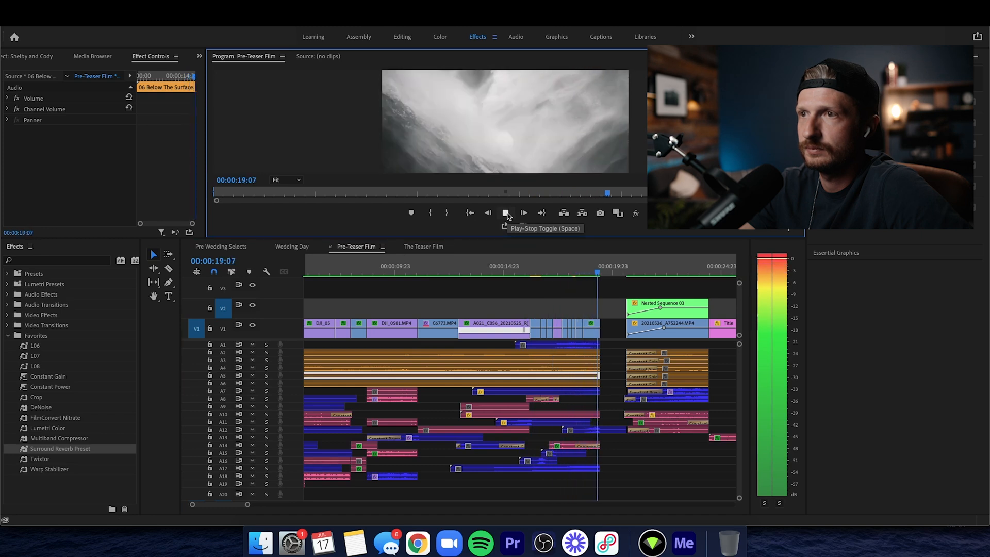
click(507, 214)
click(542, 269)
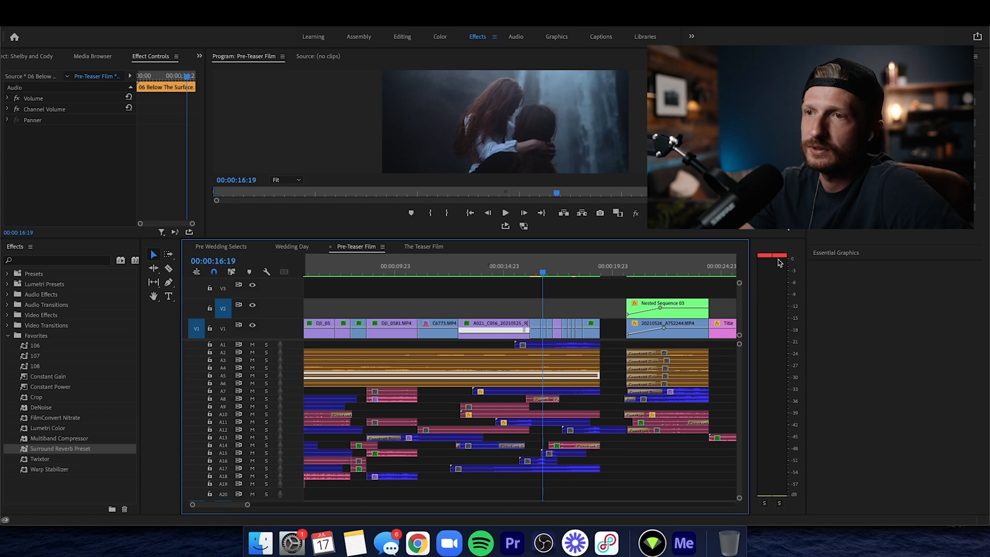
mouse_move(545, 272)
mouse_down()
mouse_move(586, 275)
mouse_move(528, 274)
mouse_move(536, 275)
mouse_up()
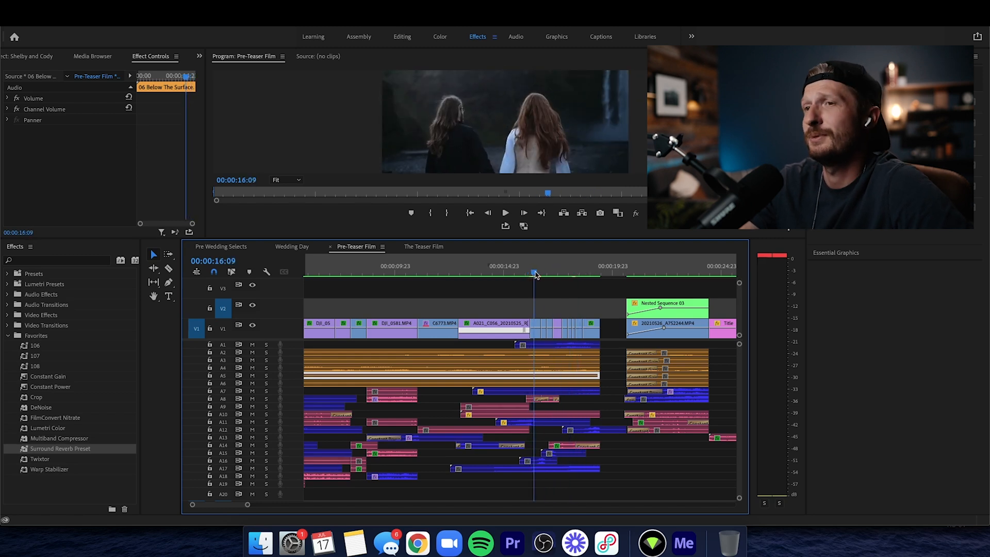
Select the 08 Creep Whoosh clip on A16, solo A16, and play from 00:00:15:16 through the shot of the two women
drag(536, 275, 531, 274)
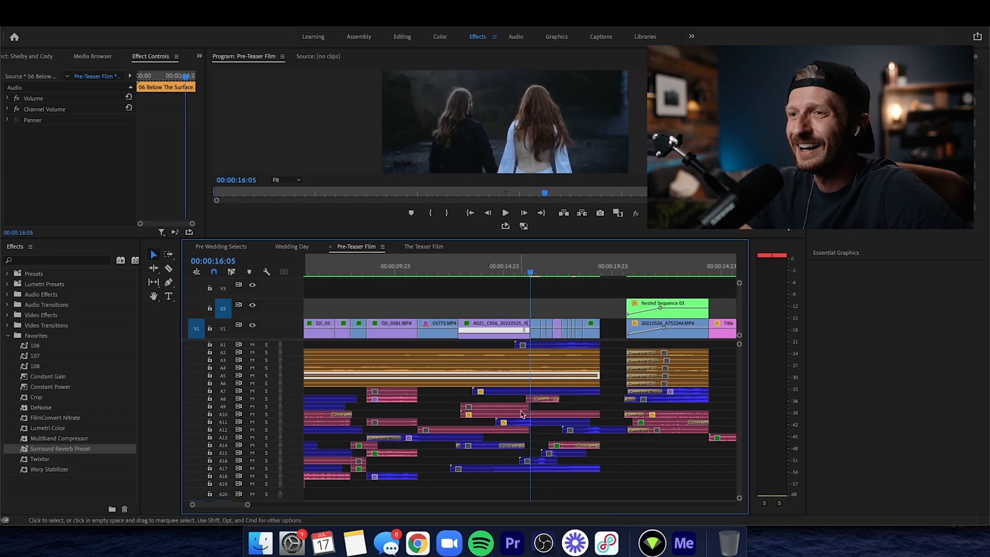
click(536, 460)
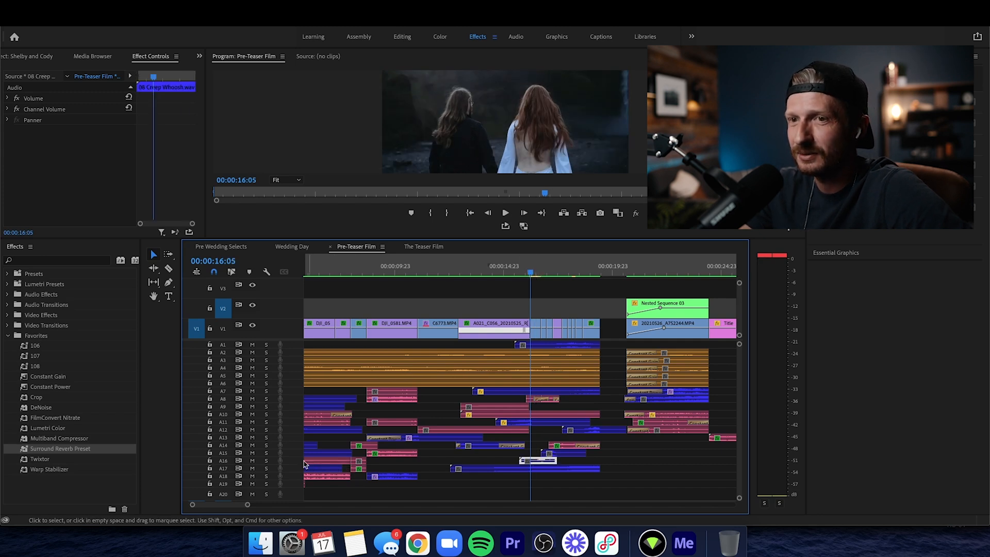
click(266, 460)
click(519, 272)
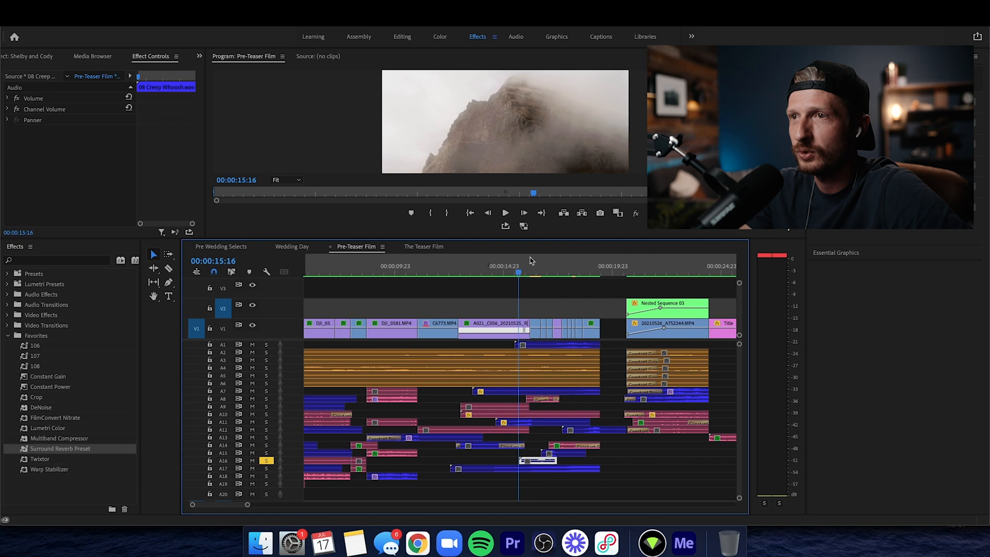
click(508, 213)
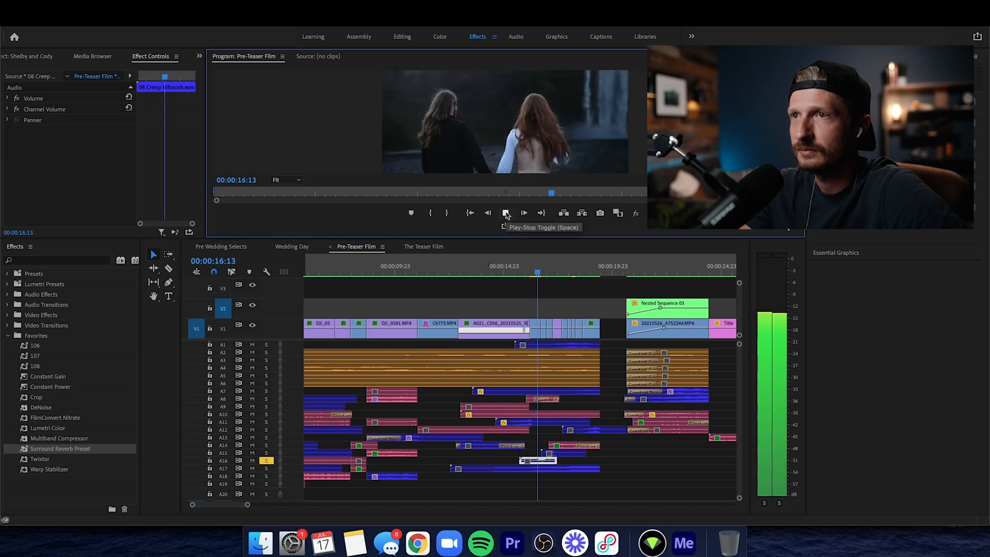
click(506, 213)
Replay the soloed whoosh and step the playhead across the cut from the two women to the waterfall embrace at 00:00:16:22
click(535, 272)
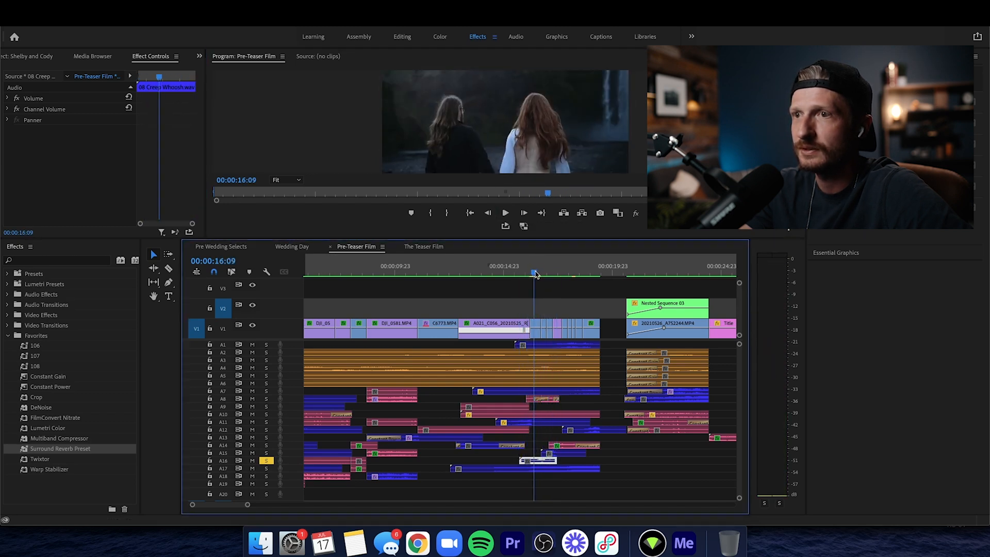
mouse_move(536, 275)
mouse_down()
mouse_move(551, 275)
mouse_move(542, 276)
mouse_up()
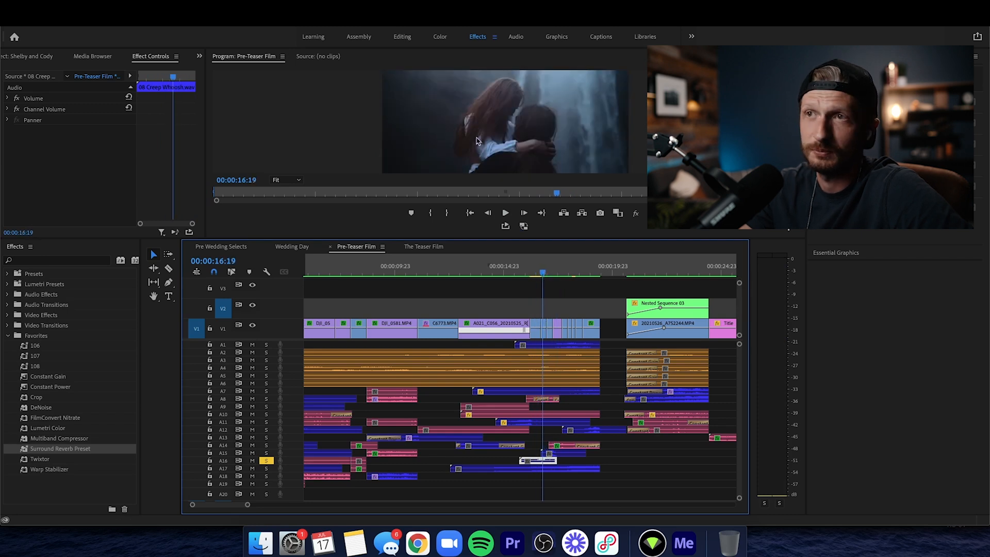
click(535, 274)
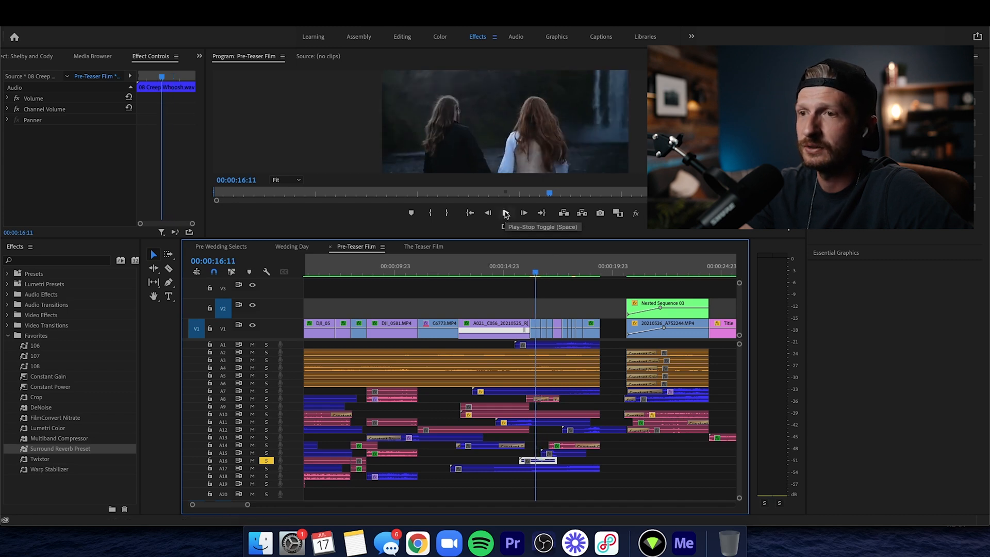
click(505, 213)
click(505, 213)
click(535, 272)
click(540, 273)
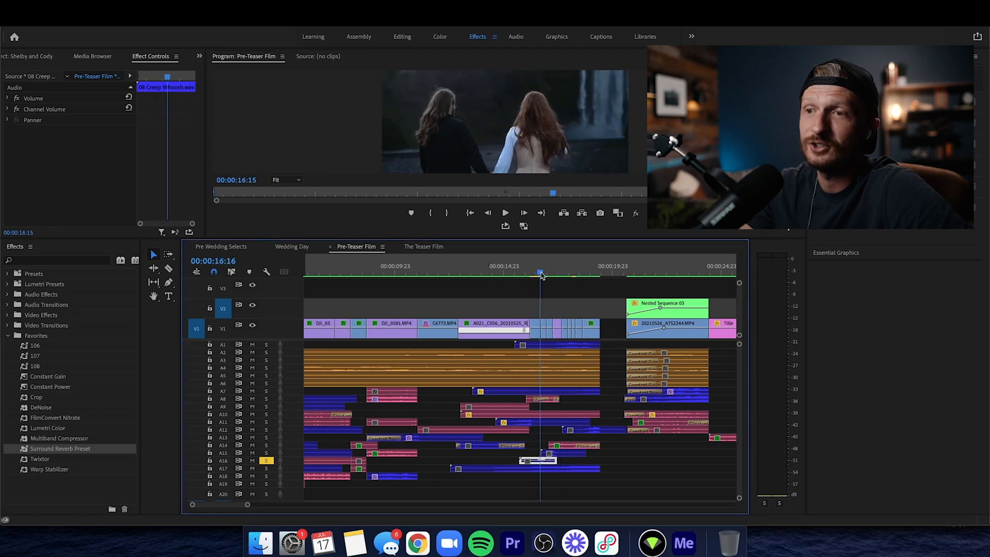
drag(543, 275, 545, 275)
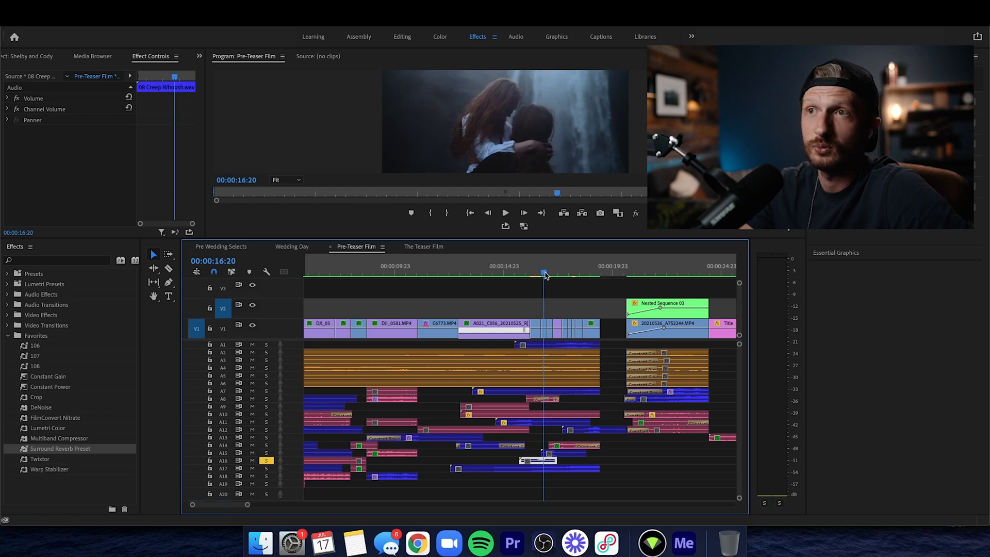
drag(546, 275, 548, 275)
Add A15 to the solo, play both tracks from 00:00:16:22, and move the playhead to the car shot at 00:00:17:12
click(266, 453)
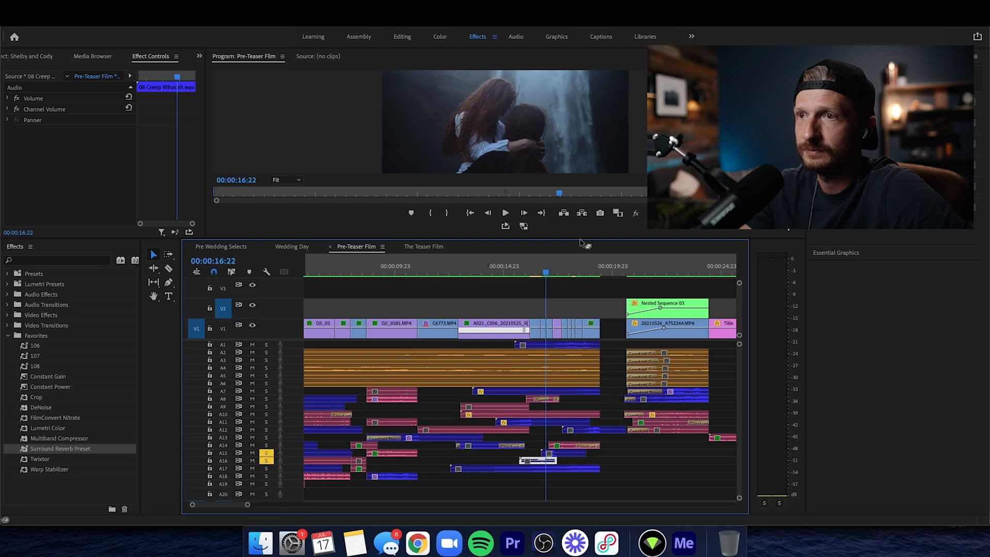
click(505, 212)
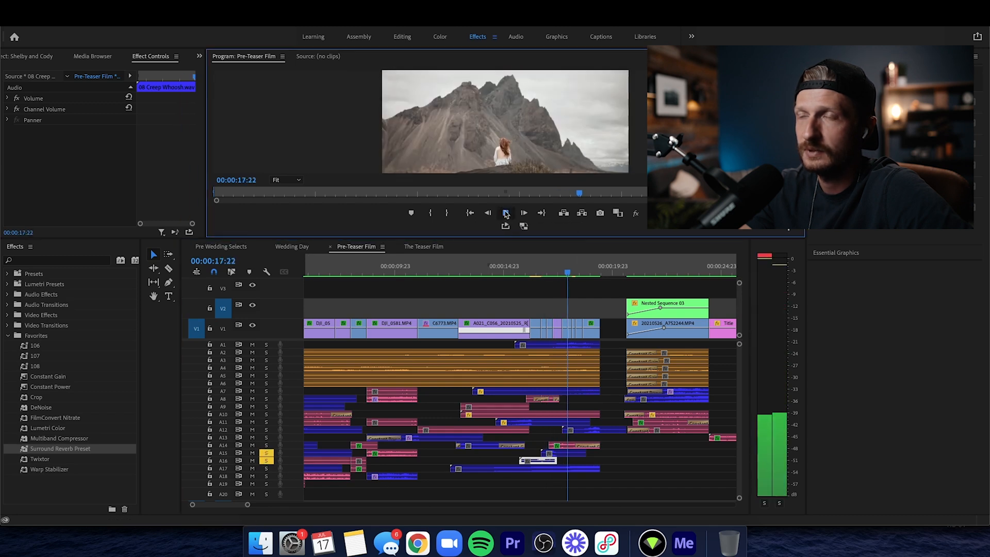
click(506, 214)
click(550, 267)
drag(550, 268, 559, 268)
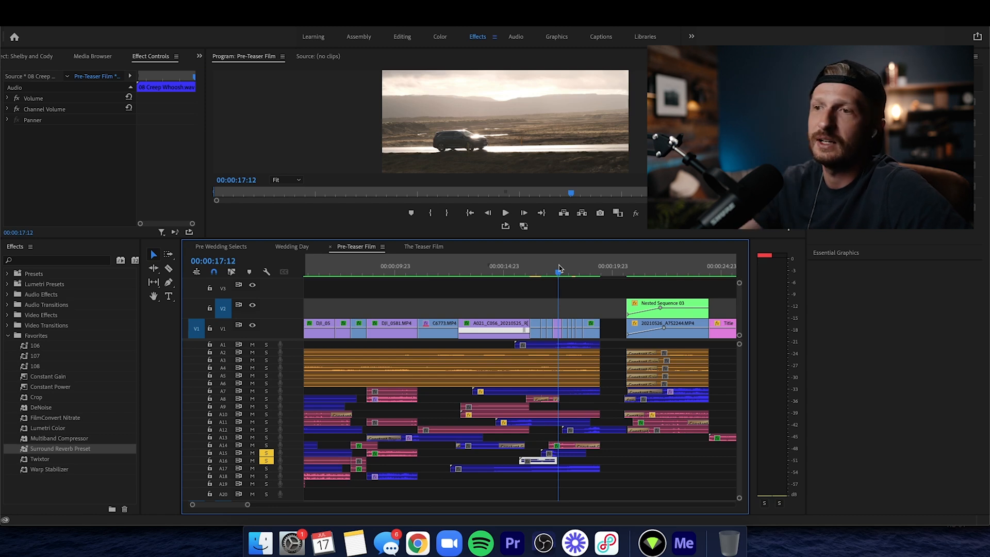
Clear the solos, move to the title reveal at 00:00:20:23, and select its A7 clip, its A2–A5 ambience, and the 07 Accent clip on A13
click(635, 272)
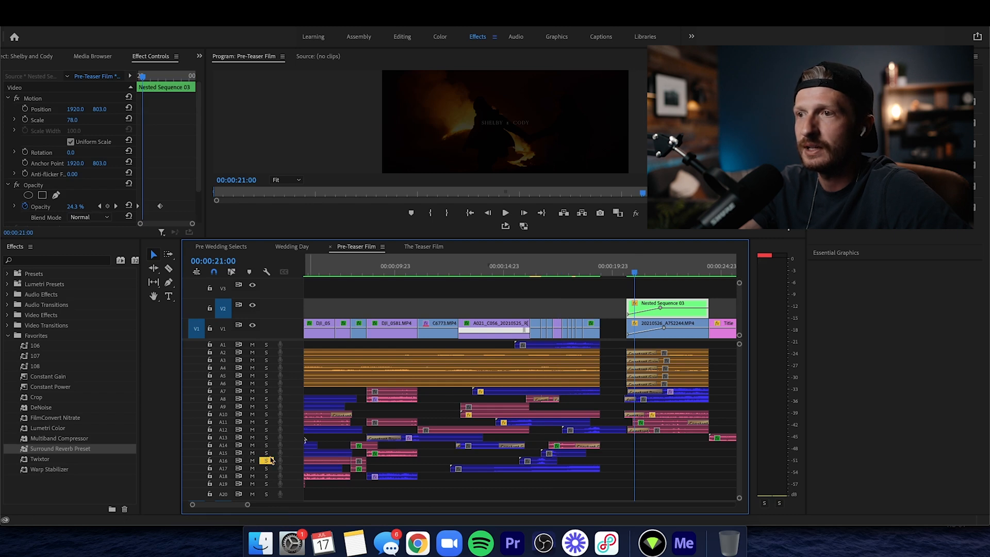
click(633, 271)
click(690, 394)
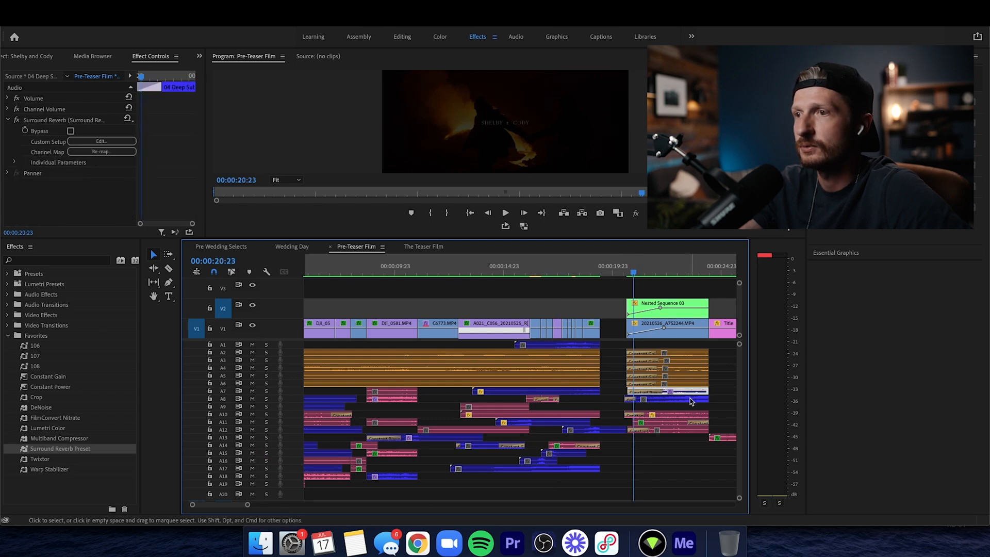
drag(721, 346, 696, 374)
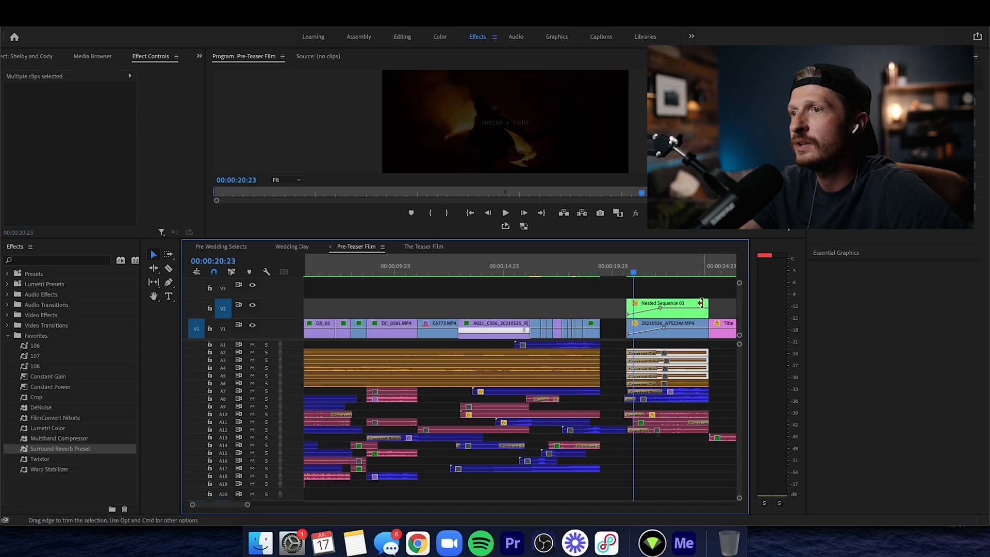
click(722, 438)
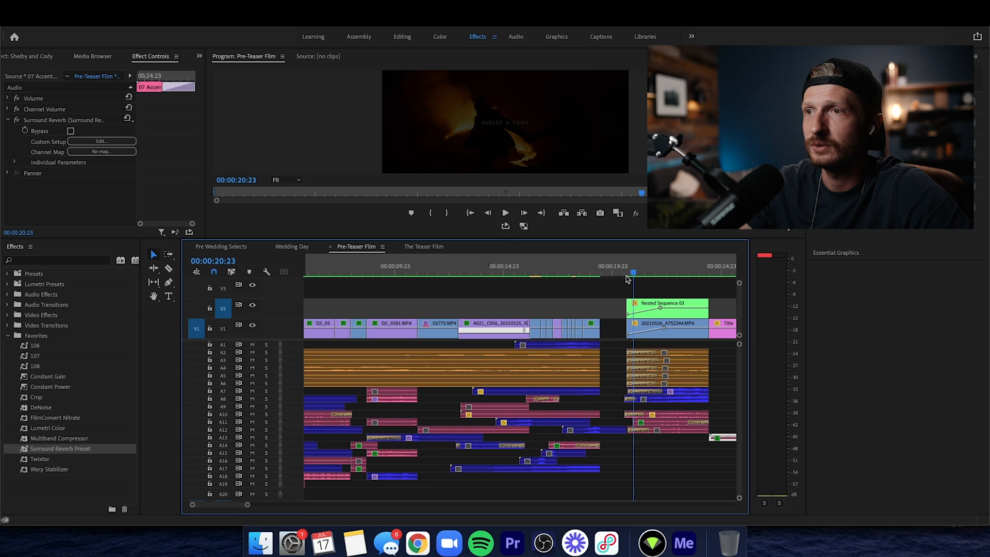
Return to the sequence start, show the whole sequence, and play the full mix through the lava shots, stopping at 00:00:08:23
drag(628, 273, 196, 326)
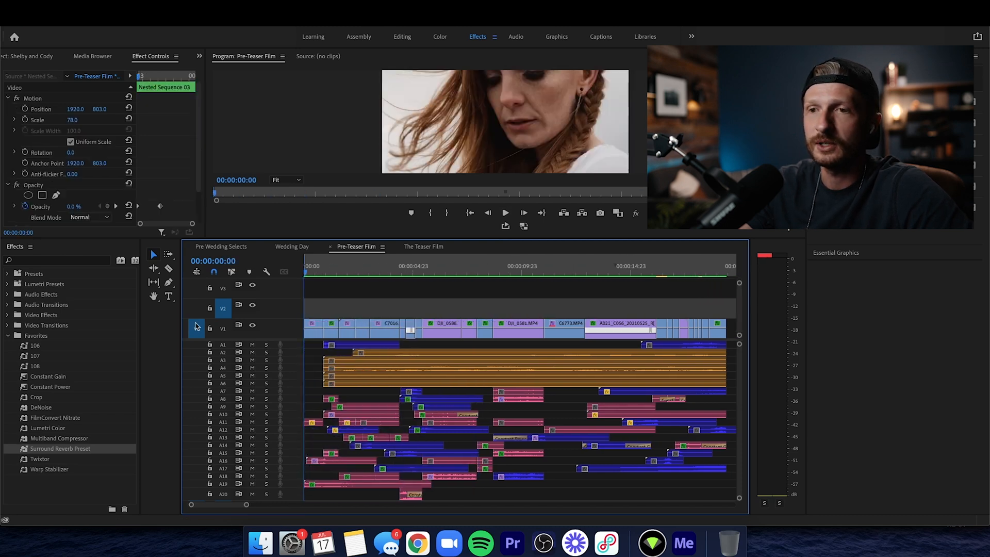
key(minus)
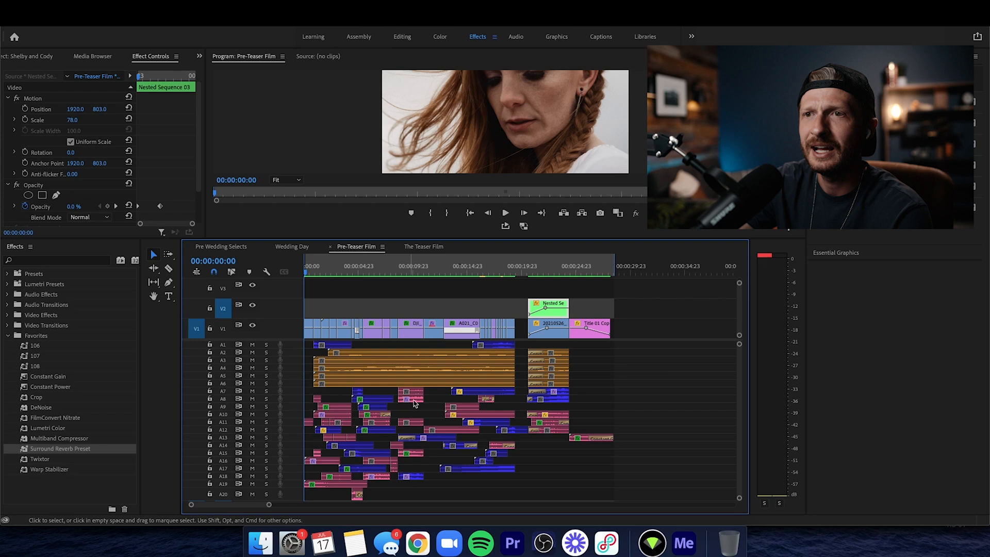
click(390, 272)
drag(390, 273, 390, 275)
key(space)
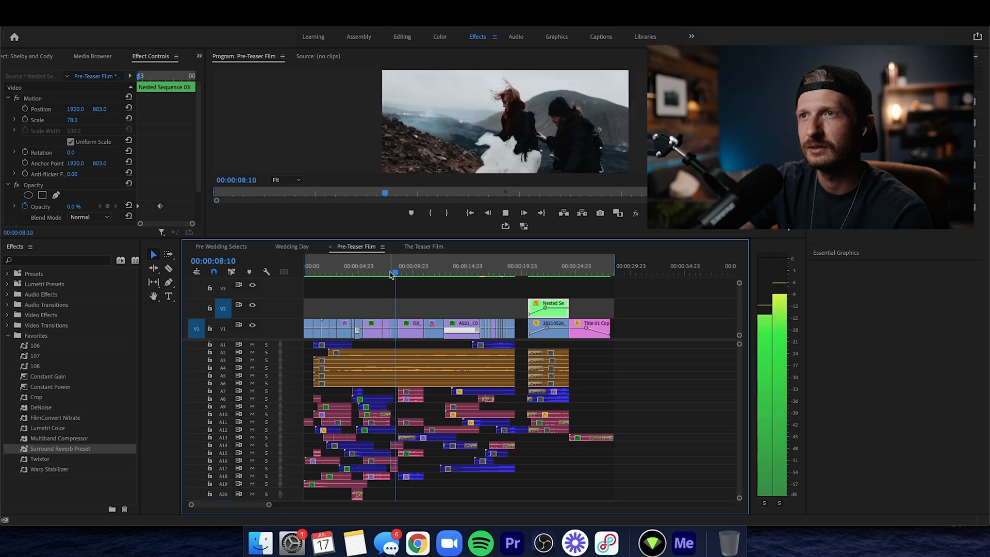
click(391, 273)
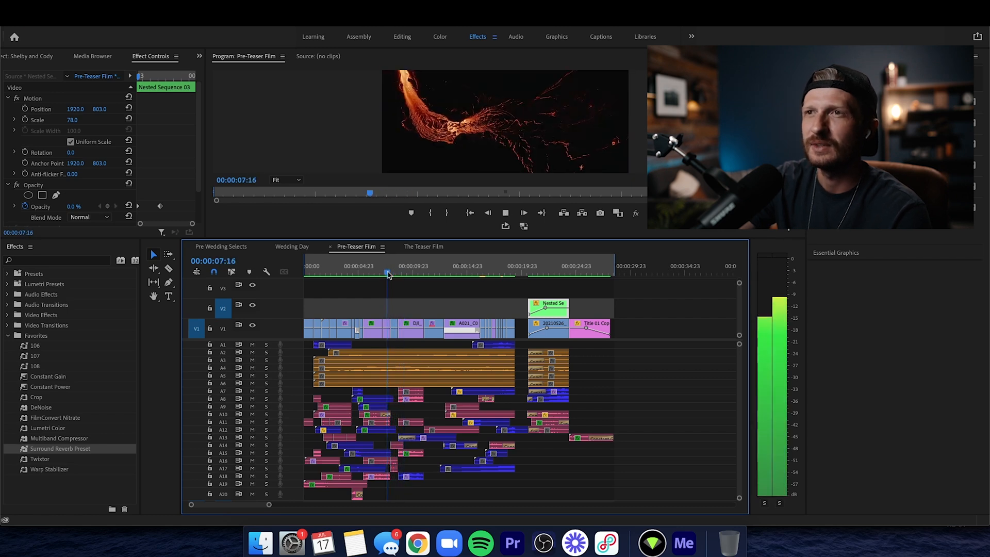
key(space)
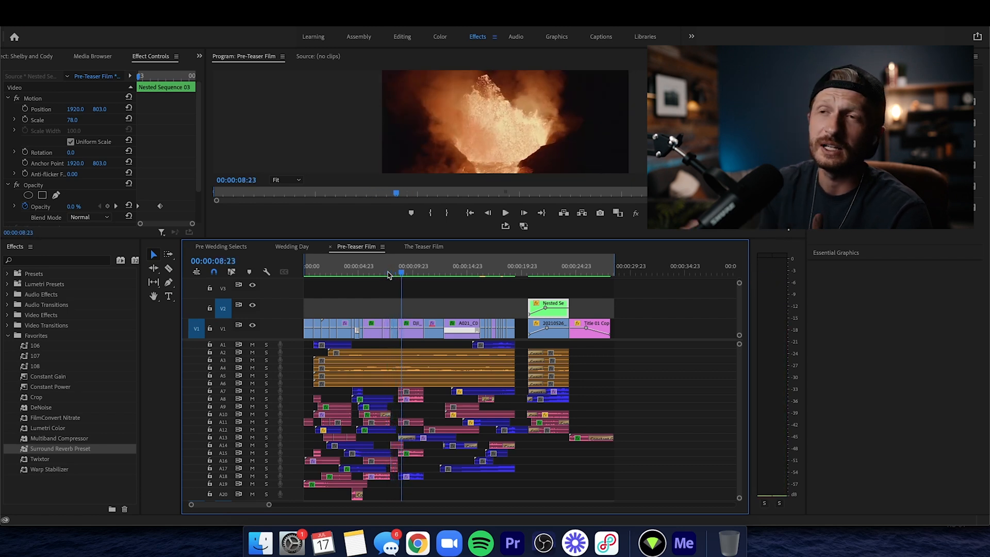